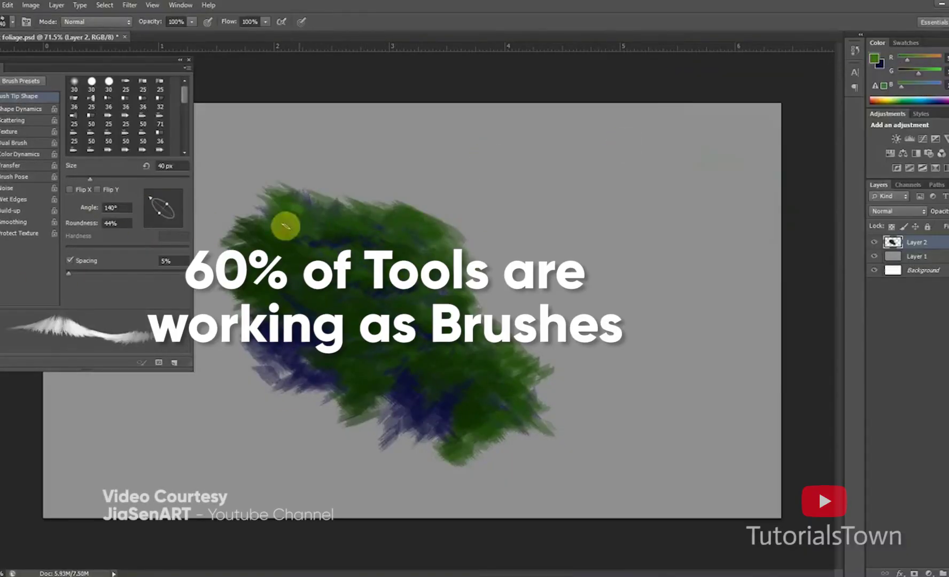
mouse_move(282, 223)
left_mouse_down()
mouse_move(306, 215)
mouse_move(387, 212)
mouse_move(415, 239)
mouse_move(289, 278)
mouse_move(381, 264)
mouse_move(454, 270)
left_mouse_up()
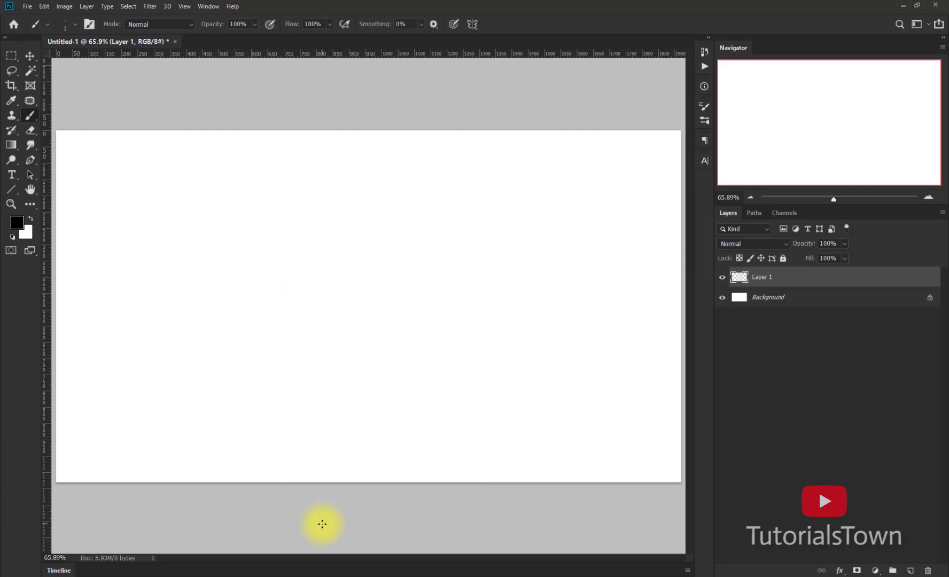
Select the Brush Tool from the group of painting tools.
left_click(31, 55)
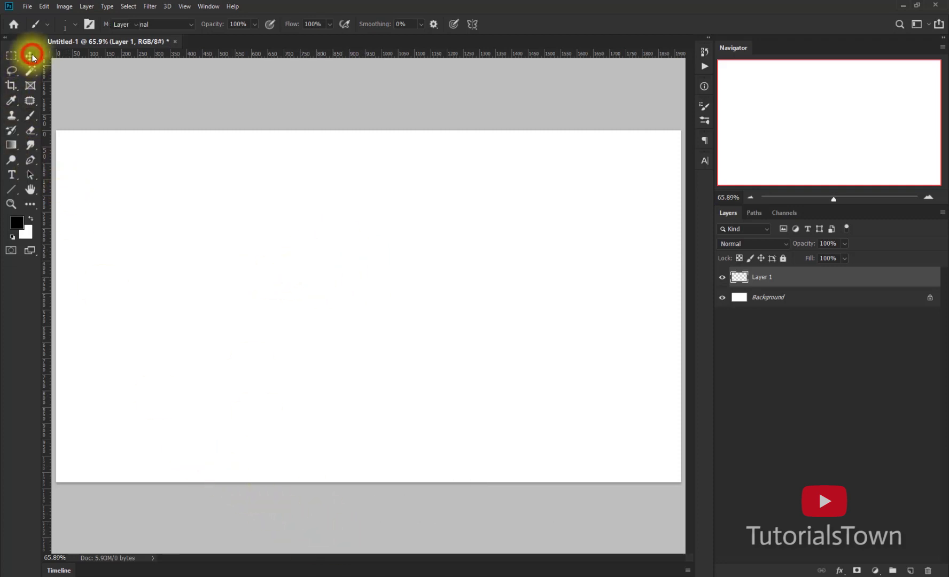
left_click(26, 119)
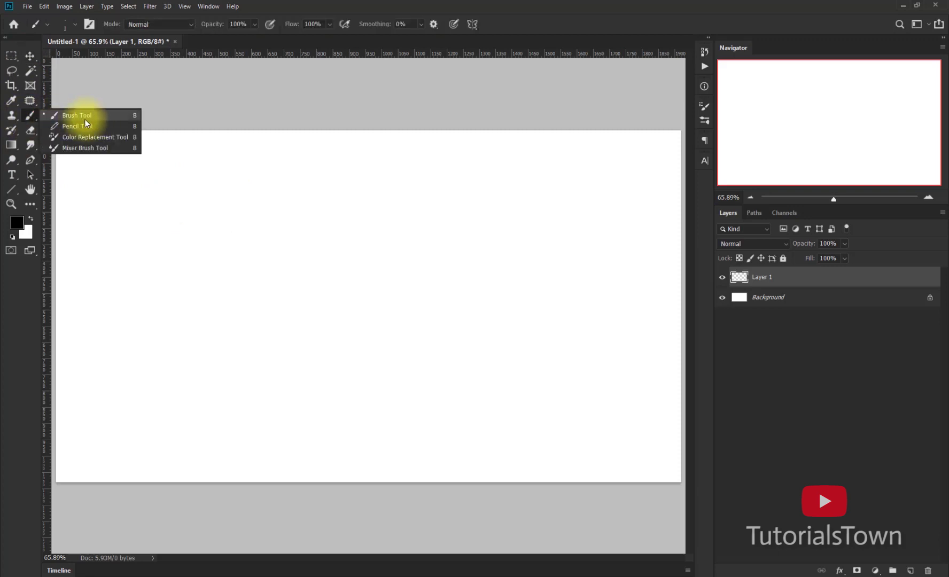
left_click(99, 119)
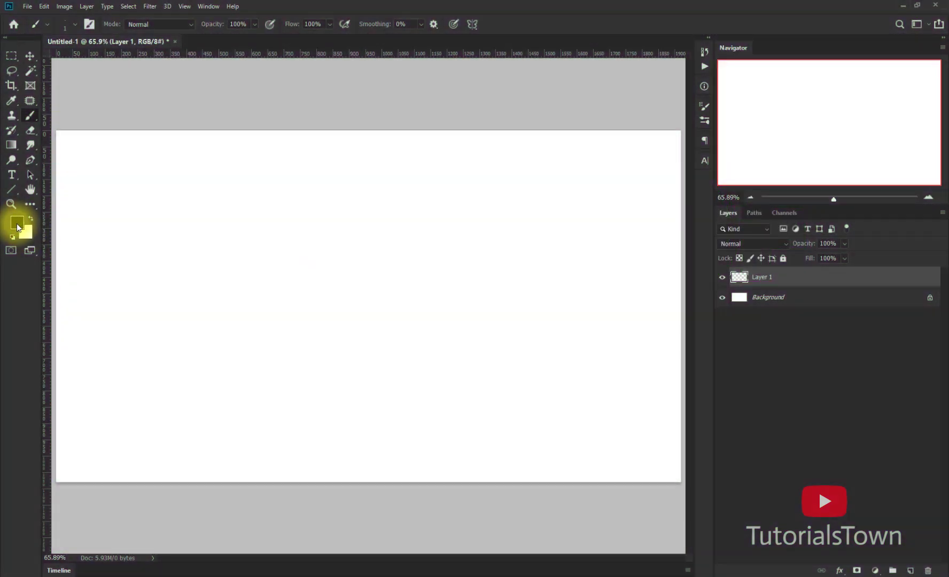
Set the foreground colour to a bright green and return to the Brush Tool.
left_click(20, 227)
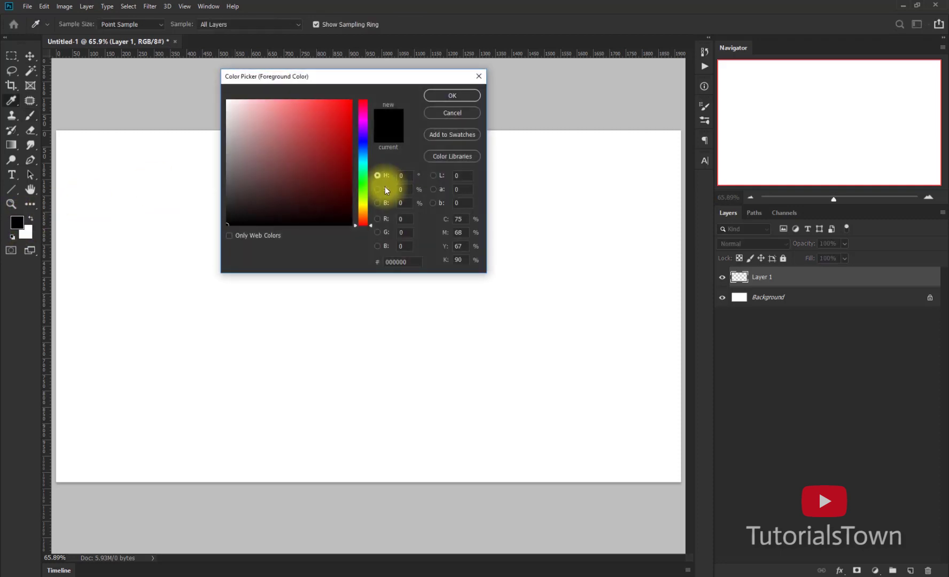
left_click(363, 177)
left_click(342, 135)
left_click(443, 96)
key("b")
Set the background colour to blue, hex 1061dc.
left_click(25, 237)
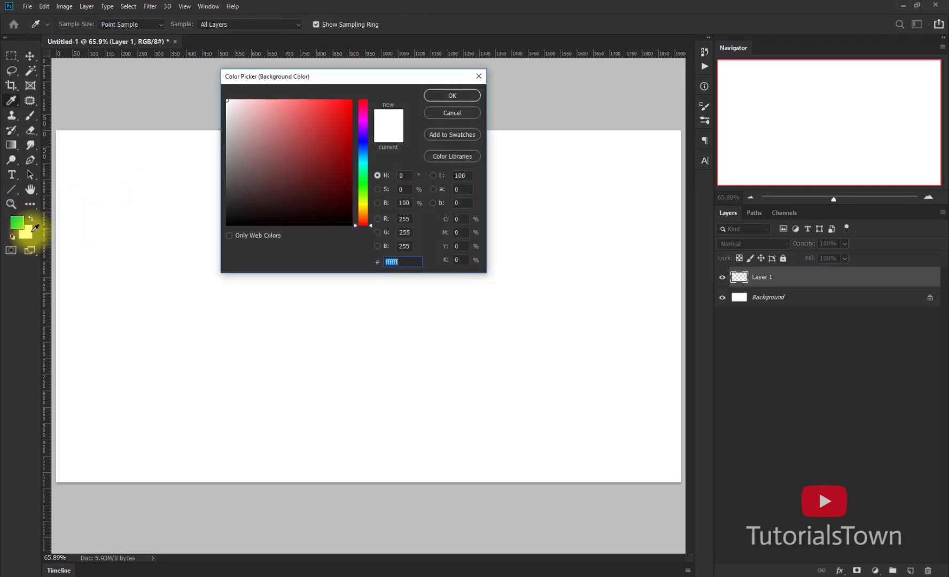
left_click(339, 112)
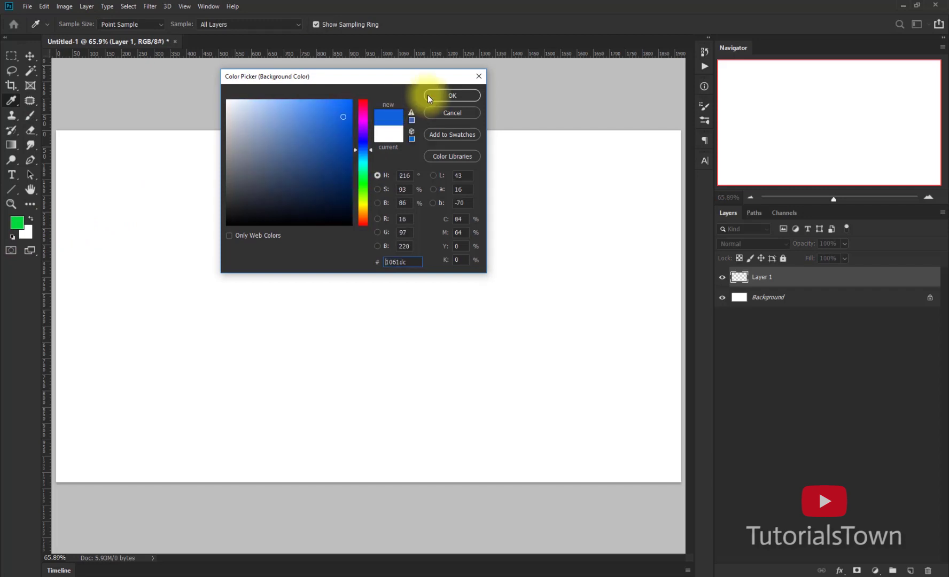
left_click(452, 95)
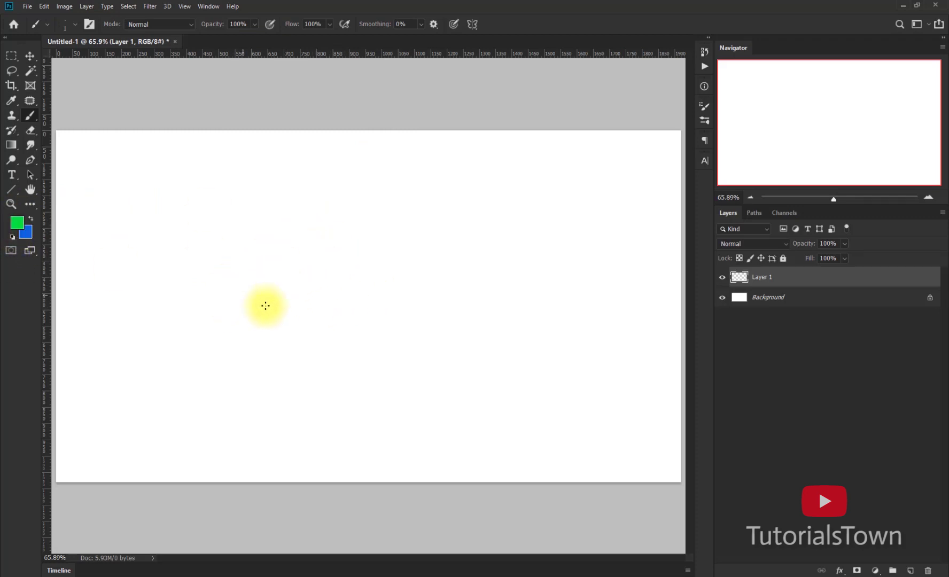
Paint several thin green looping scribbles across the canvas on Layer 1 with the 1 px brush.
left_click_drag(214, 271, 315, 267)
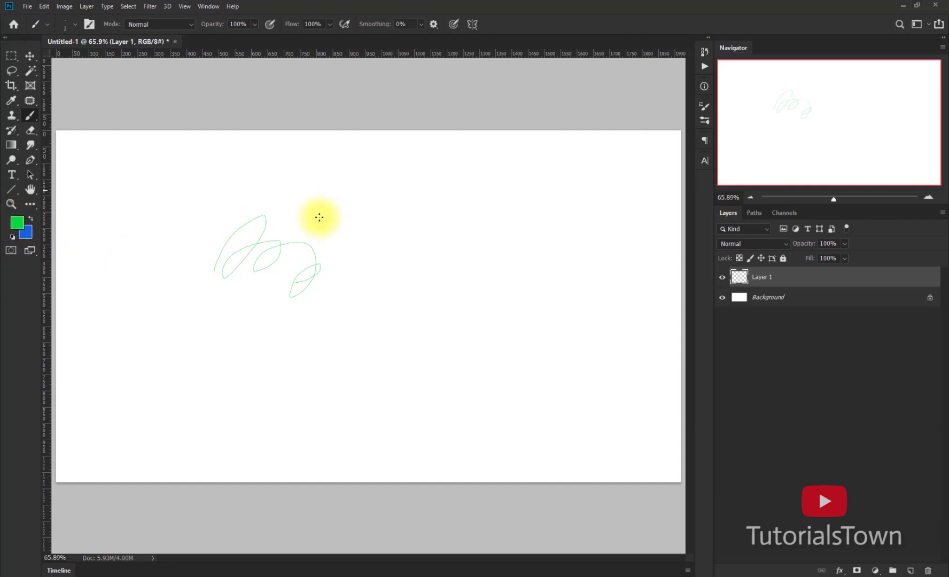
mouse_move(345, 228)
left_mouse_down()
mouse_move(403, 227)
mouse_move(366, 258)
mouse_move(441, 277)
mouse_move(423, 266)
left_mouse_up()
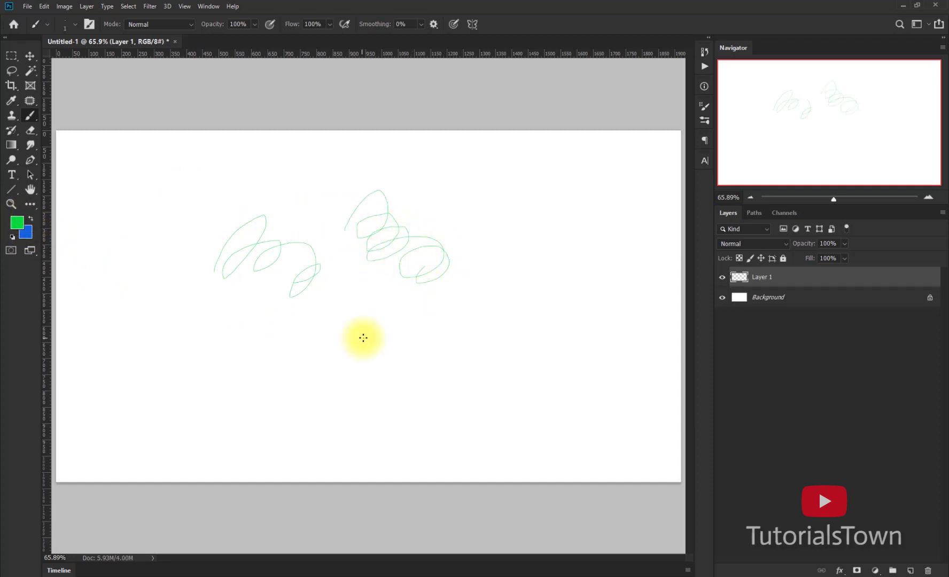
mouse_move(362, 339)
left_mouse_down()
mouse_move(392, 346)
mouse_move(415, 359)
left_mouse_up()
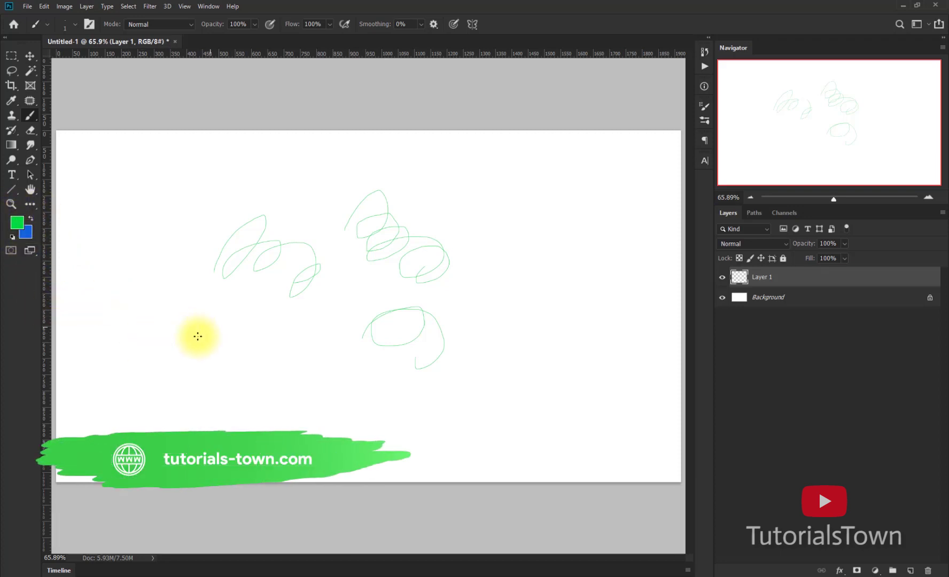
mouse_move(161, 328)
left_mouse_down()
mouse_move(178, 305)
mouse_move(220, 332)
left_mouse_up()
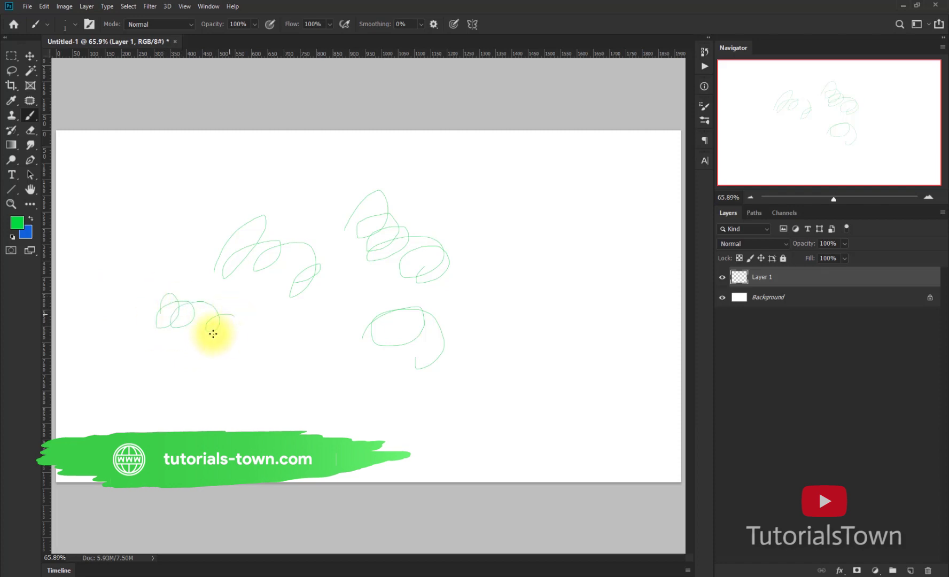
mouse_move(288, 220)
left_mouse_down()
mouse_move(314, 184)
mouse_move(361, 185)
left_mouse_up()
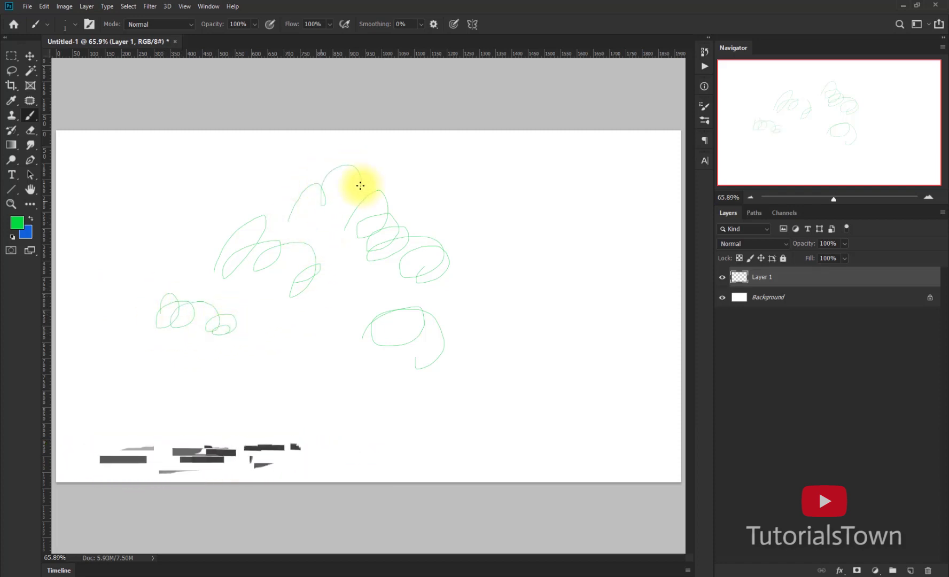
Enlarge the brush to 56 px and paint a thick green wavy stroke across the upper part of the canvas.
key("bracketright")
key("bracketright")
key("bracketright")
key("bracketright")
key("bracketright")
key("bracketright")
key("bracketright")
key("bracketright")
key("bracketright")
key("bracketright")
mouse_move(230, 217)
left_mouse_down()
mouse_move(373, 165)
mouse_move(396, 203)
left_mouse_up()
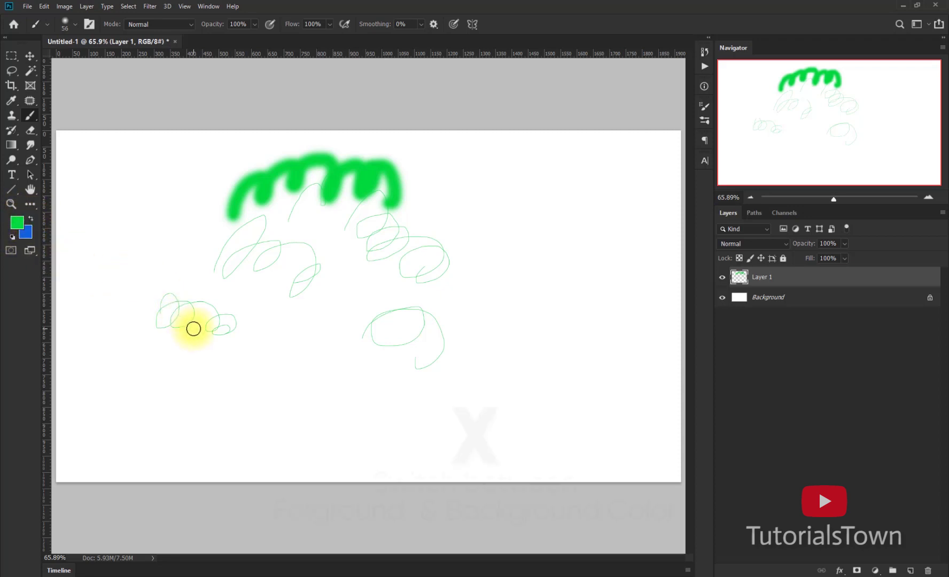
Swap the colours so blue is the foreground and paint a thick looping stroke across the lower part of the canvas.
key("x")
key("x")
key("x")
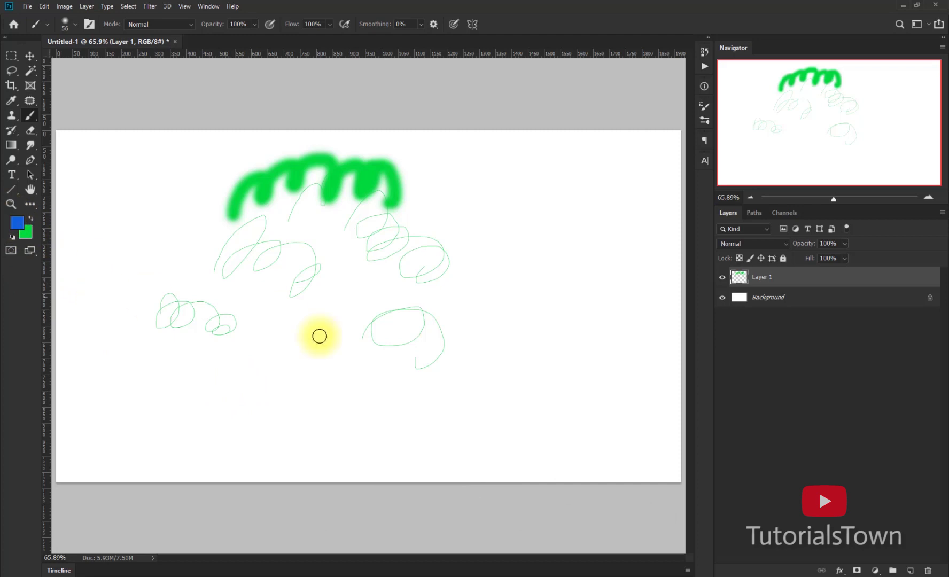
mouse_move(209, 404)
left_mouse_down()
mouse_move(244, 366)
mouse_move(248, 401)
mouse_move(318, 354)
mouse_move(298, 397)
mouse_move(360, 345)
mouse_move(326, 397)
mouse_move(399, 359)
mouse_move(459, 400)
mouse_move(508, 404)
left_mouse_up()
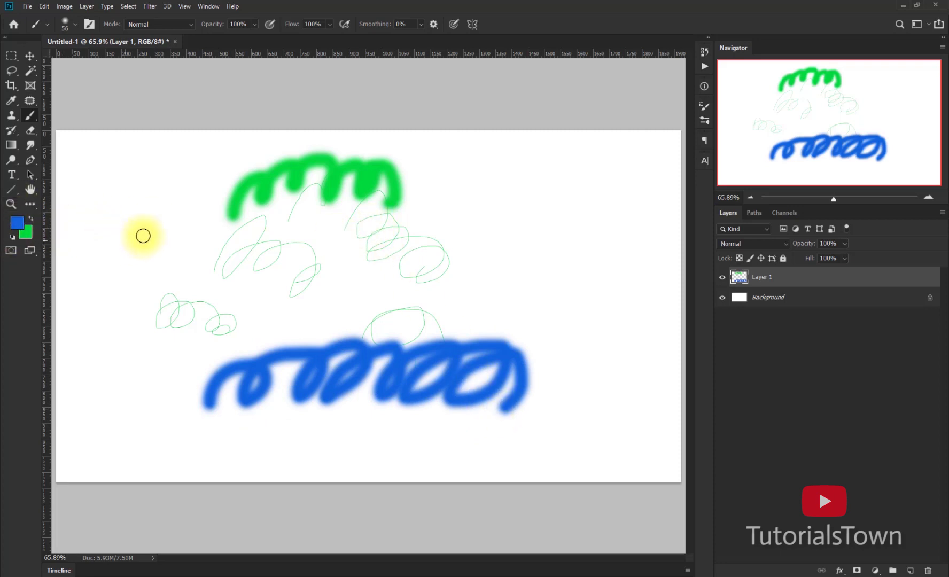
Delete the scribbled Layer 1 and add a new empty layer above the Background.
key("Delete")
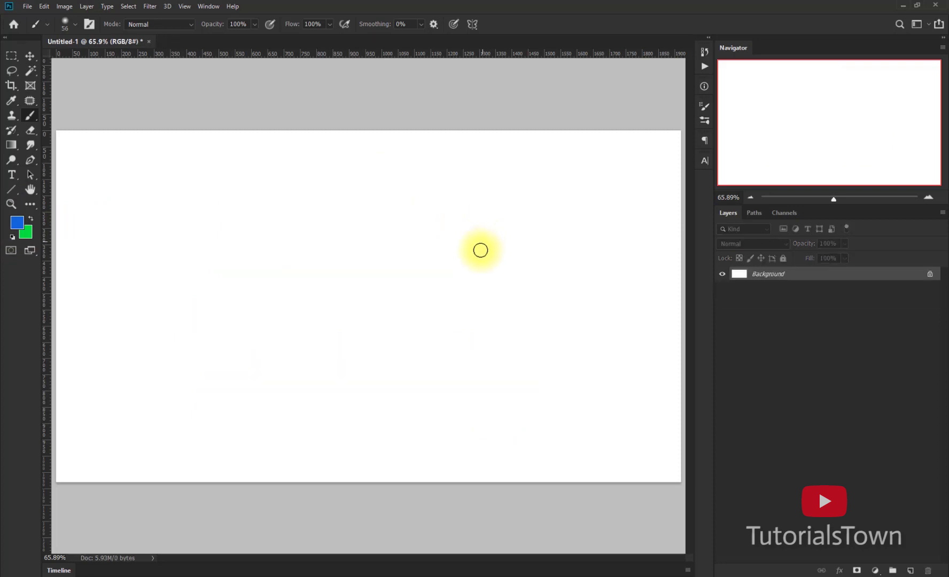
left_click(910, 570)
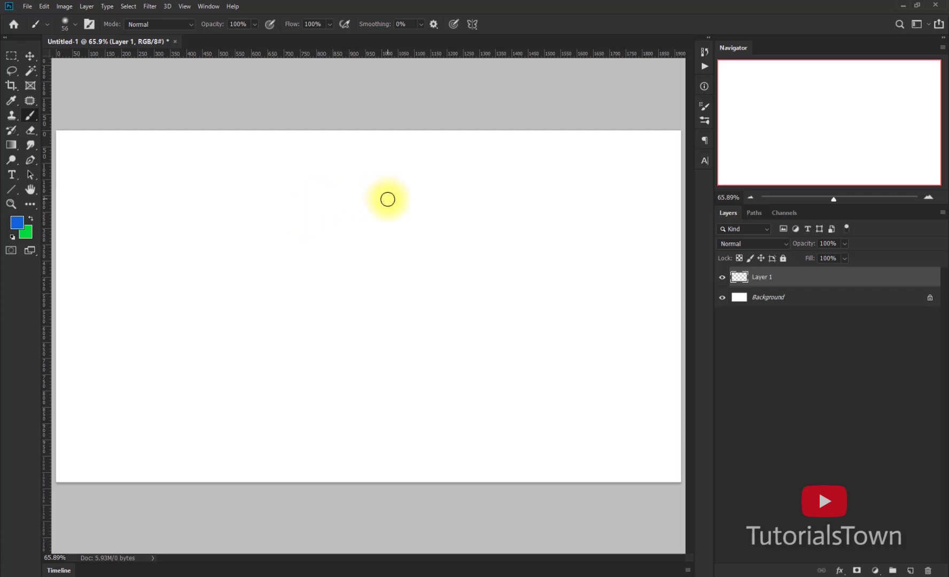
Collapse the Dry Media, Wet Media, Special Effects and Legacy brush groups, and try to load the Legacy Brushes set.
right_click(469, 184)
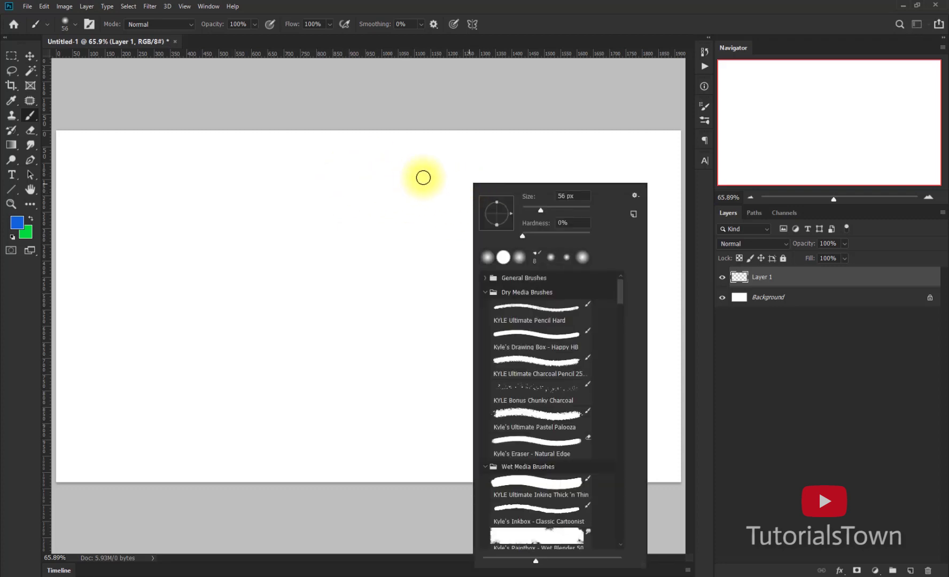
right_click(437, 170)
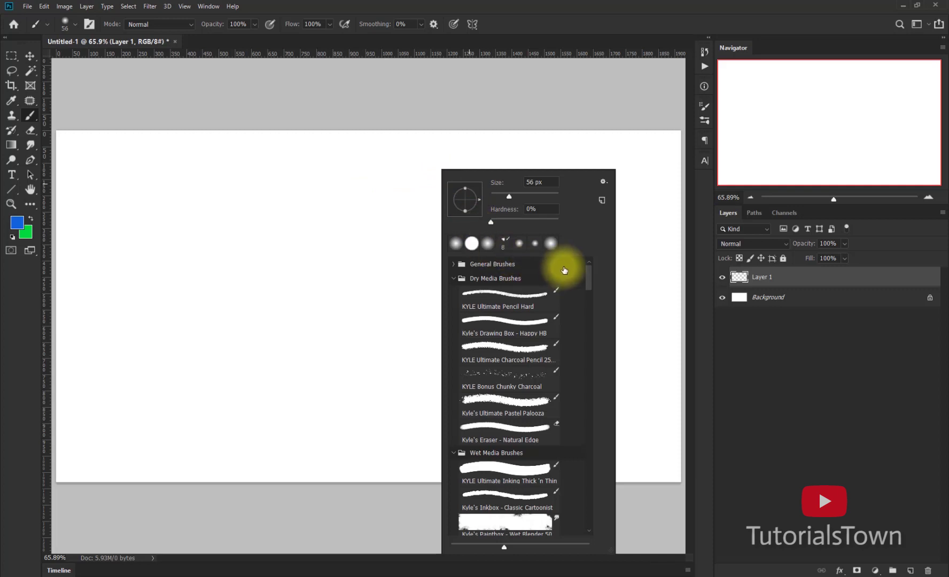
left_click(452, 279)
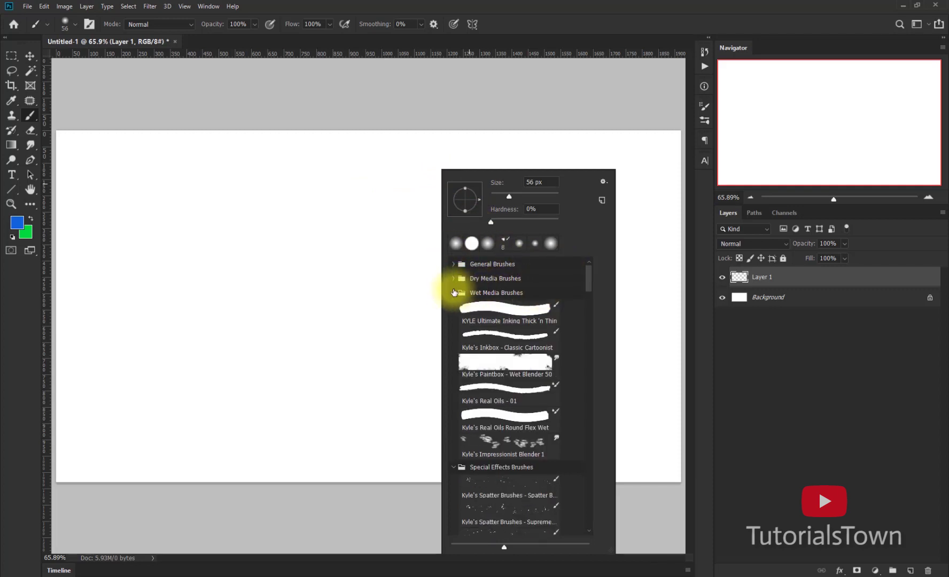
left_click(453, 293)
left_click(454, 308)
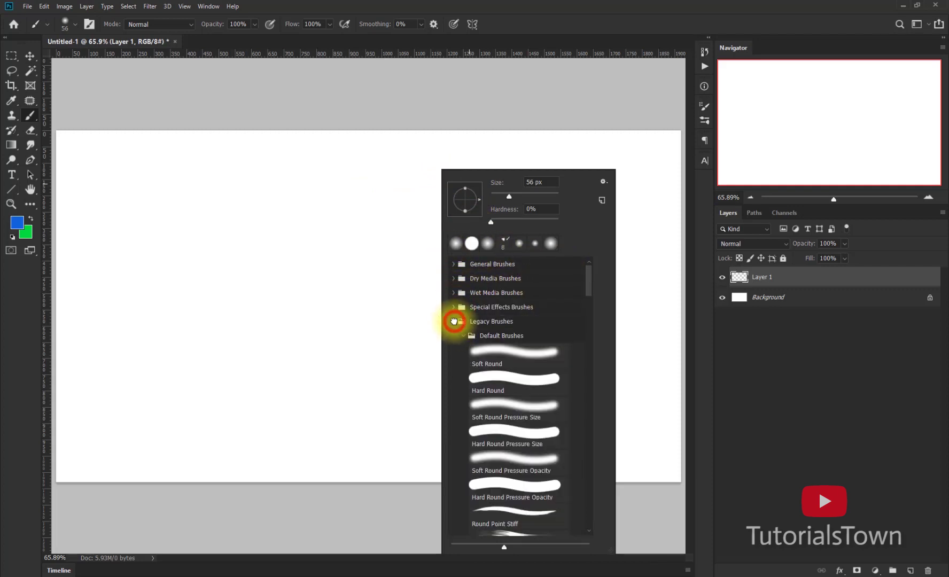
left_click(454, 321)
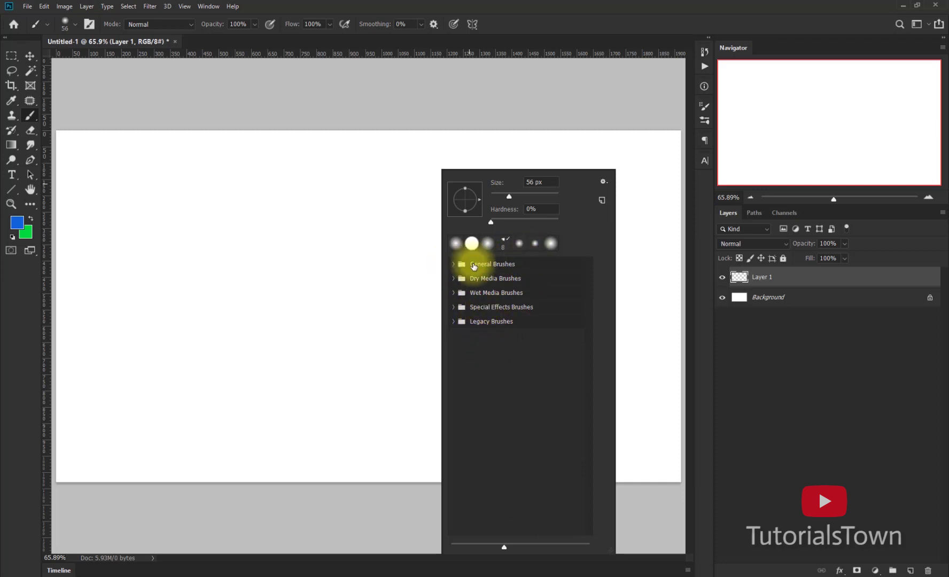
left_click(602, 182)
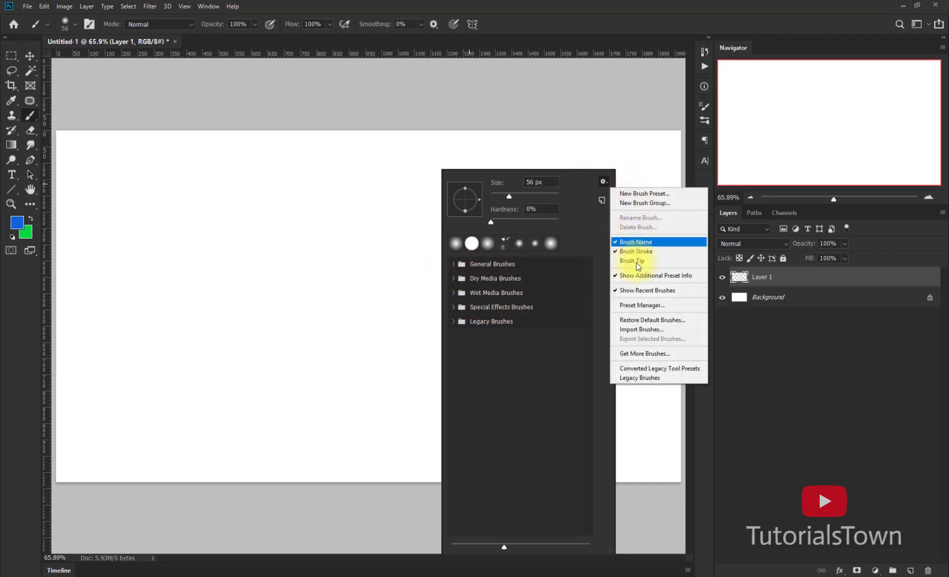
left_click(634, 381)
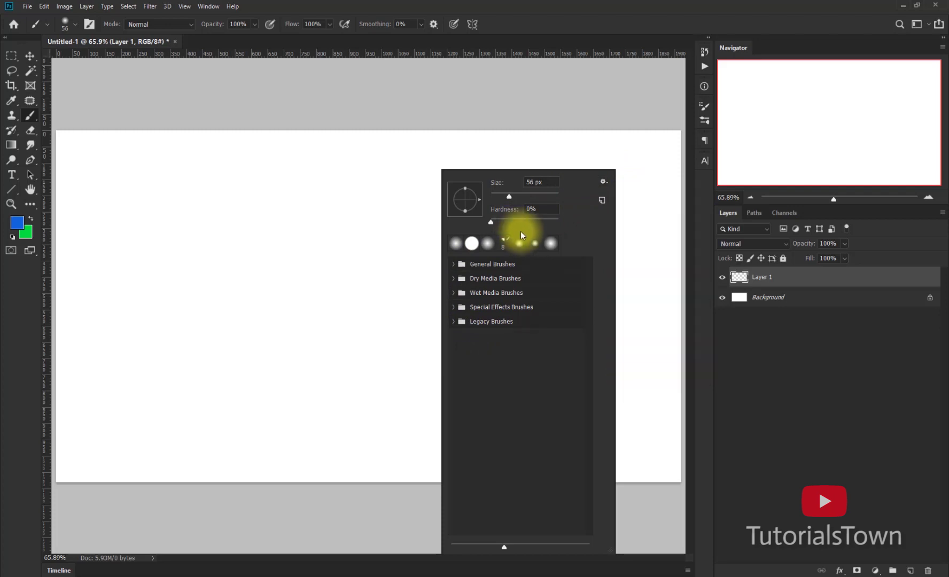
Expand General Brushes and display the presets as brush tips only, without brush strokes or names.
left_click(454, 263)
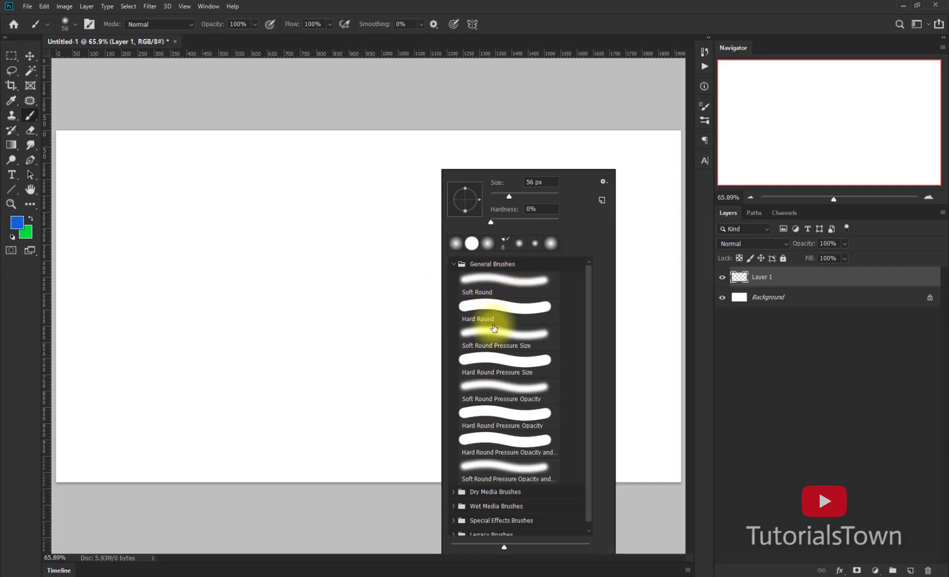
left_click(602, 182)
left_click(634, 261)
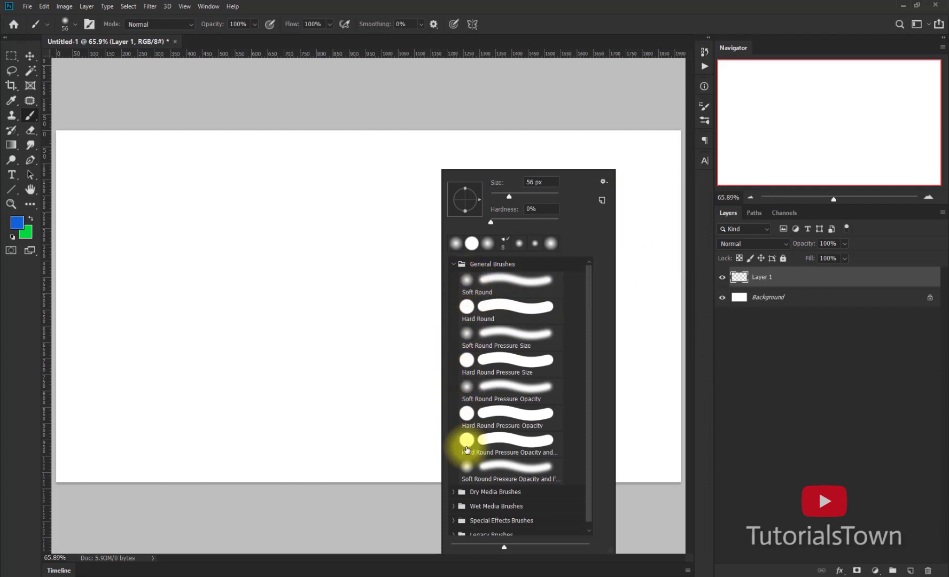
left_click(602, 183)
left_click(624, 251)
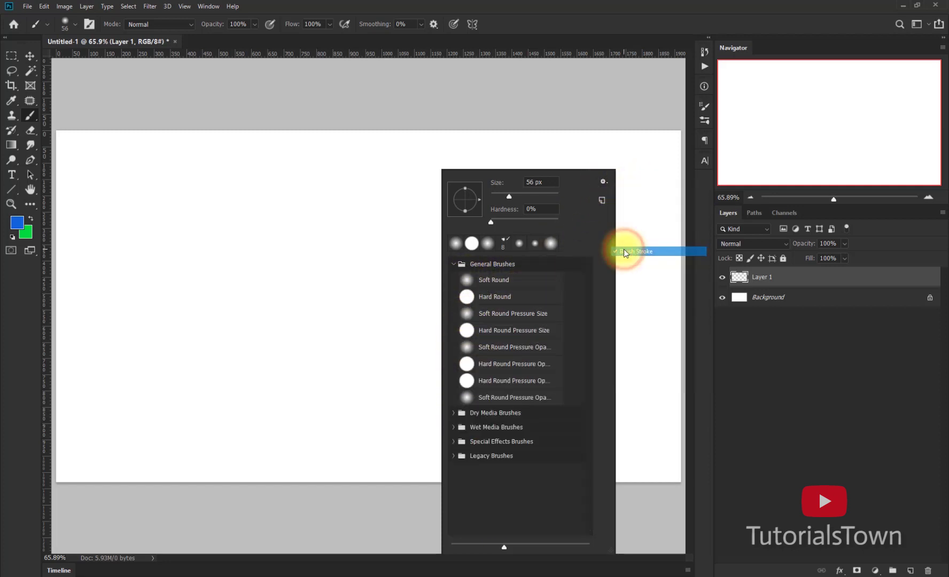
left_click(602, 180)
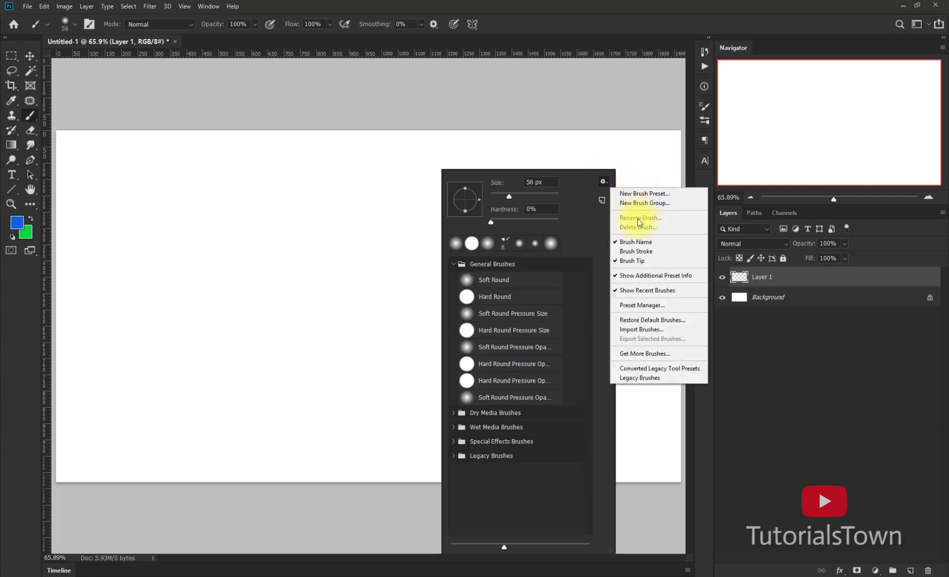
left_click(626, 244)
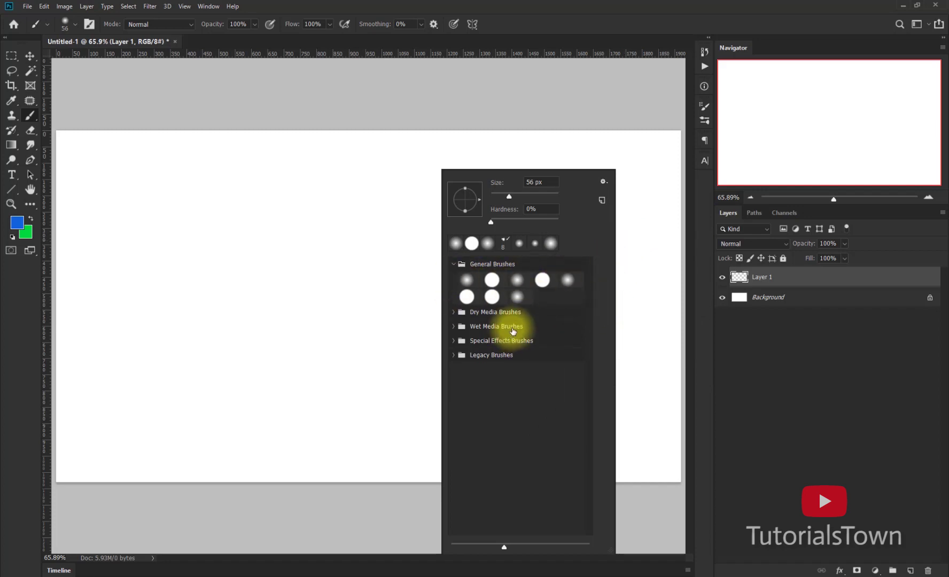
Try the Hard Round brush, then expand Dry Media Brushes and choose the 25 px KYLE Ultimate Charcoal Pencil.
left_click(490, 287)
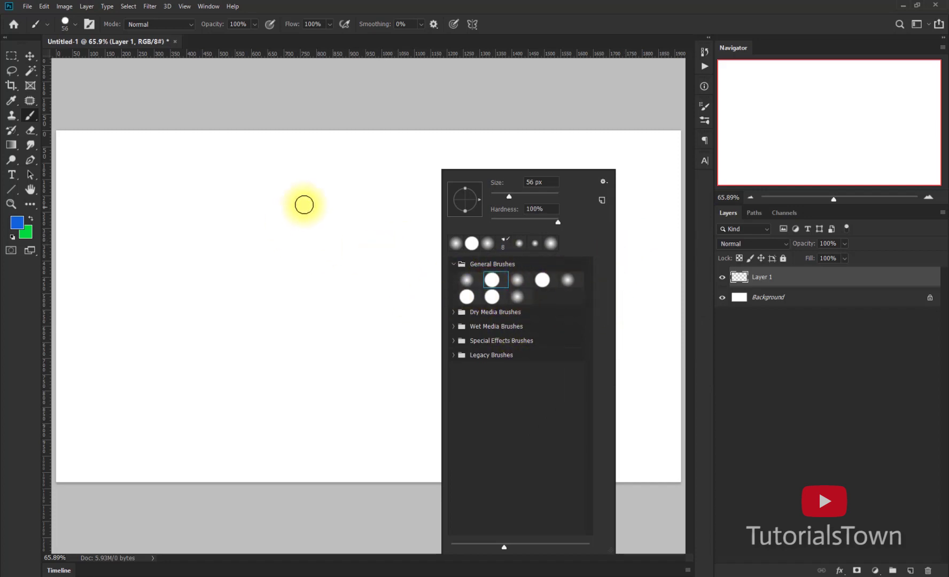
left_click(454, 313)
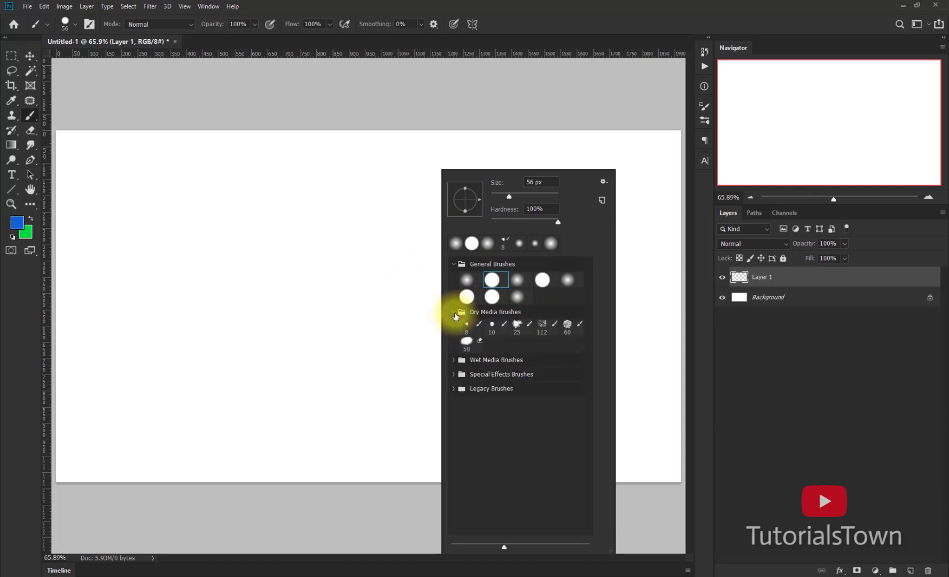
left_click(517, 324)
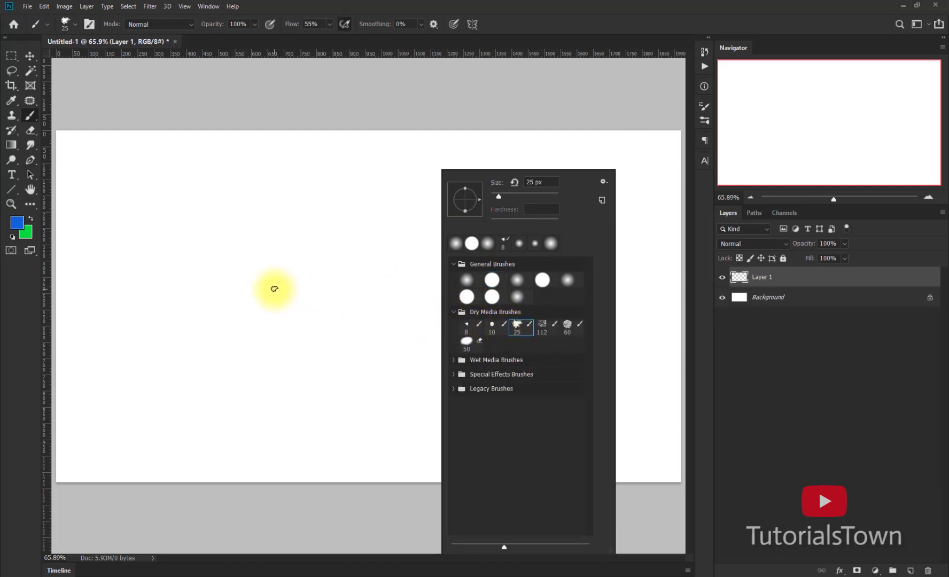
Paint a series of short blue dashes and dots in a winding pattern across the middle of the canvas.
left_click(275, 289)
left_click_drag(327, 276, 301, 290)
left_click(405, 262)
left_click_drag(426, 259, 428, 263)
left_click_drag(435, 281, 425, 292)
left_click_drag(400, 305, 362, 340)
mouse_move(376, 358)
left_mouse_down()
mouse_move(406, 366)
mouse_move(455, 357)
left_mouse_up()
left_click_drag(471, 325, 481, 292)
left_click_drag(524, 226, 542, 235)
left_click_drag(554, 261, 555, 282)
left_click_drag(558, 331, 548, 344)
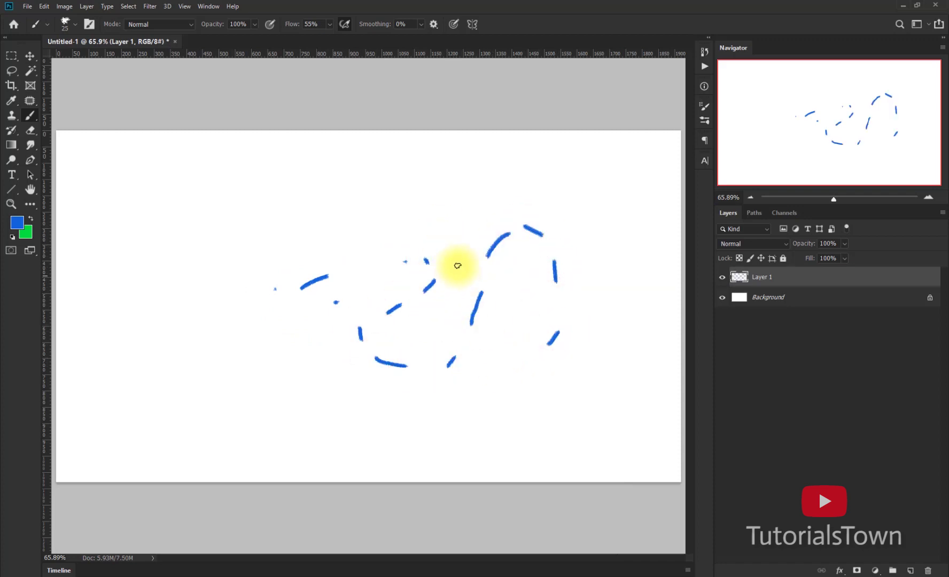
Collapse the General Brushes and Dry Media Brushes groups, and bring up the brush picker directly on the canvas at several spots.
left_click(74, 23)
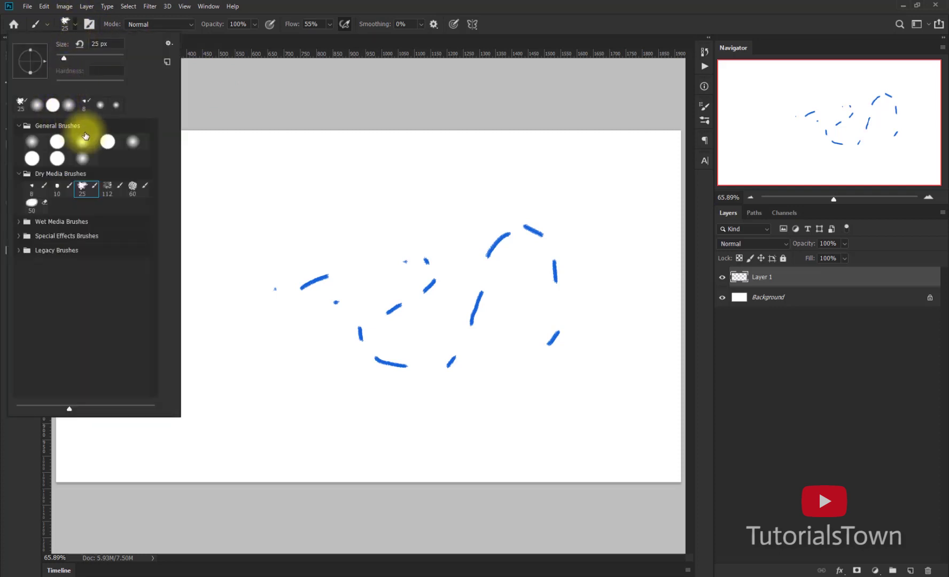
left_click(19, 126)
left_click(20, 140)
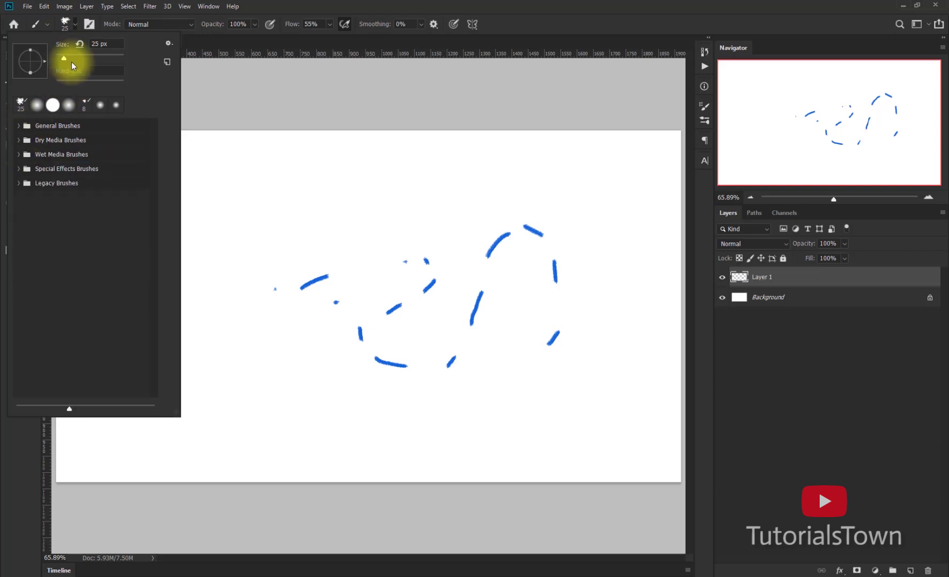
right_click(590, 177)
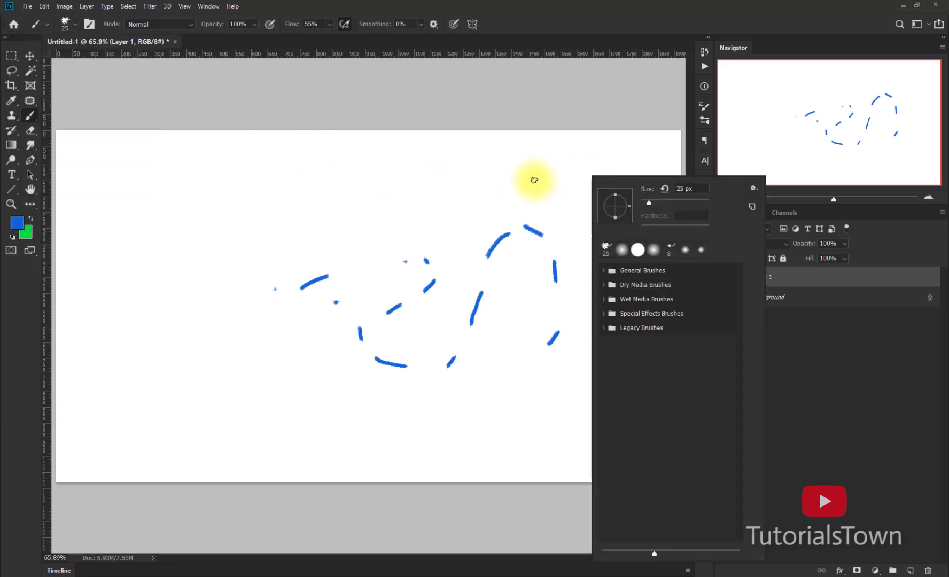
right_click(405, 161)
right_click(594, 163)
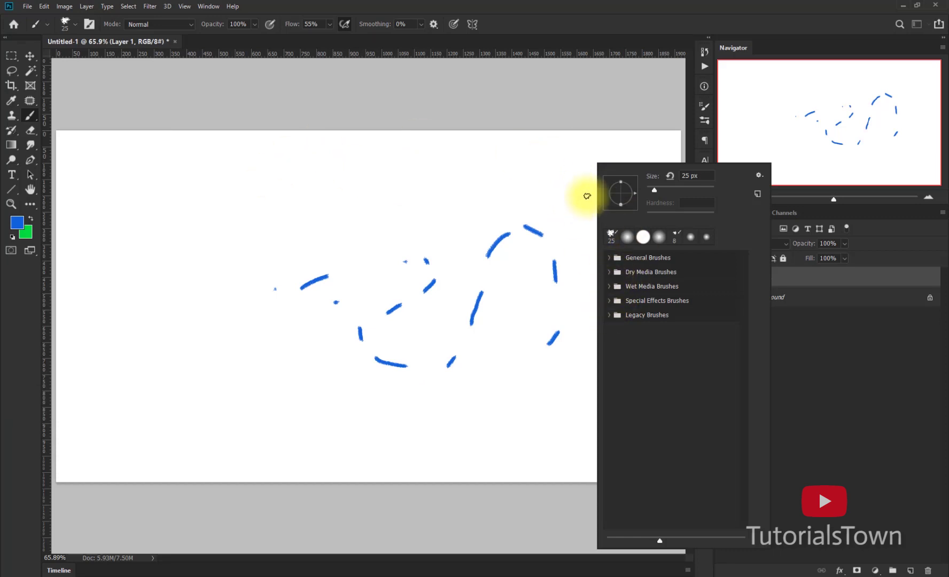
Paint curved blue strokes on the empty area beside the dashes, and clear all paint from Layer 1.
left_click(154, 287)
mouse_move(146, 289)
left_mouse_down()
mouse_move(206, 250)
mouse_move(199, 323)
left_mouse_up()
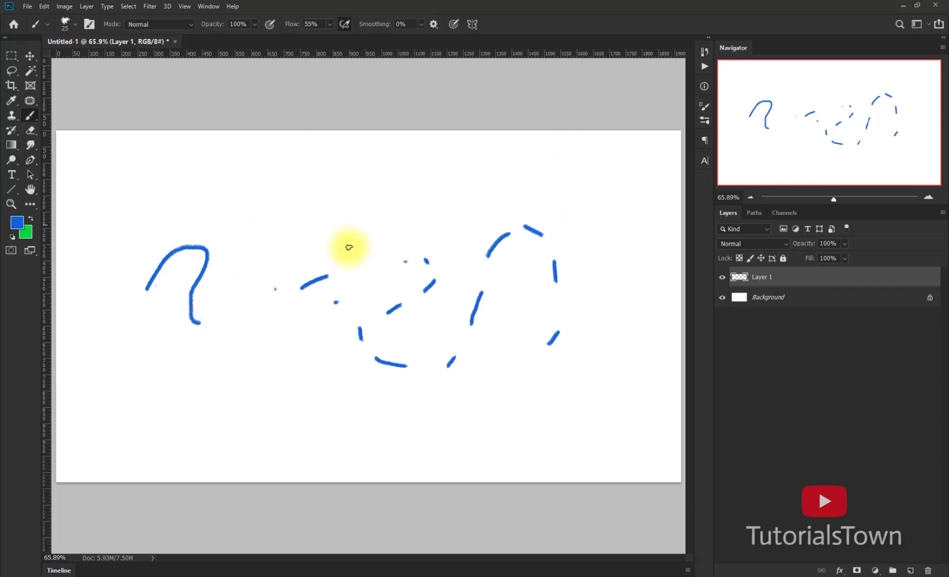
mouse_move(224, 232)
left_mouse_down()
mouse_move(277, 181)
mouse_move(280, 255)
mouse_move(335, 261)
left_mouse_up()
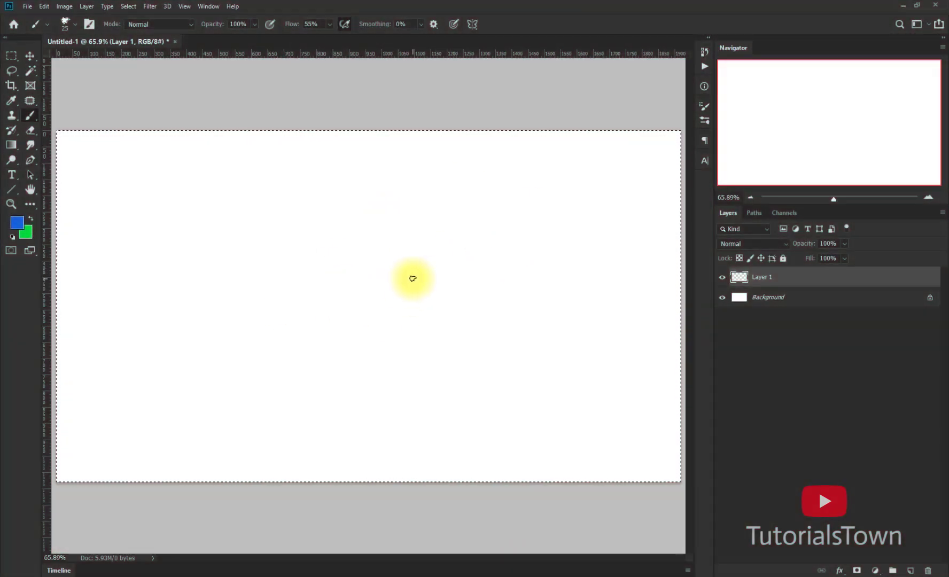
Enlarge the charcoal brush to 229 px and paint broad, rough blue strokes across the middle of the canvas.
right_click(417, 194)
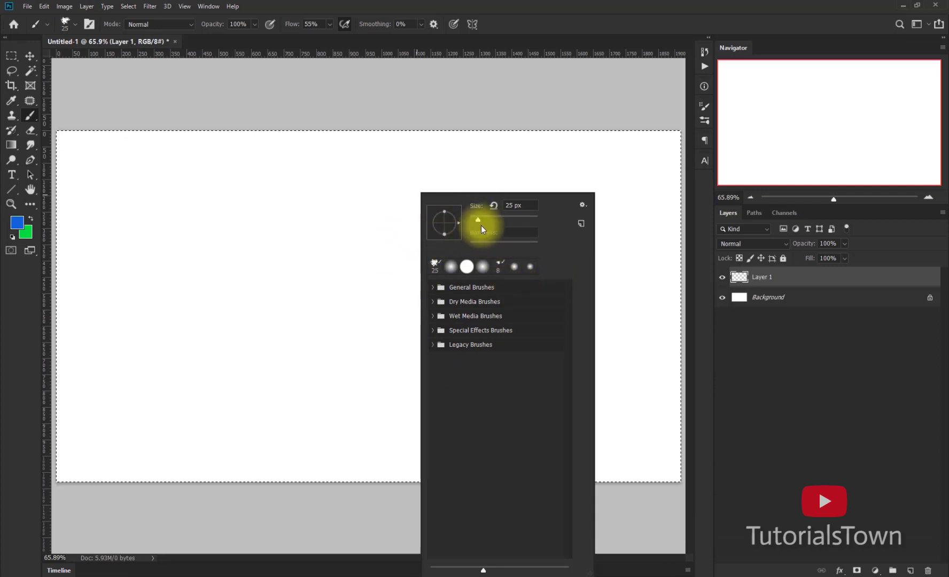
left_click_drag(479, 220, 487, 218)
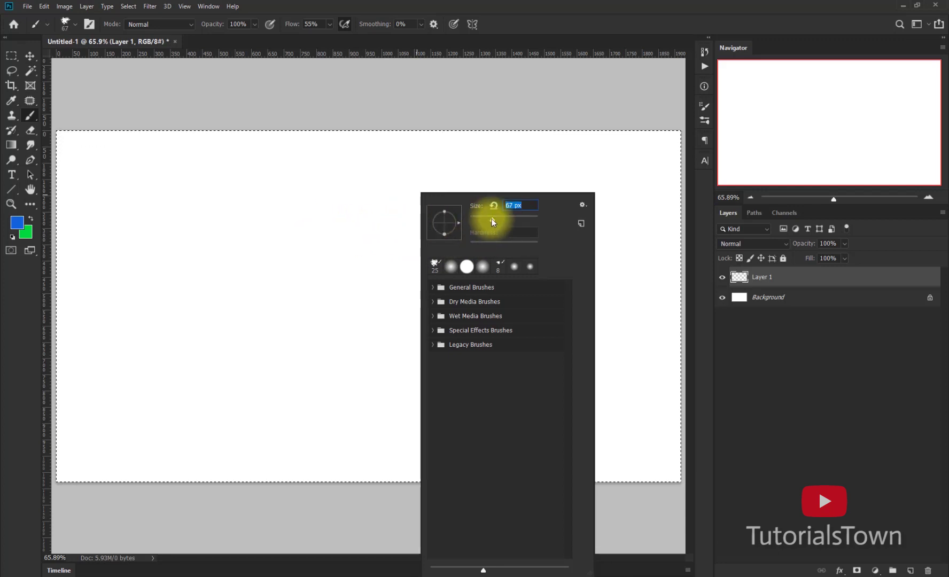
left_click_drag(505, 219, 523, 219)
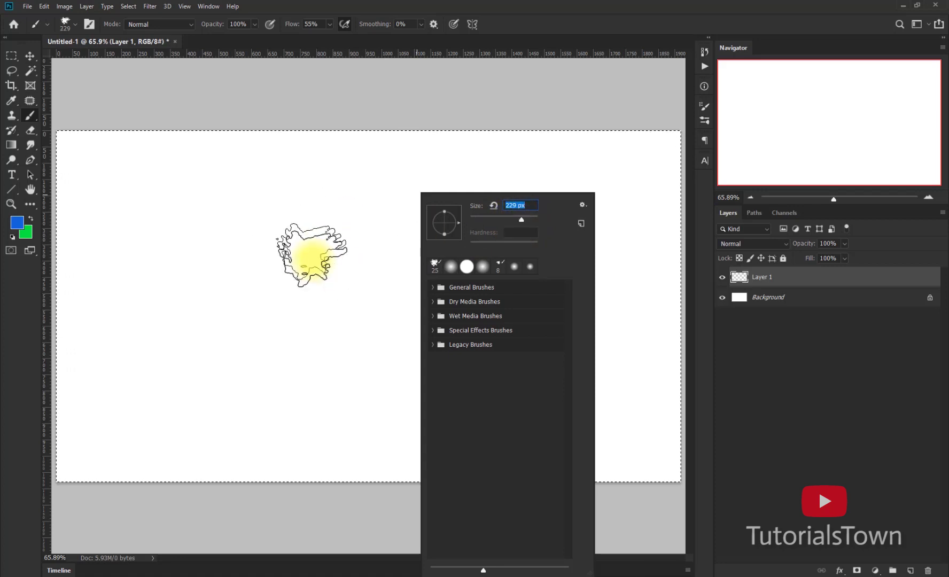
left_click(230, 288)
left_click(308, 247)
mouse_move(259, 385)
left_mouse_down()
mouse_move(303, 361)
mouse_move(308, 318)
mouse_move(434, 349)
mouse_move(443, 385)
mouse_move(497, 374)
left_mouse_up()
Enlarge the brush to 465 px and paint wider strokes from the canvas's left side over the existing blue paint.
right_click(519, 195)
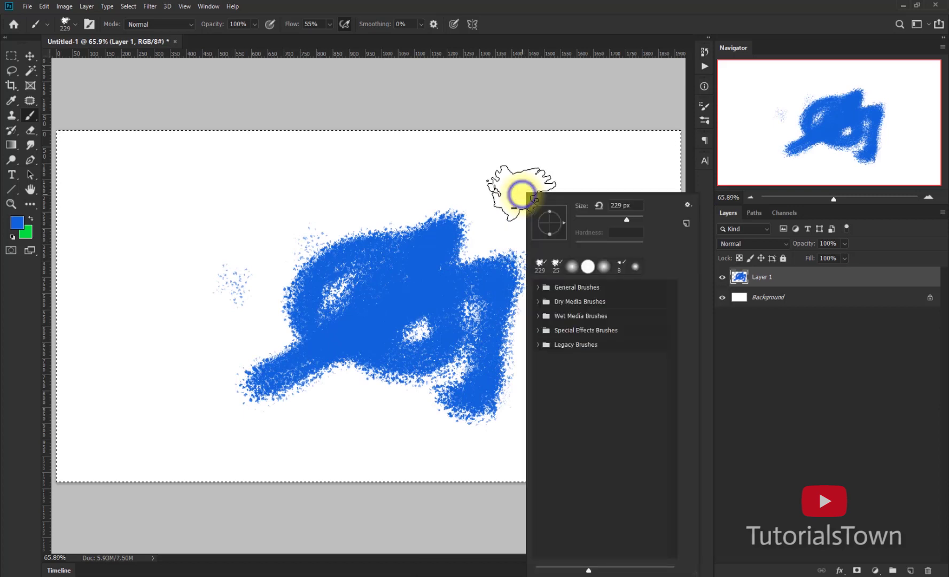
left_click_drag(633, 218, 635, 219)
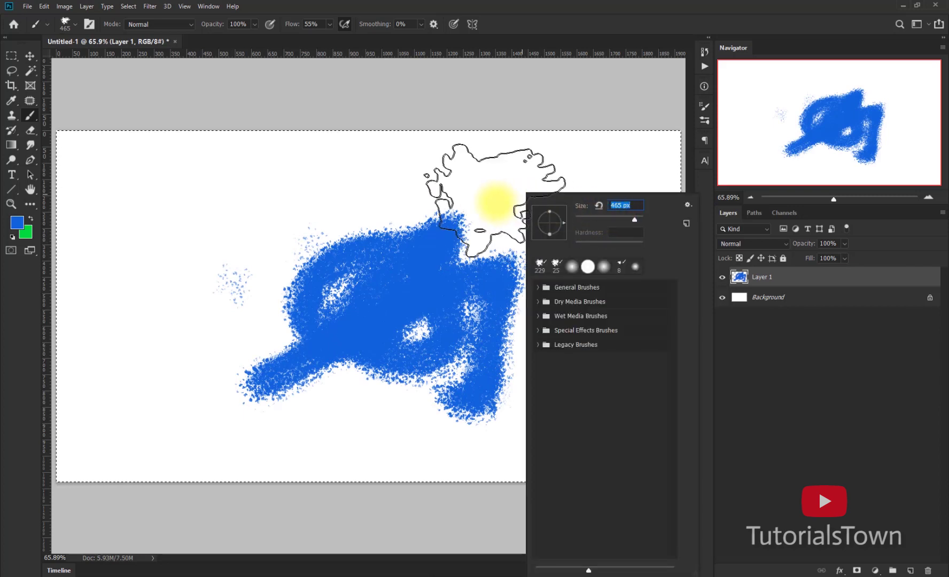
mouse_move(116, 243)
left_mouse_down()
mouse_move(300, 201)
mouse_move(185, 316)
mouse_move(396, 223)
mouse_move(294, 360)
mouse_move(344, 353)
mouse_move(443, 386)
mouse_move(521, 359)
mouse_move(416, 235)
left_mouse_up()
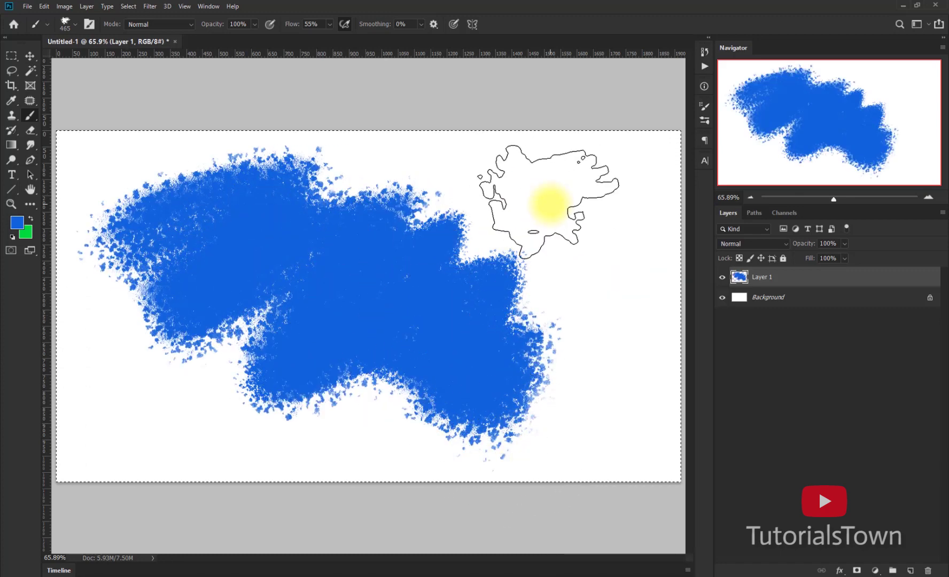
Reduce the brush to 33 px, paint a thin zigzag in the canvas's upper-right area, and clear Layer 1.
right_click(561, 194)
left_click_drag(667, 217, 620, 216)
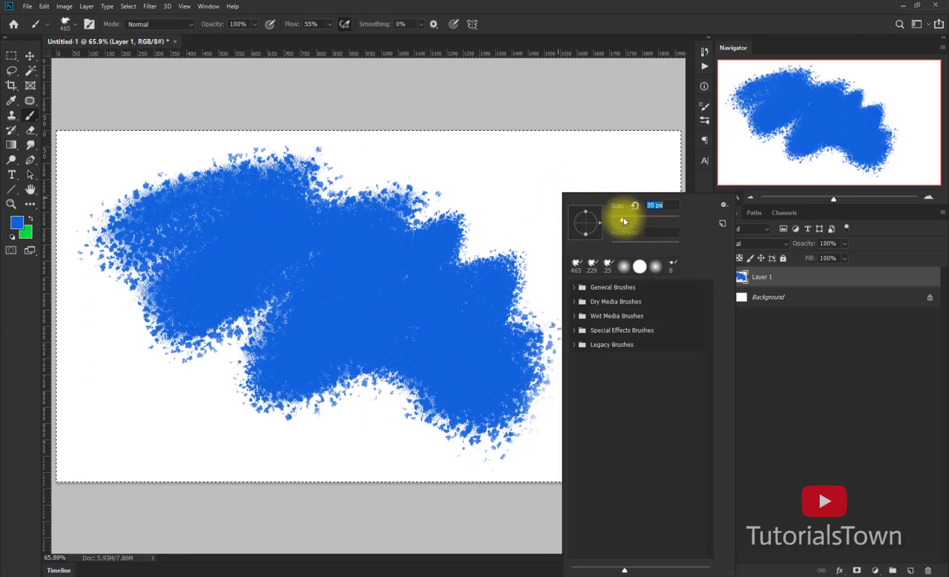
left_click(451, 179)
left_click_drag(451, 179, 599, 271)
left_click_drag(593, 317, 601, 327)
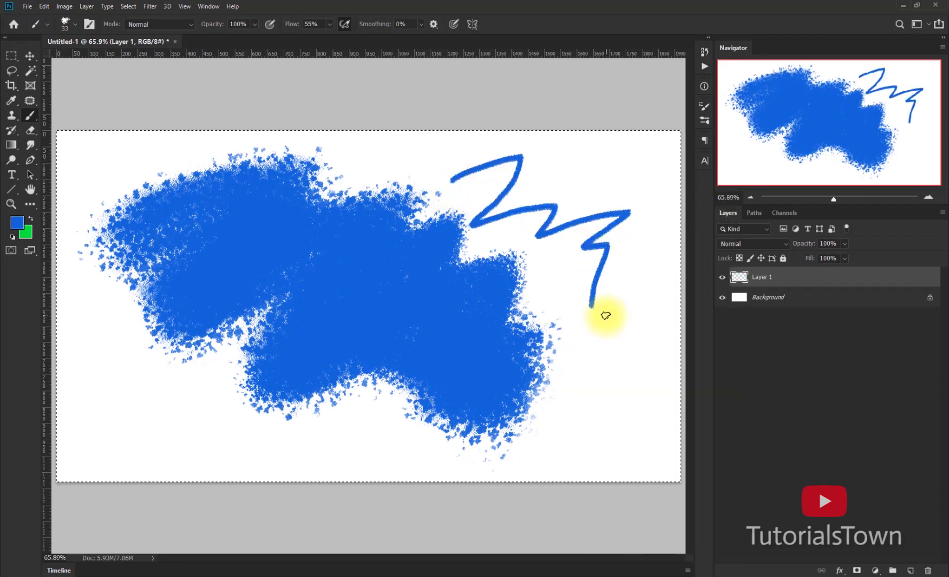
key("Delete")
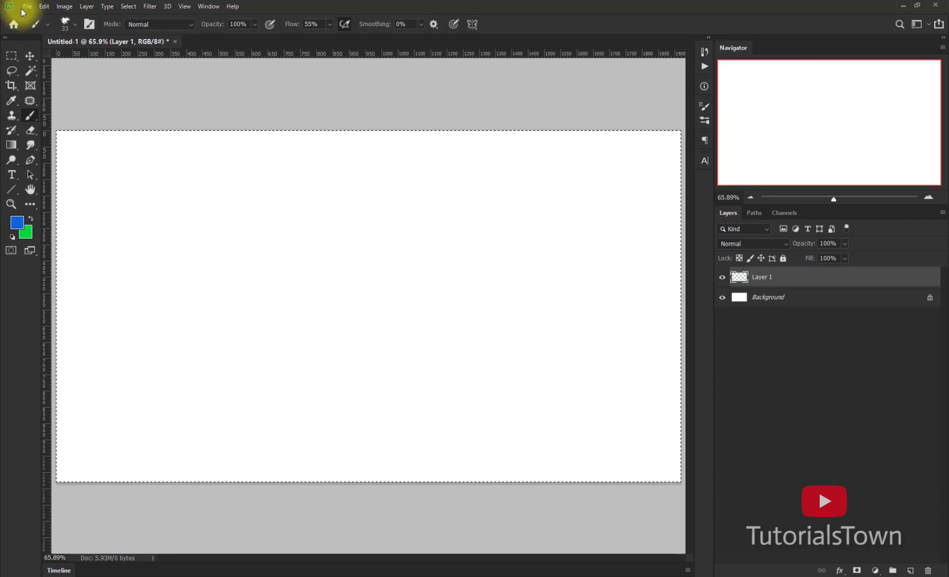
Set the brush size to 156 px and try a few strokes across the canvas.
left_click(76, 24)
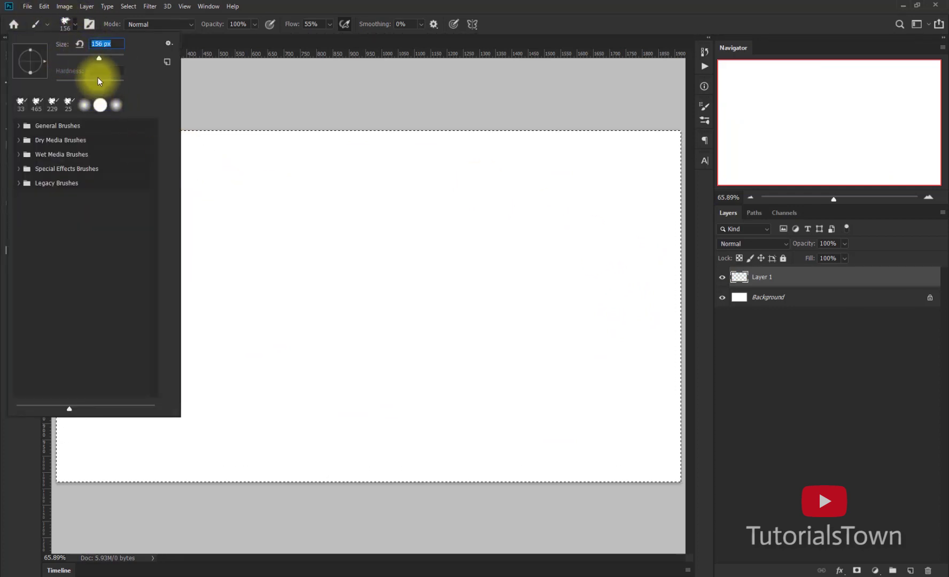
mouse_move(287, 217)
left_mouse_down()
mouse_move(307, 199)
mouse_move(335, 268)
mouse_move(476, 203)
mouse_move(486, 289)
mouse_move(444, 372)
mouse_move(500, 414)
left_mouse_up()
mouse_move(209, 327)
left_mouse_down()
mouse_move(362, 339)
mouse_move(383, 387)
mouse_move(433, 424)
mouse_move(428, 465)
left_mouse_up()
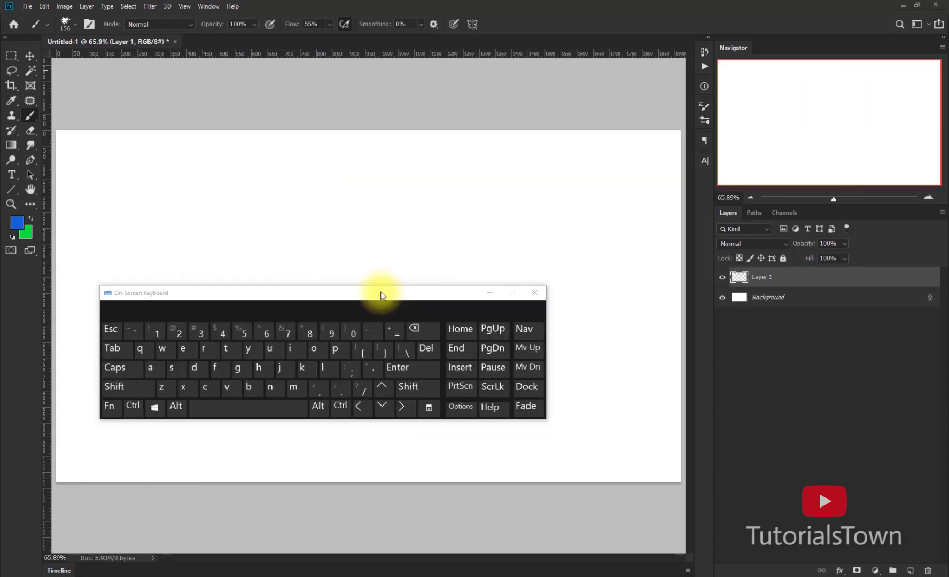
Move the On-Screen Keyboard window over the upper part of the canvas and select the entire canvas.
left_click_drag(381, 291, 450, 145)
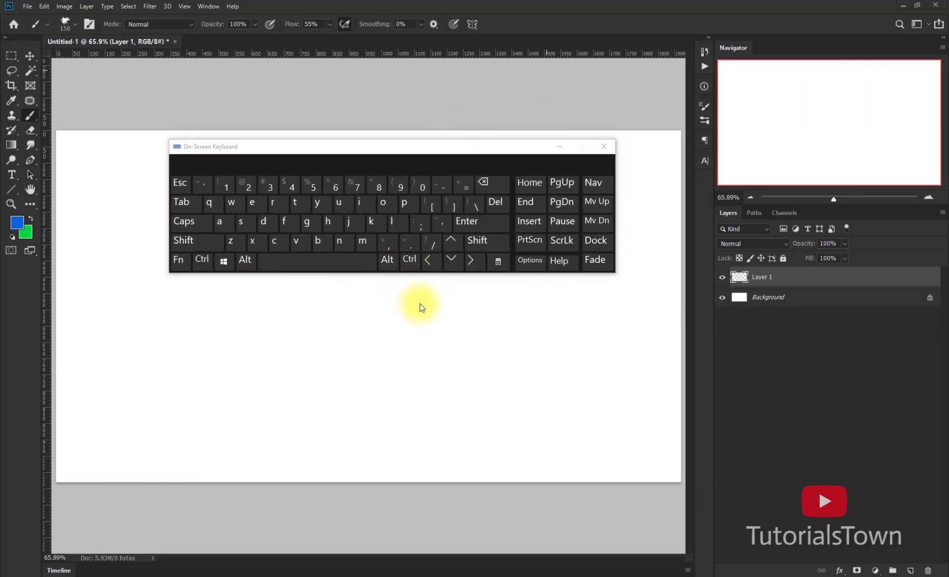
left_click_drag(475, 143, 493, 124)
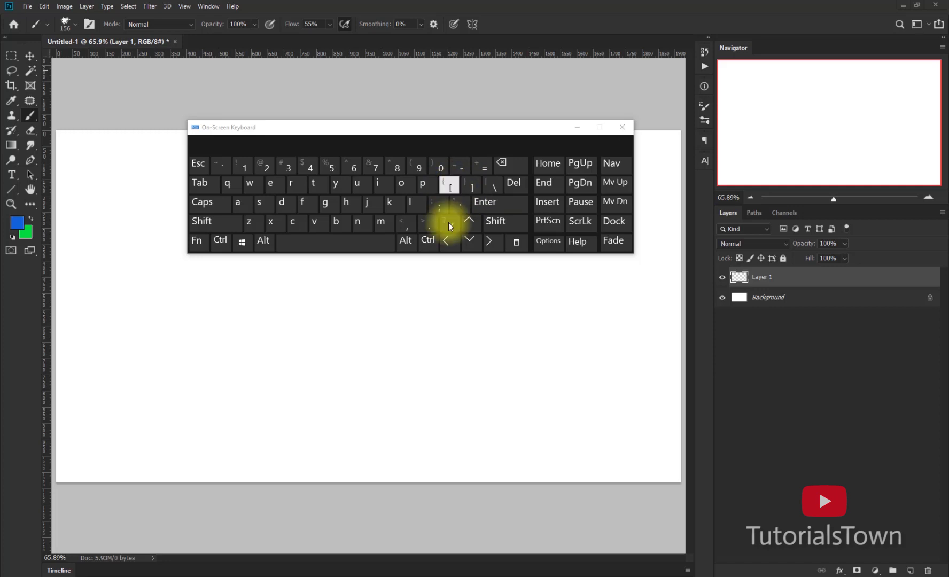
key("ctrl+a")
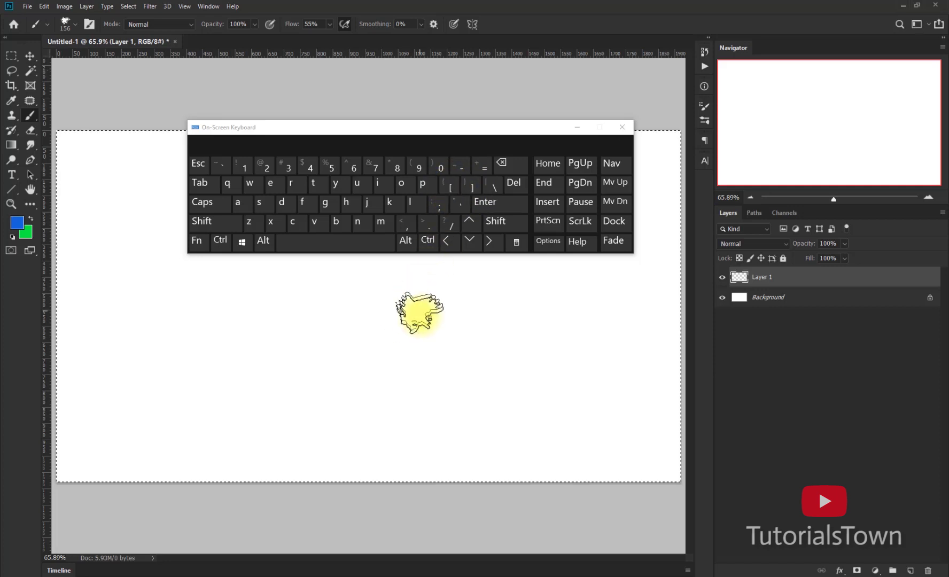
Shrink the brush stepwise to 10 px and paint a thin squiggle below the On-Screen Keyboard.
left_click(455, 188)
left_click(456, 188)
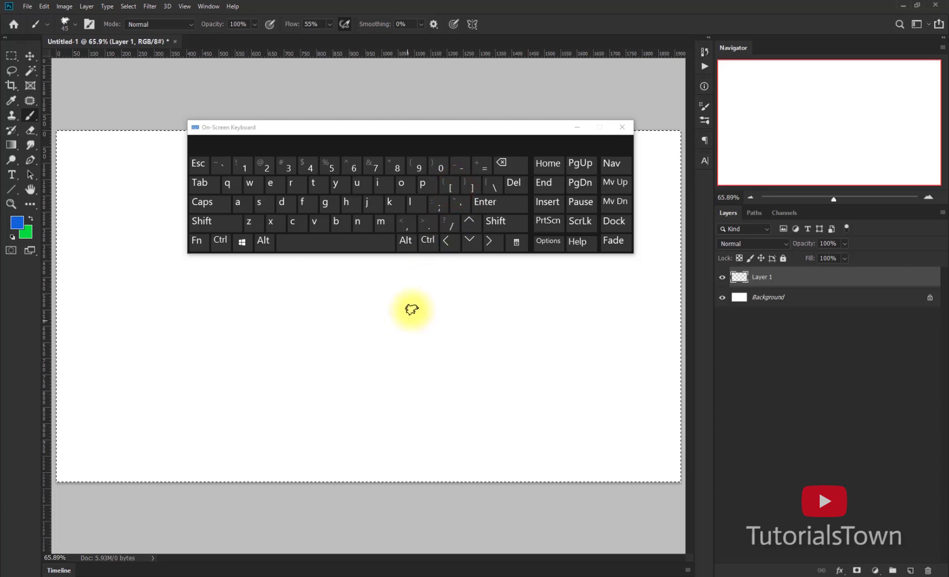
left_click(458, 191)
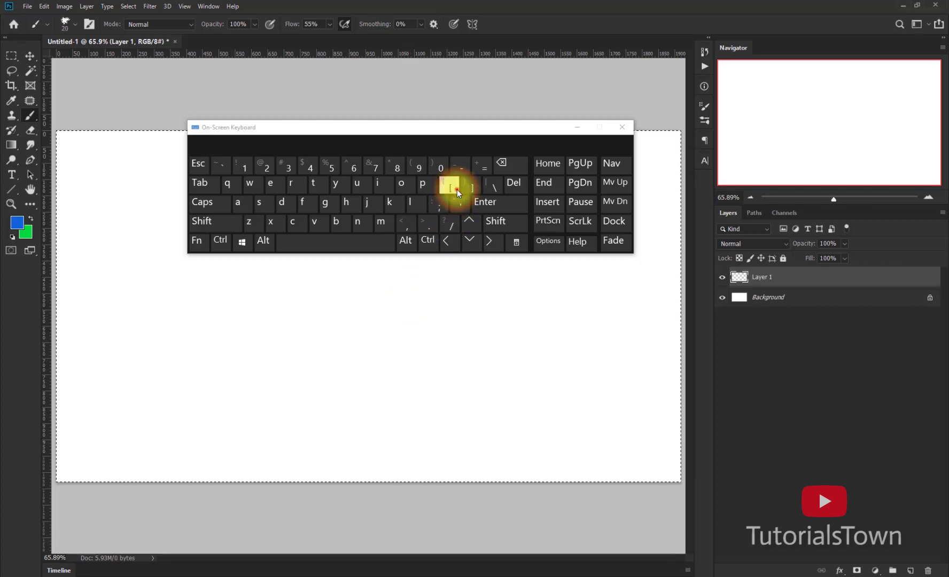
left_click(456, 189)
mouse_move(368, 334)
left_mouse_down()
mouse_move(417, 310)
mouse_move(459, 324)
mouse_move(464, 370)
left_mouse_up()
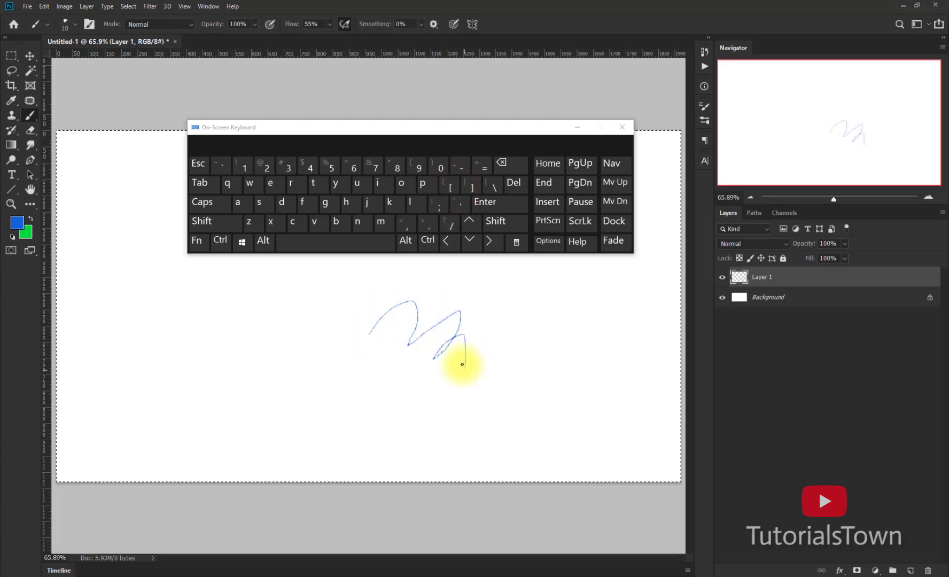
Enlarge the brush stepwise to 90 px and paint a thick zigzag to the right of the thin squiggle.
left_click(470, 188)
left_click(471, 188)
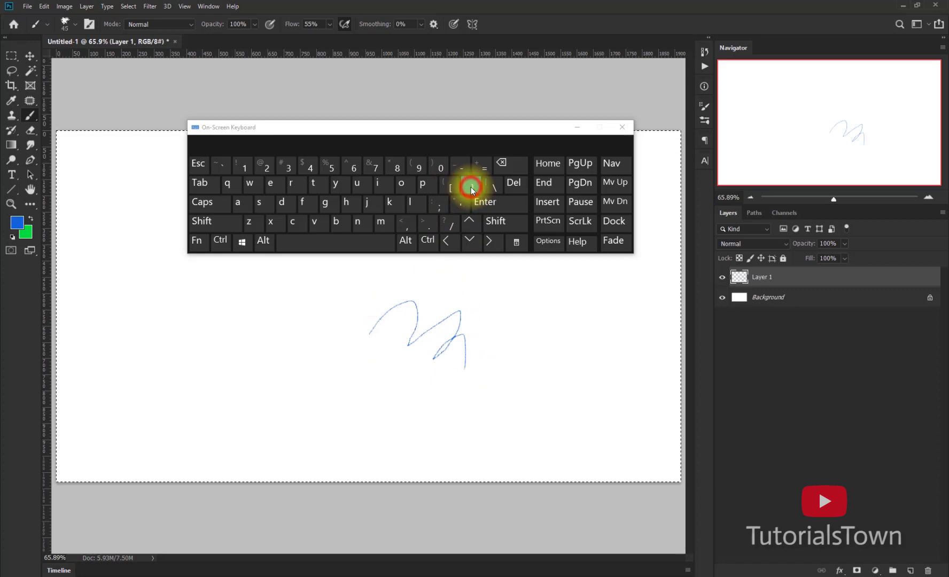
left_click(471, 188)
mouse_move(489, 303)
left_mouse_down()
mouse_move(517, 281)
mouse_move(561, 355)
mouse_move(563, 430)
left_mouse_up()
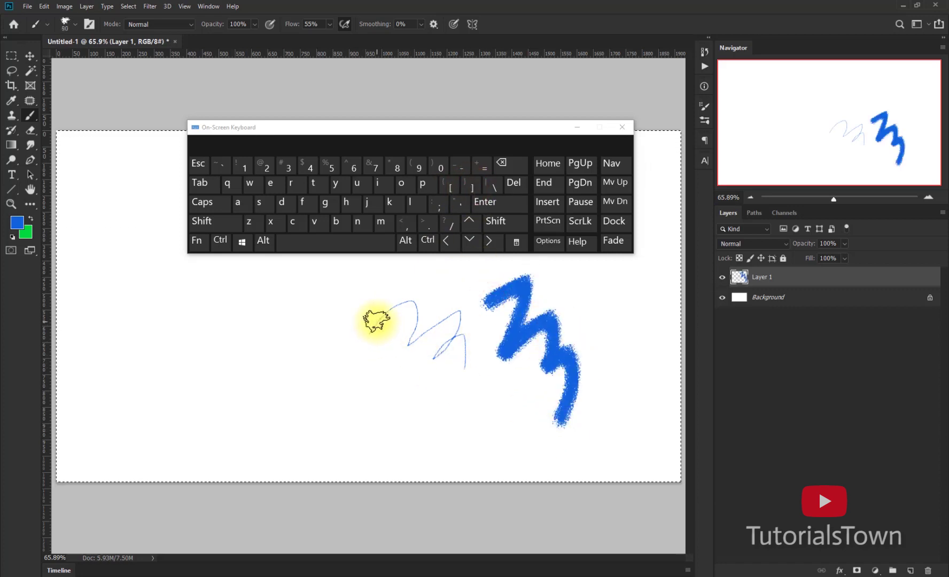
Shrink the brush stepwise to 20 px and paint a zigzag to the left of the thin squiggle.
key("bracketleft")
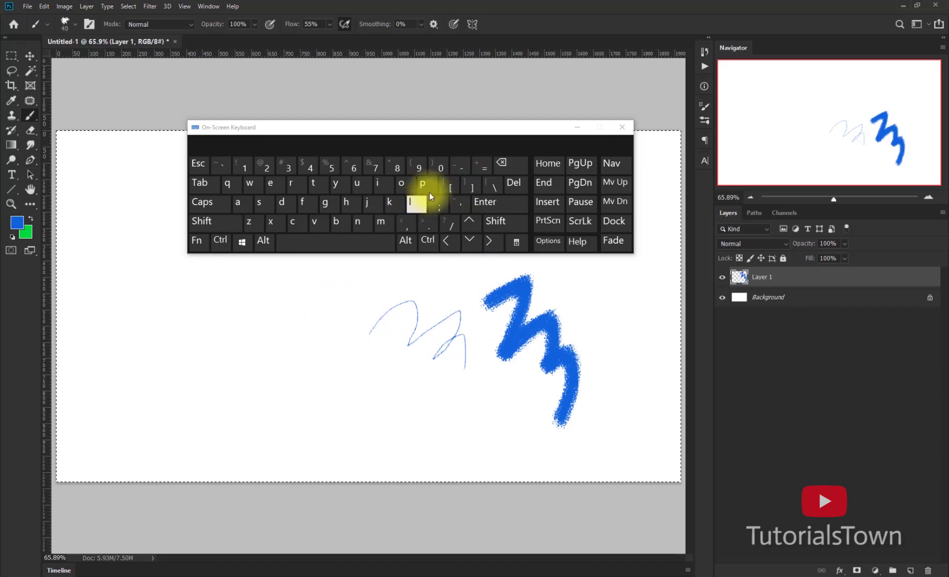
key("bracketleft")
left_click_drag(229, 313, 301, 398)
Enlarge the brush to 70 px, paint a tall zigzag between the two thin strokes, and close the On-Screen Keyboard.
key("bracketleft")
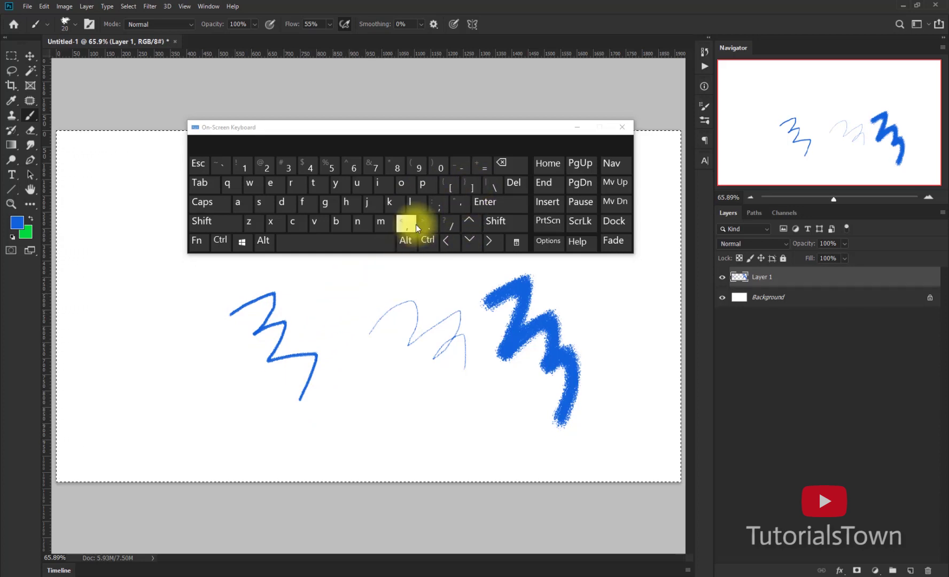
left_click(468, 188)
mouse_move(329, 282)
left_mouse_down()
mouse_move(375, 313)
mouse_move(354, 451)
left_mouse_up()
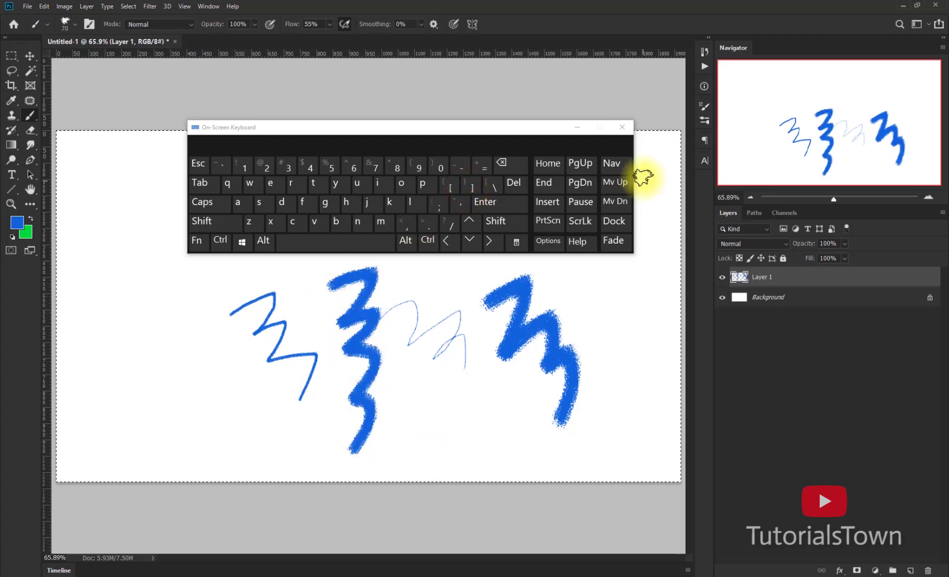
left_click(623, 128)
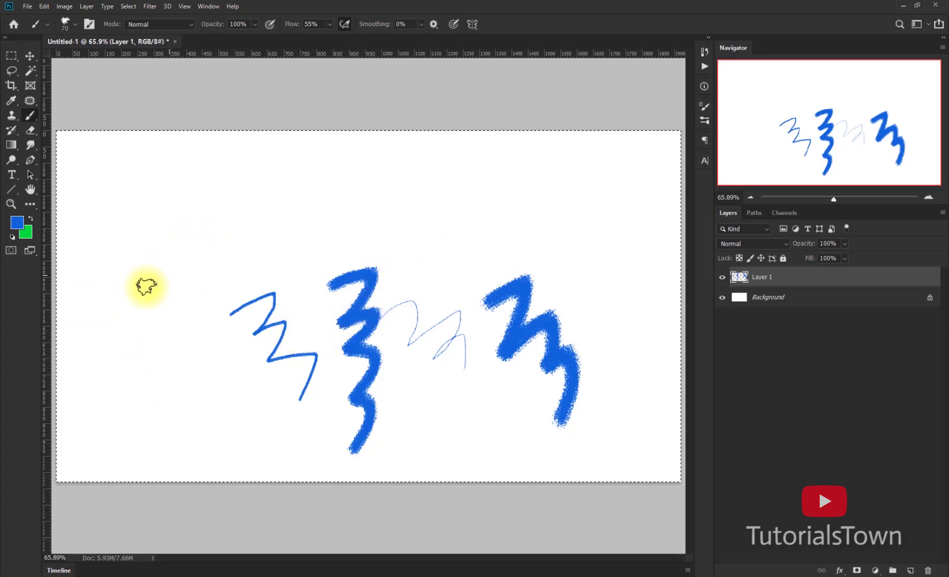
Shrink the brush stepwise to 35 px and paint a zigzag at the far left of the existing strokes.
key("bracketleft")
key("bracketleft")
key("bracketleft")
key("bracketleft")
key("bracketleft")
mouse_move(131, 265)
left_mouse_down()
mouse_move(197, 285)
mouse_move(186, 335)
mouse_move(192, 396)
left_mouse_up()
Enlarge the brush to 50 px, paint a zigzag above the leftmost strokes, and clear all paint from the layer.
key("bracketright")
key("bracketright")
key("bracketright")
mouse_move(179, 219)
left_mouse_down()
mouse_move(244, 186)
mouse_move(278, 267)
left_mouse_up()
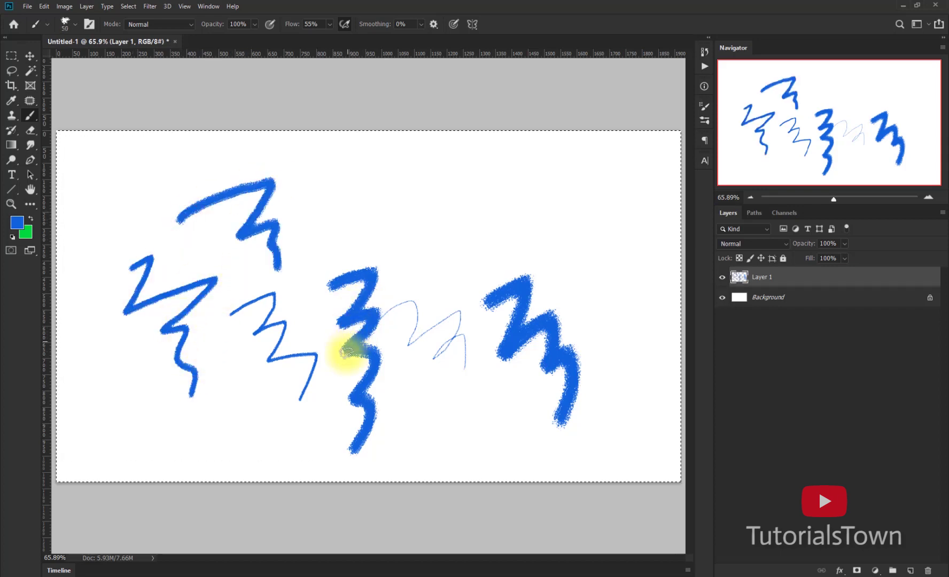
key("Delete")
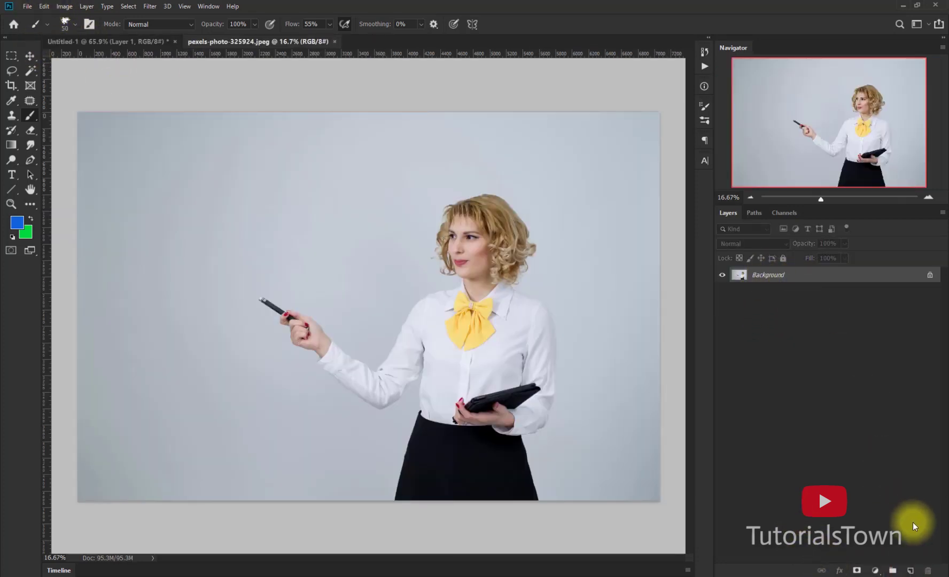
Add a new layer above the photo's Background and adjust the charcoal brush size, enlarging it to 250 px before reducing it.
left_click(911, 570)
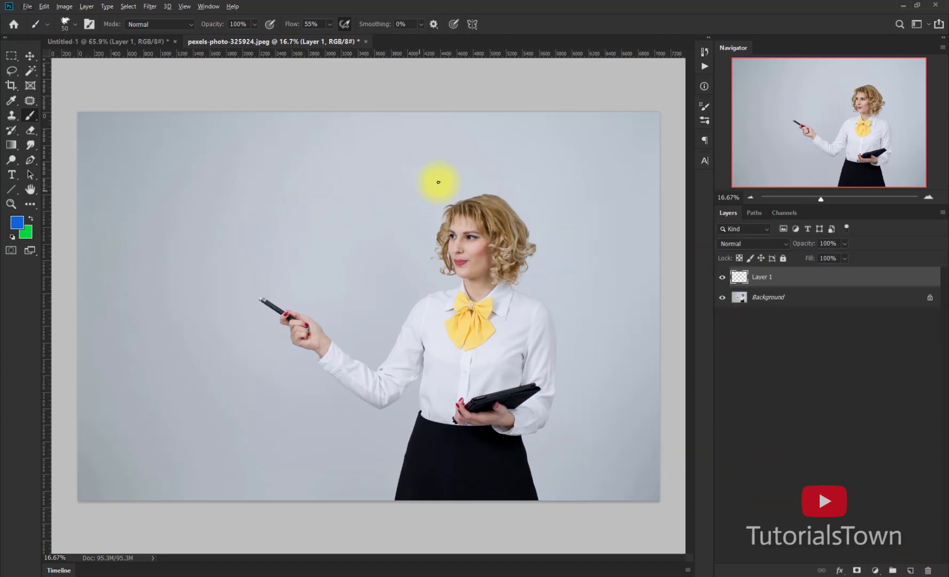
right_click(544, 160)
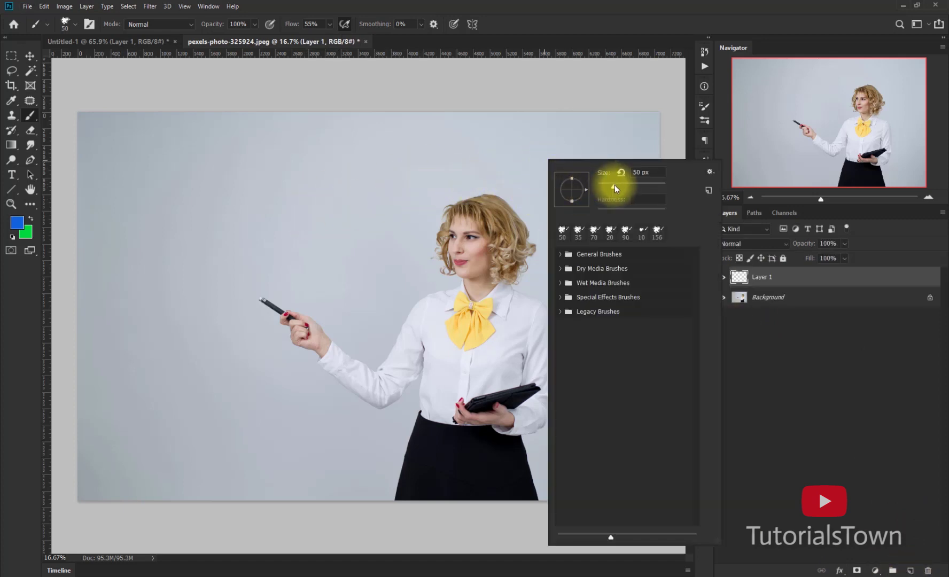
left_click(438, 164)
right_click(438, 164)
left_click(449, 148)
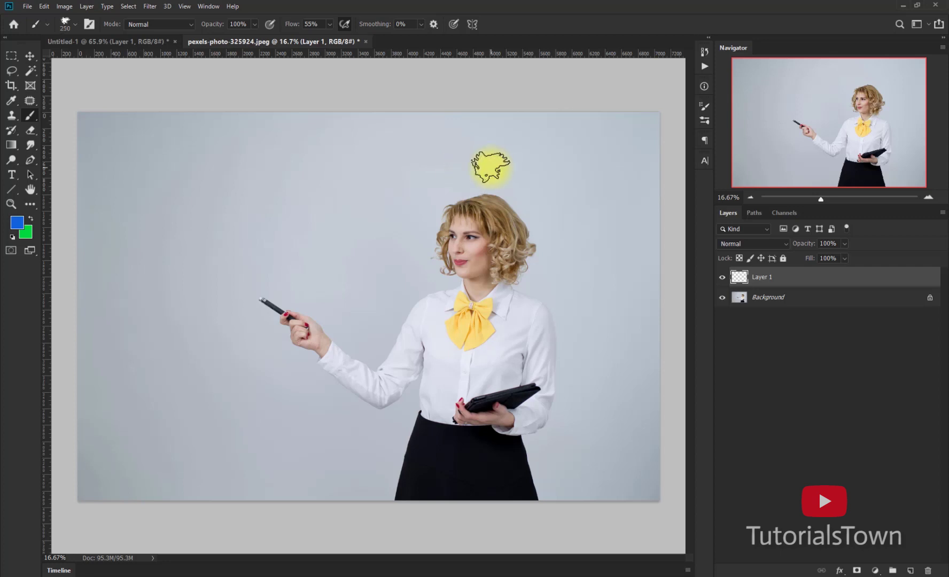
key("bracketleft")
key("bracketleft")
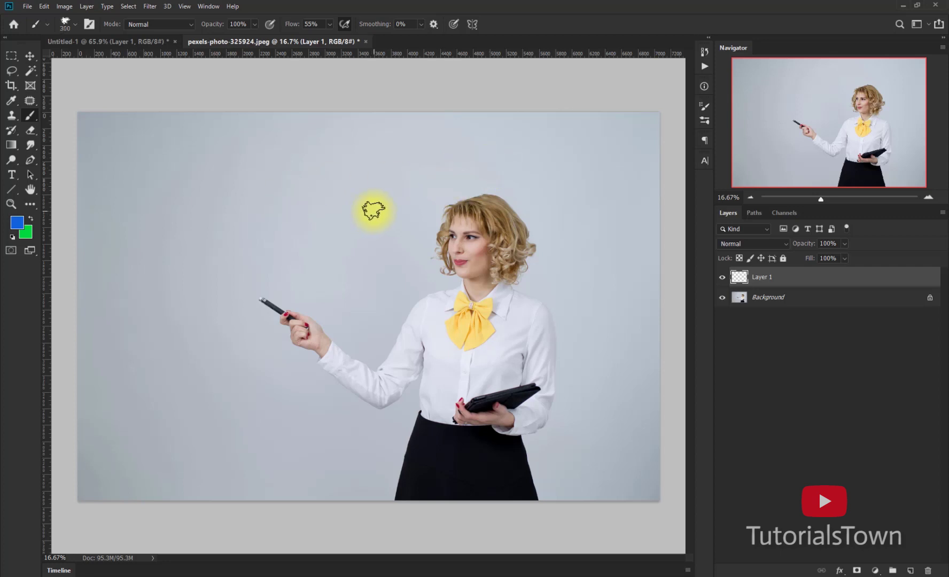
Paint the word ALT in blue above the woman's head with the charcoal brush.
key("alt")
mouse_move(407, 171)
left_mouse_down()
mouse_move(410, 129)
mouse_move(416, 144)
mouse_move(447, 154)
mouse_move(487, 129)
mouse_move(490, 170)
left_mouse_up()
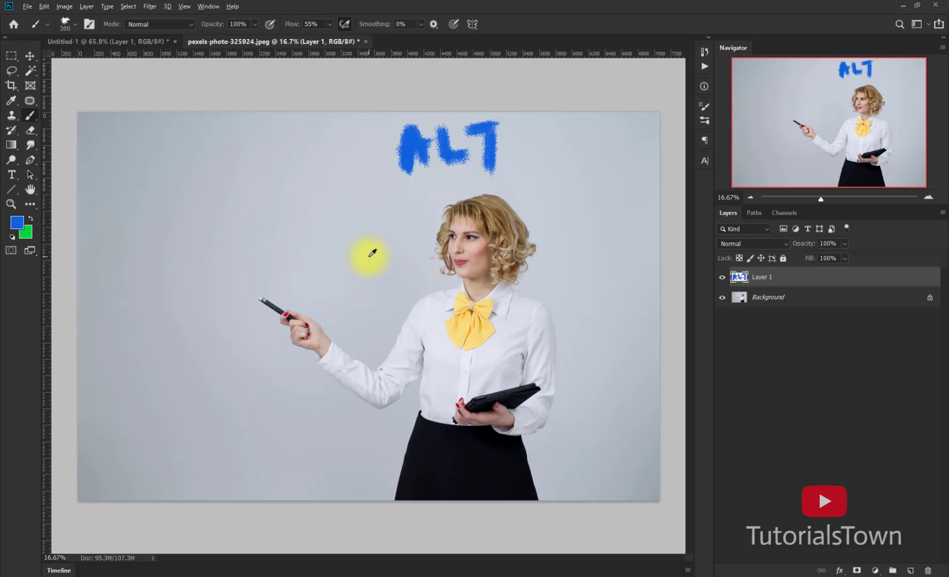
Sample the lips' red and the bow tie's yellow from the photo, painting a scribble in each colour left of the woman.
left_click(457, 324, "alt")
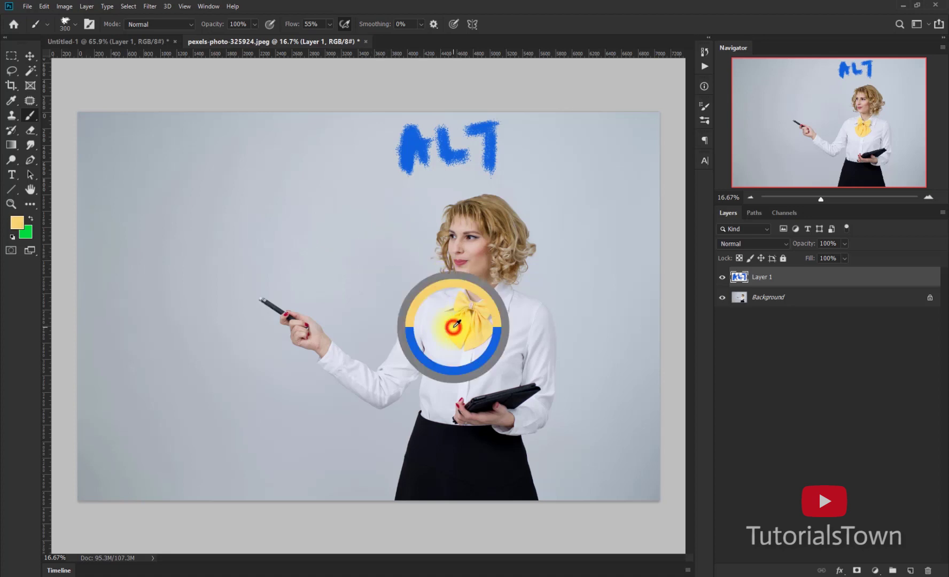
left_click(480, 311, "alt")
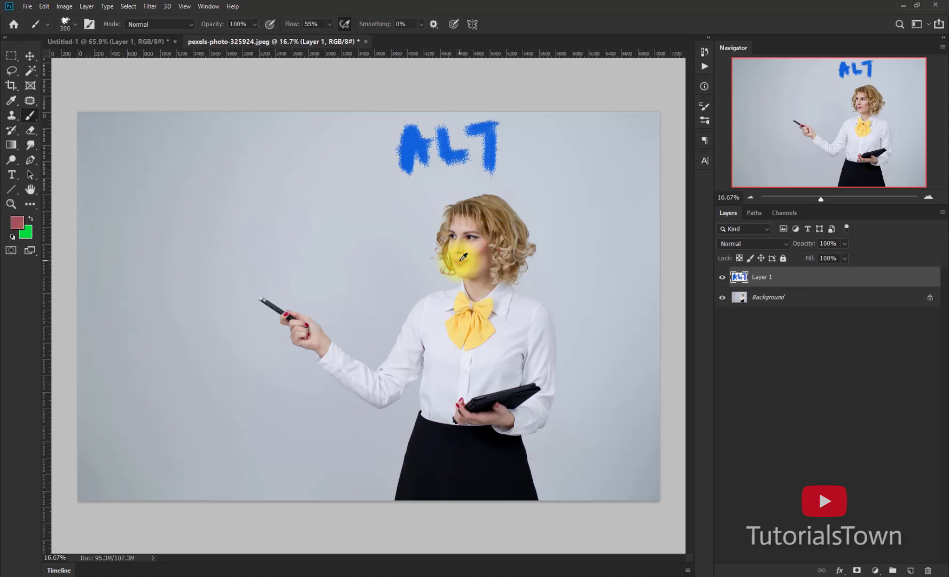
mouse_move(201, 188)
left_mouse_down()
mouse_move(247, 157)
mouse_move(204, 199)
mouse_move(260, 178)
mouse_move(229, 214)
left_mouse_up()
left_click(483, 324, "alt")
mouse_move(271, 251)
left_mouse_down()
mouse_move(315, 226)
mouse_move(326, 234)
mouse_move(317, 268)
left_mouse_up()
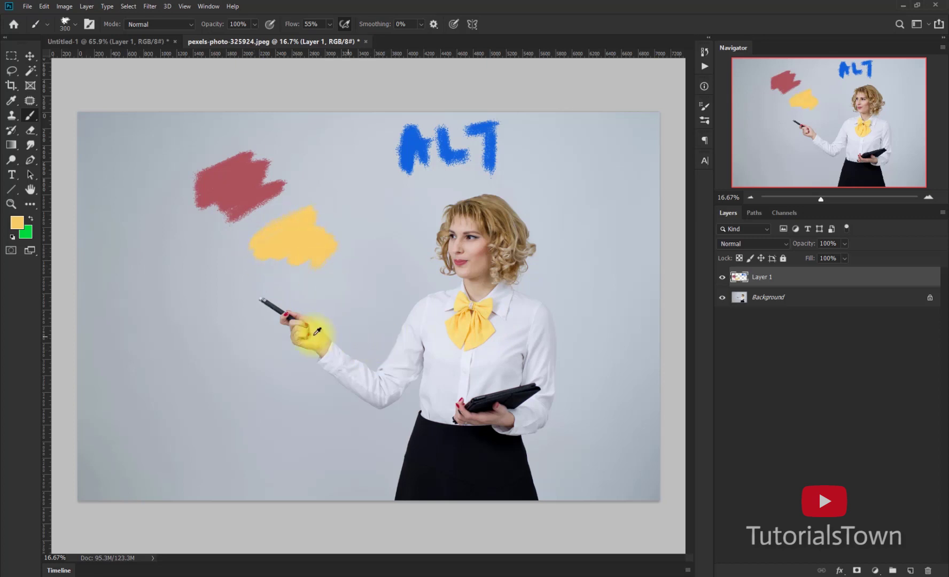
Undo the trial skin-tone scribble and paint one in the red sampled from the fingernail, below the pinkish-red scribble.
left_click_drag(191, 241, 224, 266)
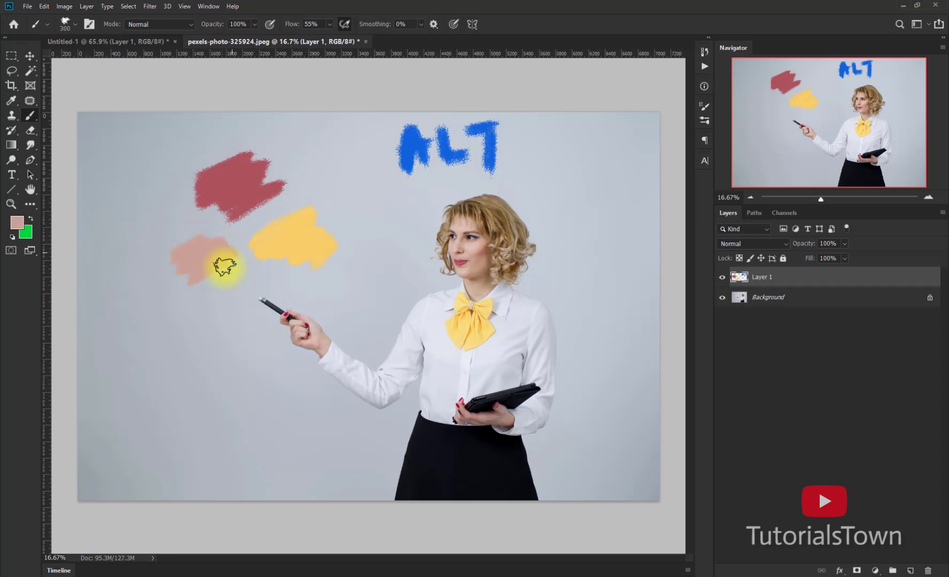
key("ctrl+z")
left_click(289, 311, "alt")
mouse_move(202, 271)
left_mouse_down()
mouse_move(186, 259)
mouse_move(227, 282)
left_mouse_up()
Sample the pen's dark grey, the hair's dark brown and the neck's tan, painting a scribble in each colour around the pointing arm.
left_click(265, 303, "alt")
mouse_move(184, 343)
left_mouse_down()
mouse_move(197, 354)
mouse_move(269, 353)
left_mouse_up()
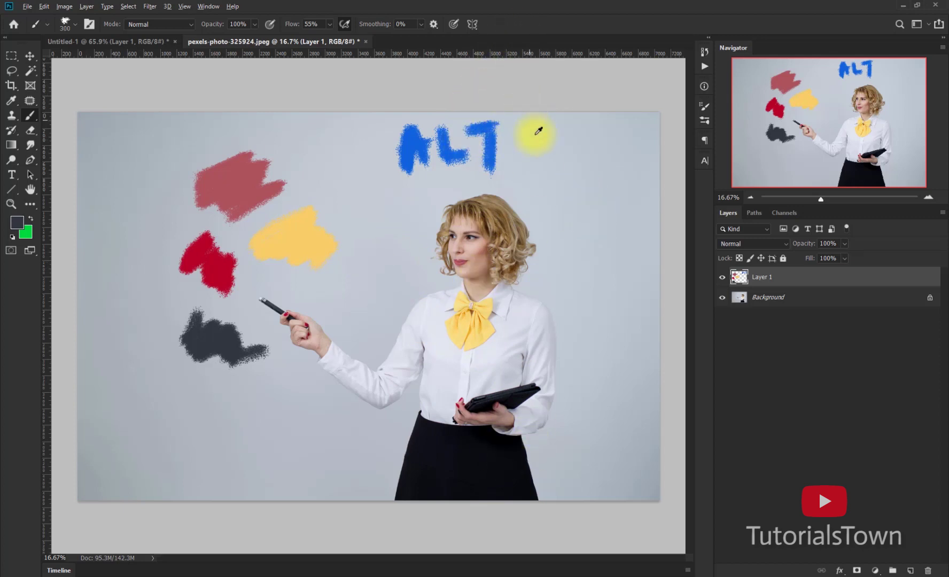
left_click(488, 219, "alt")
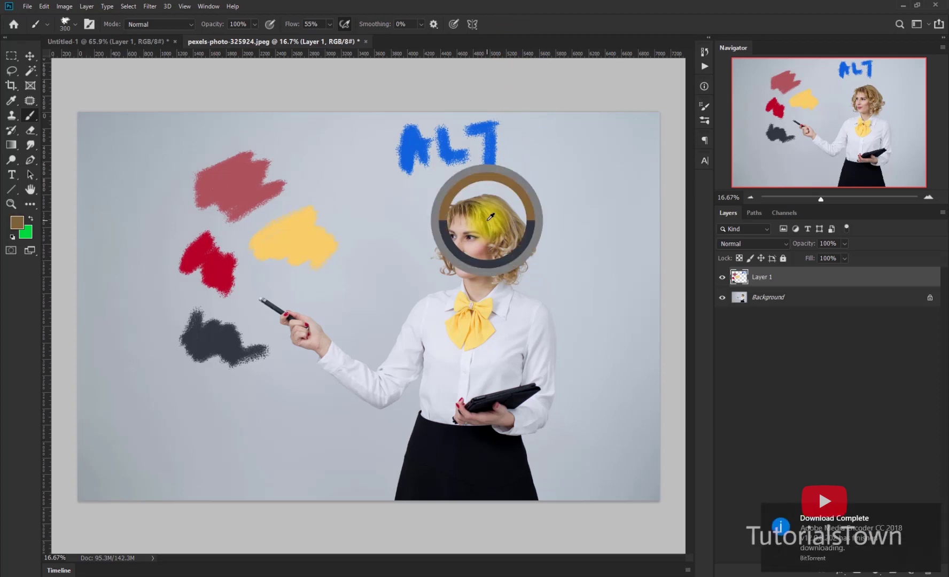
left_click_drag(490, 216, 484, 215)
mouse_move(332, 290)
left_mouse_down()
mouse_move(367, 266)
mouse_move(343, 290)
mouse_move(342, 311)
mouse_move(385, 321)
left_mouse_up()
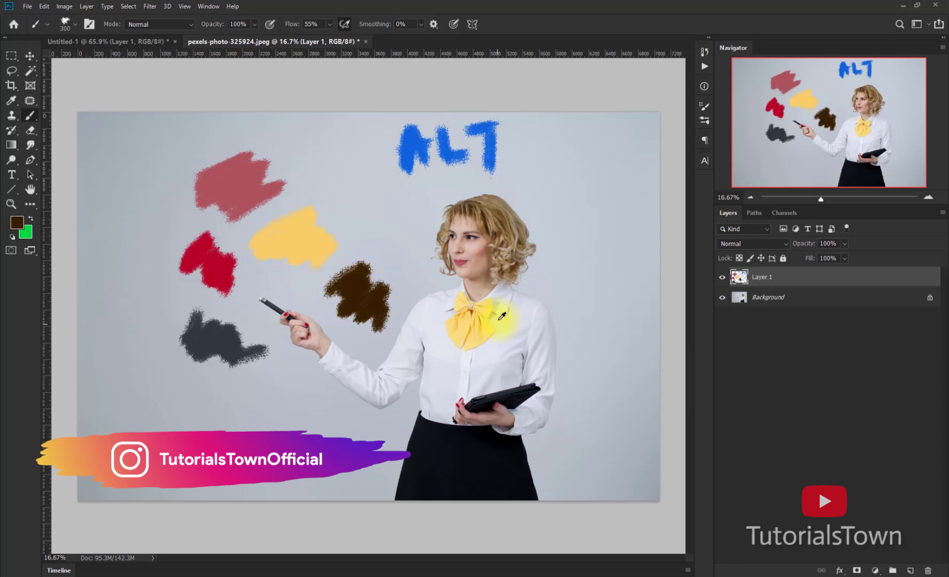
left_click(471, 281, "alt")
mouse_move(277, 398)
left_mouse_down()
mouse_move(286, 384)
mouse_move(346, 435)
left_mouse_up()
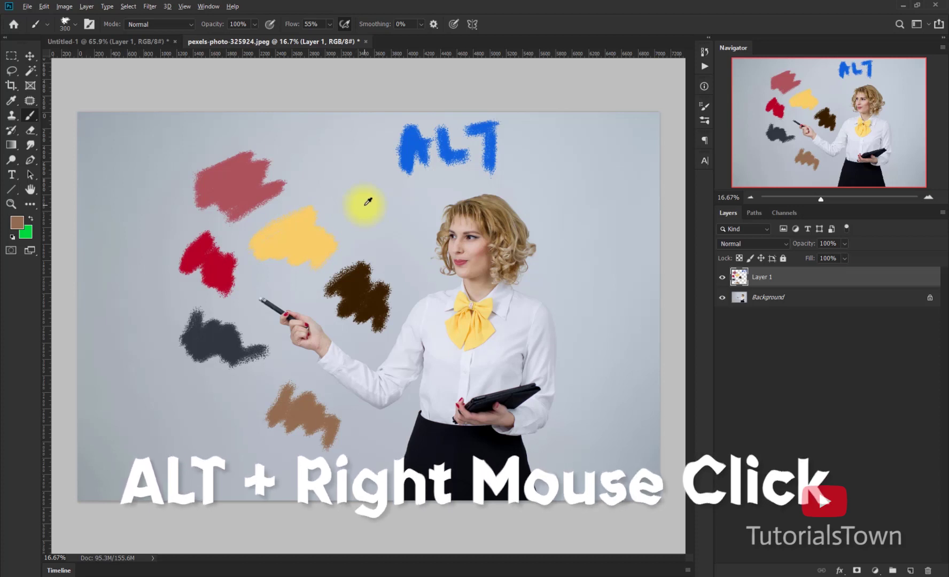
Resize the charcoal brush directly on the canvas, enlarging it to 588 px.
right_click(430, 187)
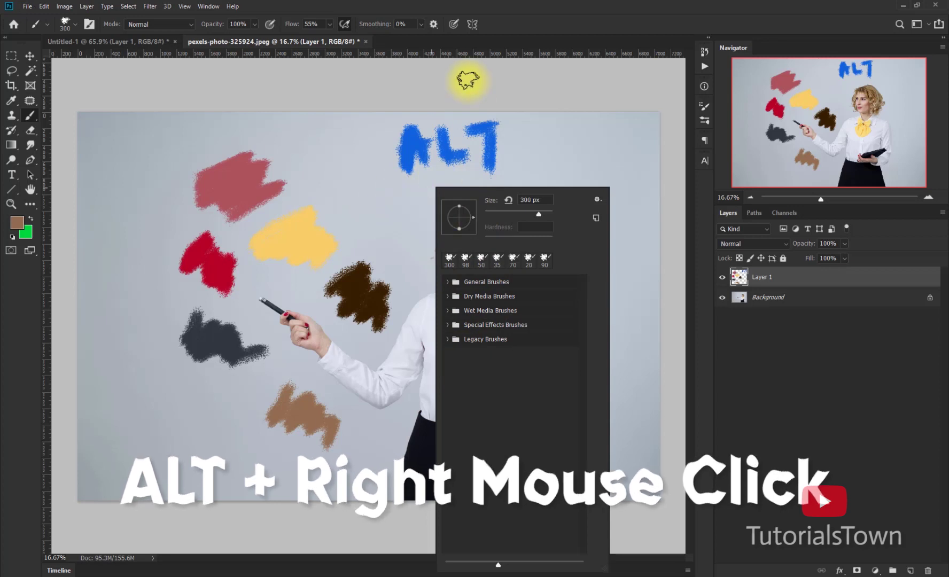
left_click(469, 81)
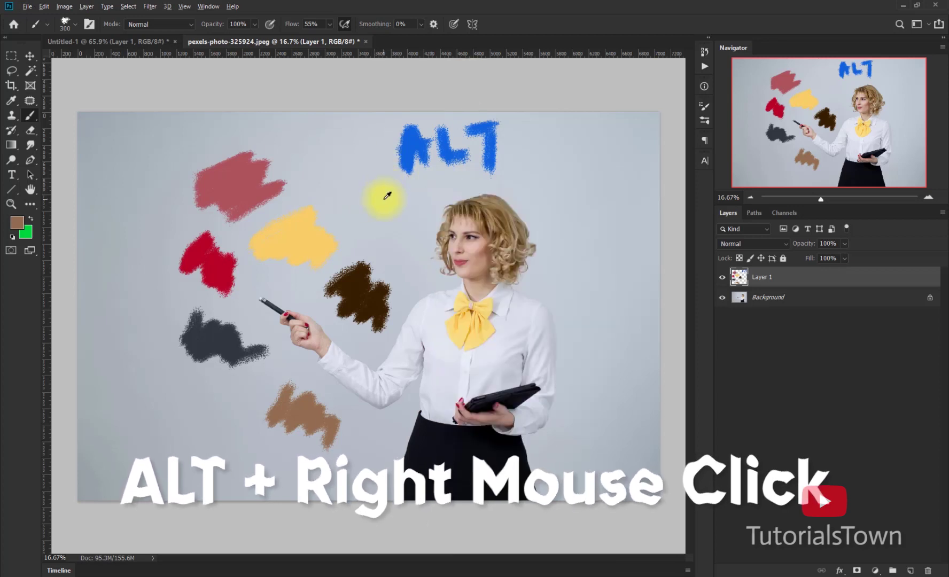
right_click(387, 196, "alt")
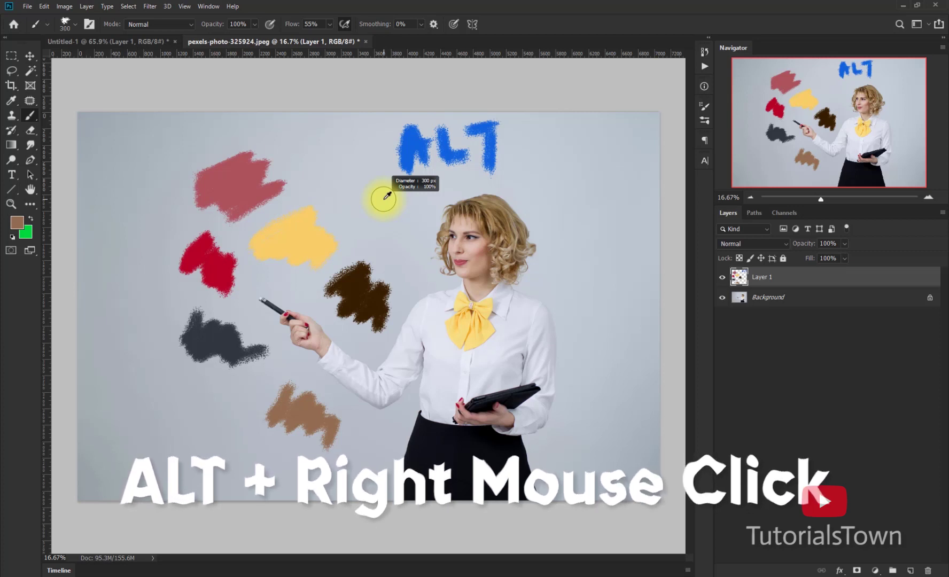
left_click_drag(378, 200, 374, 200)
mouse_move(374, 200)
left_mouse_down()
mouse_move(539, 201)
mouse_move(411, 195)
mouse_move(478, 194)
left_mouse_up()
Choose the hard round brush from the General Brushes presets.
right_click(539, 171)
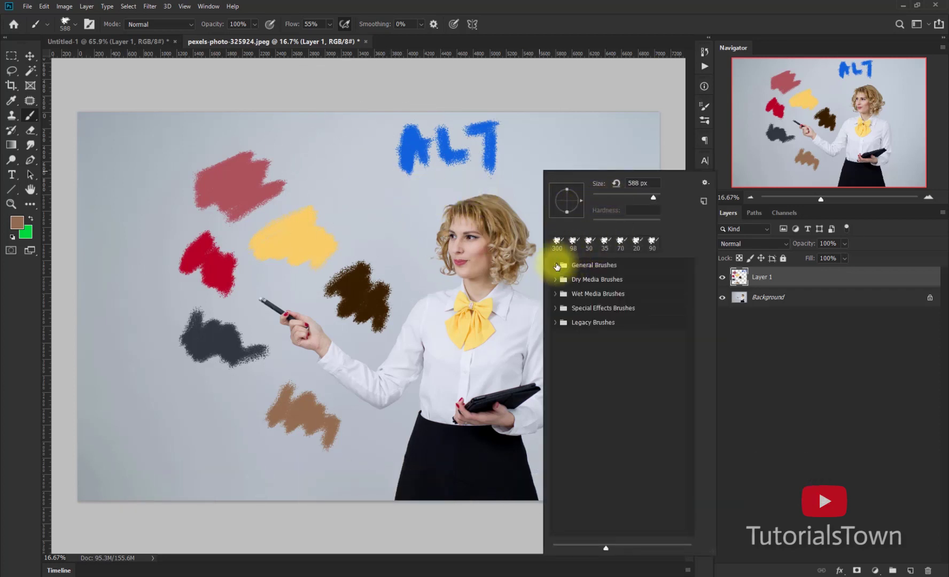
left_click(556, 265)
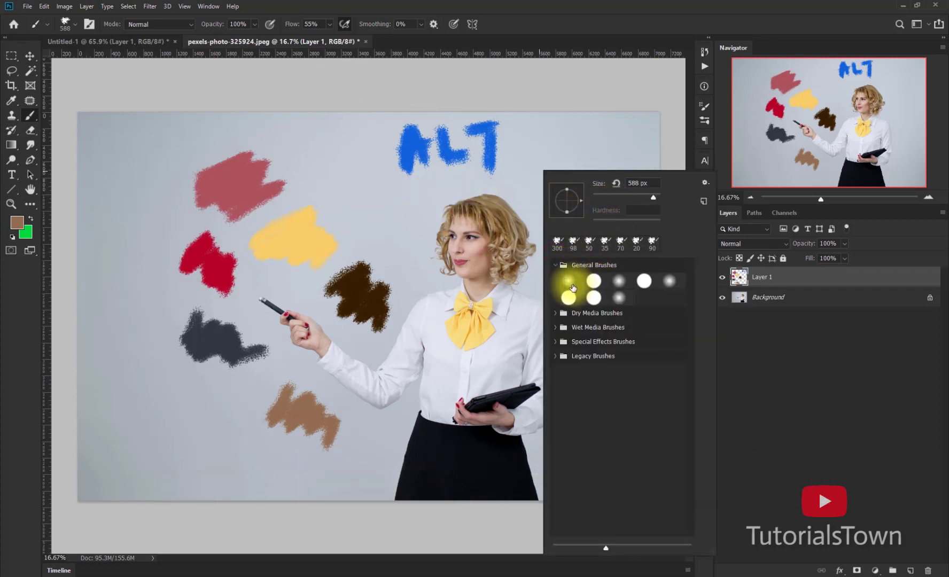
left_click(599, 283)
Adjust the round brush's size and hardness directly on the canvas, ending at 336 px and 0% hardness.
mouse_move(347, 193)
left_mouse_down()
mouse_move(464, 201)
mouse_move(349, 200)
mouse_move(372, 223)
mouse_move(488, 233)
mouse_move(368, 228)
left_mouse_up()
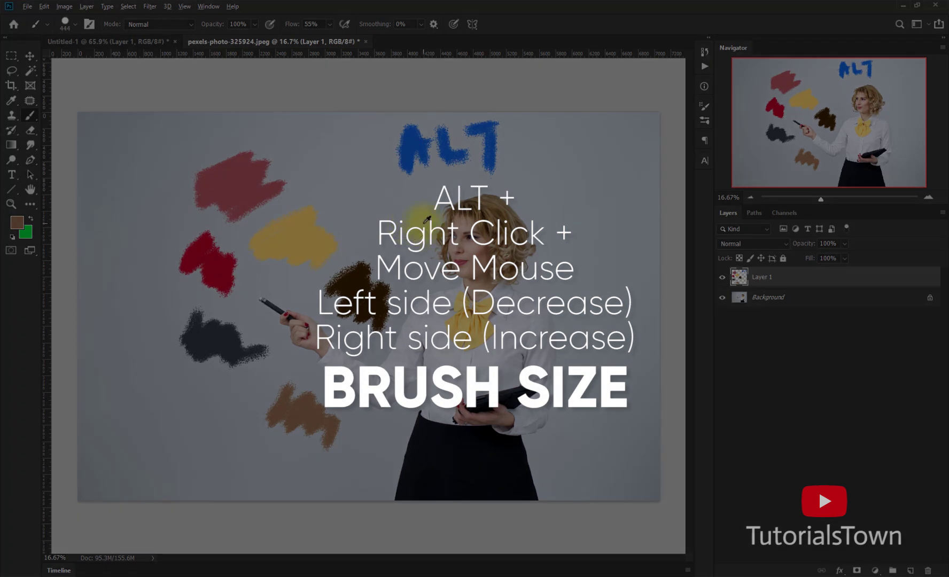
mouse_move(407, 202)
left_mouse_down()
mouse_move(437, 209)
mouse_move(392, 209)
mouse_move(443, 207)
mouse_move(395, 199)
mouse_move(436, 195)
mouse_move(441, 185)
mouse_move(422, 211)
mouse_move(402, 210)
mouse_move(423, 209)
mouse_move(390, 233)
mouse_move(439, 222)
mouse_move(379, 221)
mouse_move(444, 221)
mouse_move(387, 221)
mouse_move(409, 223)
mouse_move(398, 224)
left_mouse_up()
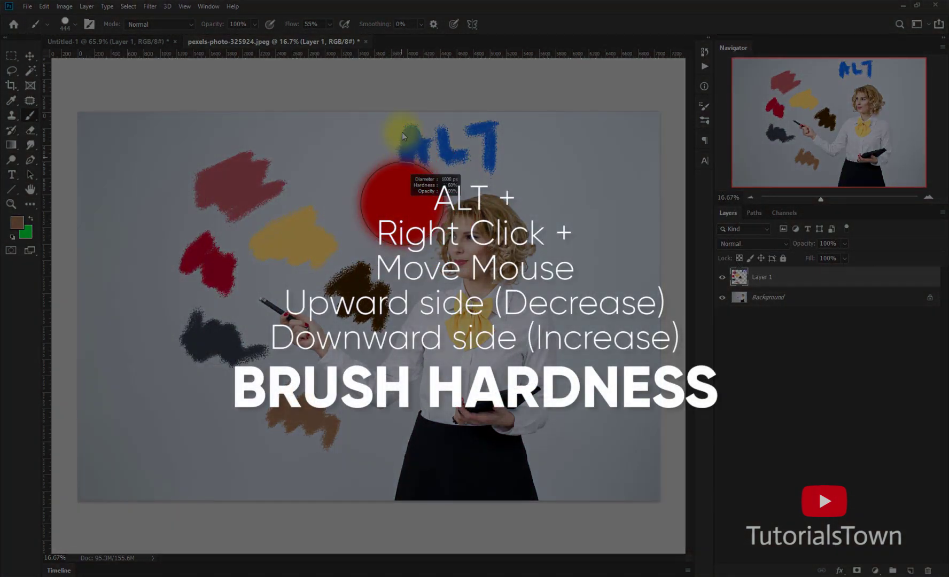
mouse_move(401, 85)
left_mouse_down()
mouse_move(405, 33)
mouse_move(411, 266)
mouse_move(406, 126)
left_mouse_up()
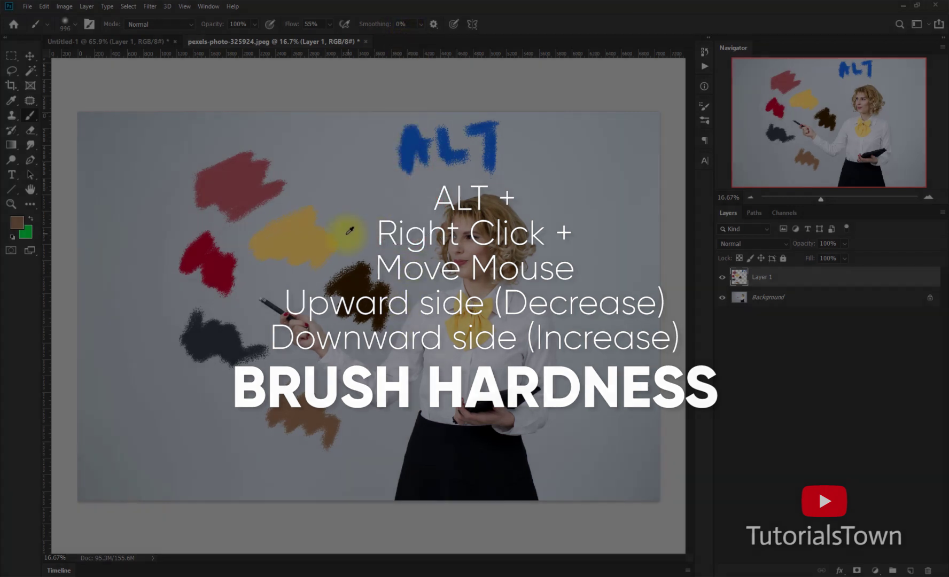
mouse_move(354, 206)
left_mouse_down()
mouse_move(366, 210)
mouse_move(330, 202)
mouse_move(362, 190)
left_mouse_up()
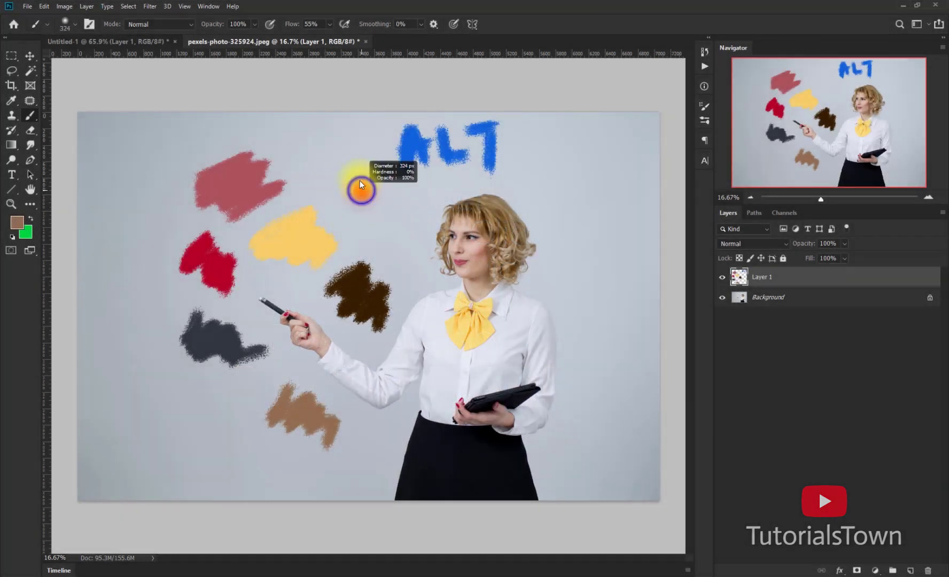
left_click_drag(356, 151, 359, 151)
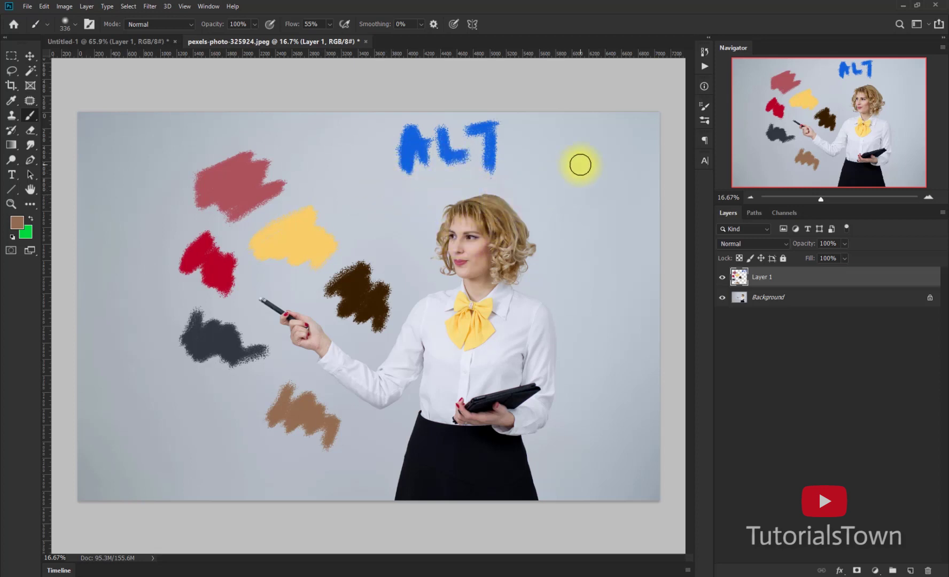
Raise the brush hardness and paint brown zigzag strokes on both sides of the ALT lettering.
right_click(580, 165)
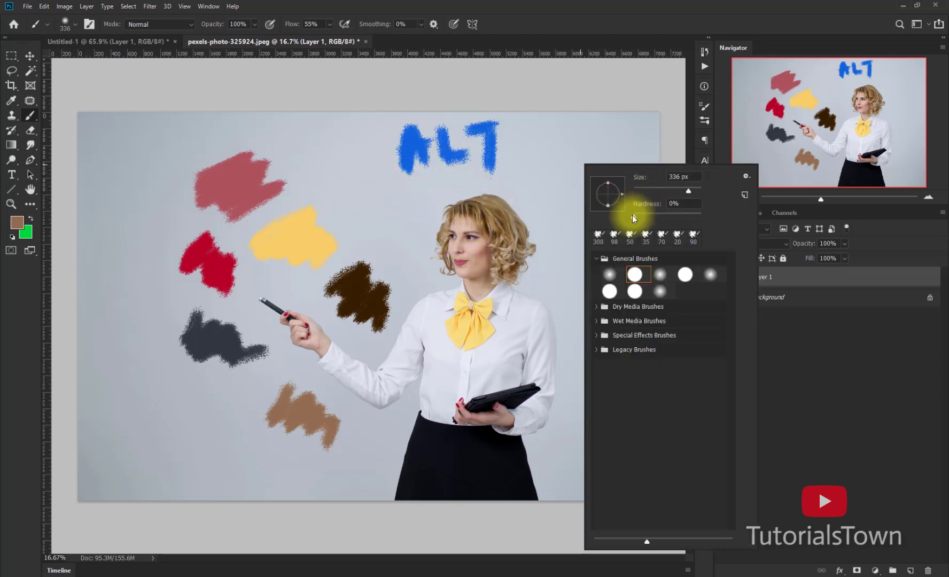
left_click_drag(633, 217, 642, 219)
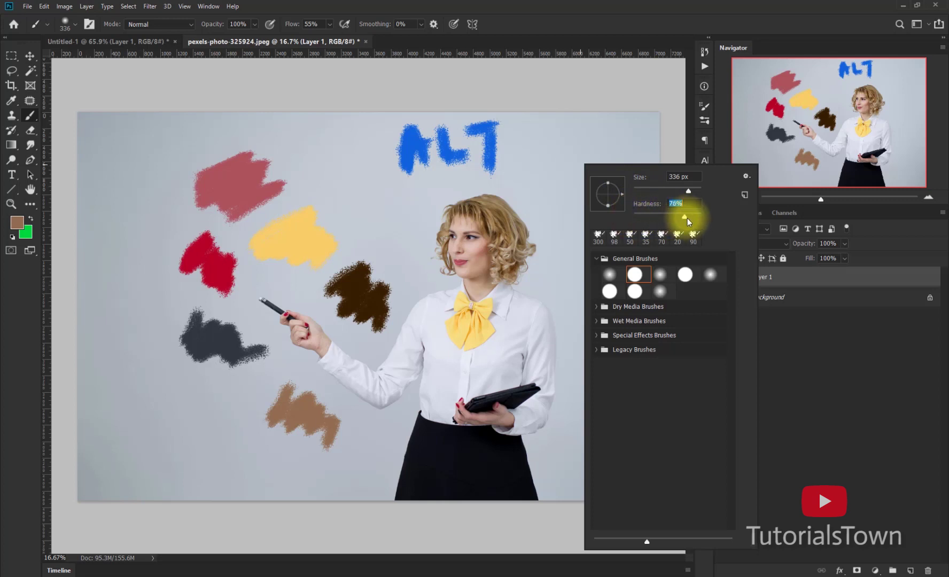
key("Return")
mouse_move(357, 144)
left_mouse_down()
mouse_move(345, 187)
mouse_move(396, 183)
mouse_move(390, 221)
mouse_move(400, 252)
left_mouse_up()
mouse_move(561, 137)
left_mouse_down()
mouse_move(558, 178)
mouse_move(593, 187)
left_mouse_up()
left_click_drag(550, 227, 596, 243)
Stamp several brown dabs, some overlapping, on the background beside the woman's shoulder and arm holding the tablet.
left_click_drag(561, 278, 564, 307)
left_click(608, 297)
left_click(585, 337)
left_click(577, 357)
left_click(603, 355)
Set the brush hardness to 54% and paint a long brown zigzag down the photo's left side.
right_click(527, 206, "alt")
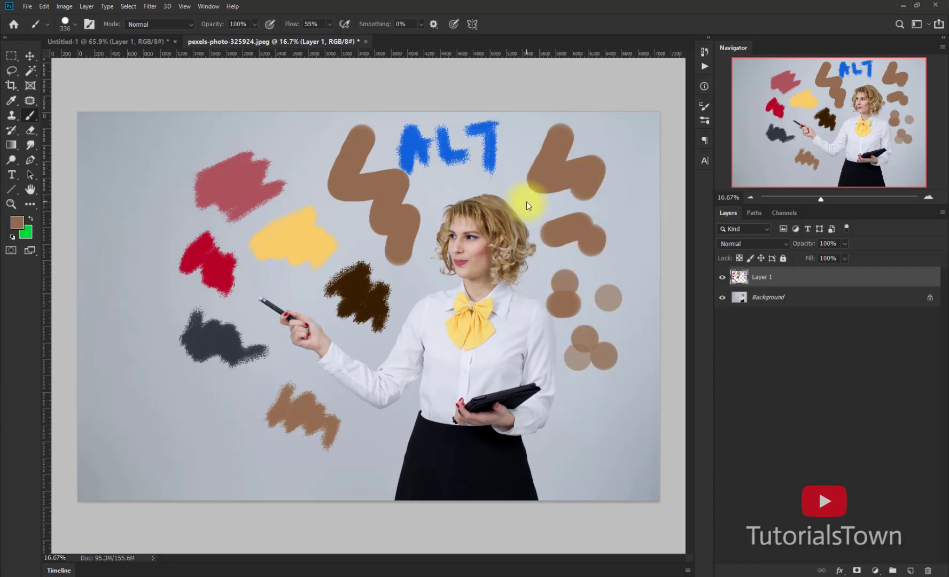
right_click(526, 202)
left_click_drag(648, 245, 619, 245)
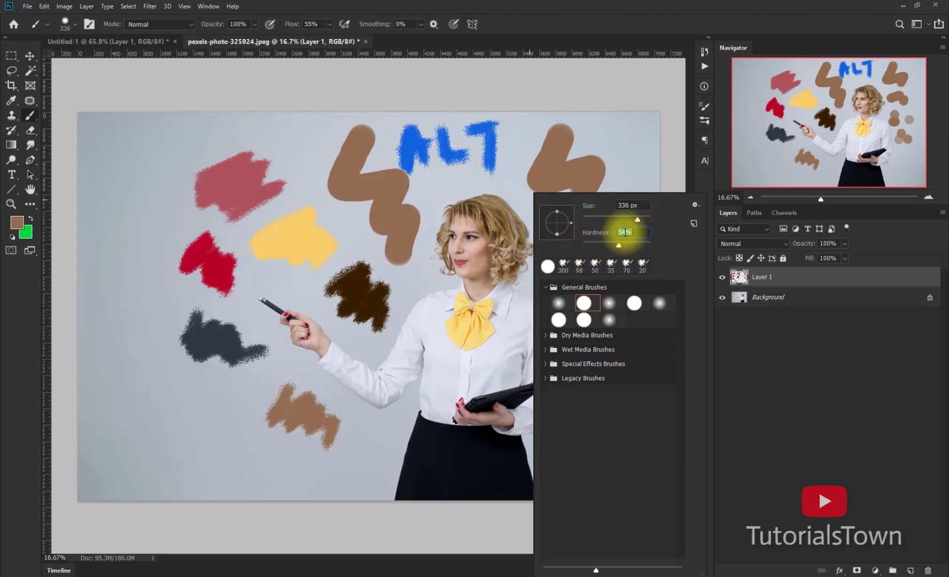
mouse_move(106, 169)
left_mouse_down()
mouse_move(170, 138)
mouse_move(148, 235)
mouse_move(157, 316)
left_mouse_up()
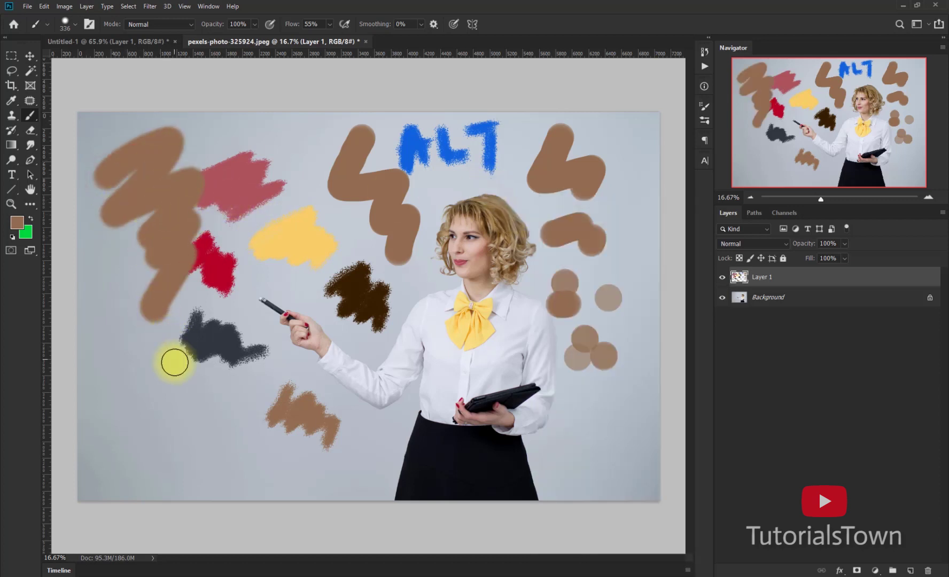
Switch to the Untitled-1 document and paint a brown zigzag with the 130 px brush at 54% hardness.
left_click(140, 41)
mouse_move(250, 220)
left_mouse_down()
mouse_move(272, 184)
mouse_move(236, 254)
mouse_move(275, 272)
mouse_move(331, 256)
mouse_move(341, 310)
left_mouse_up()
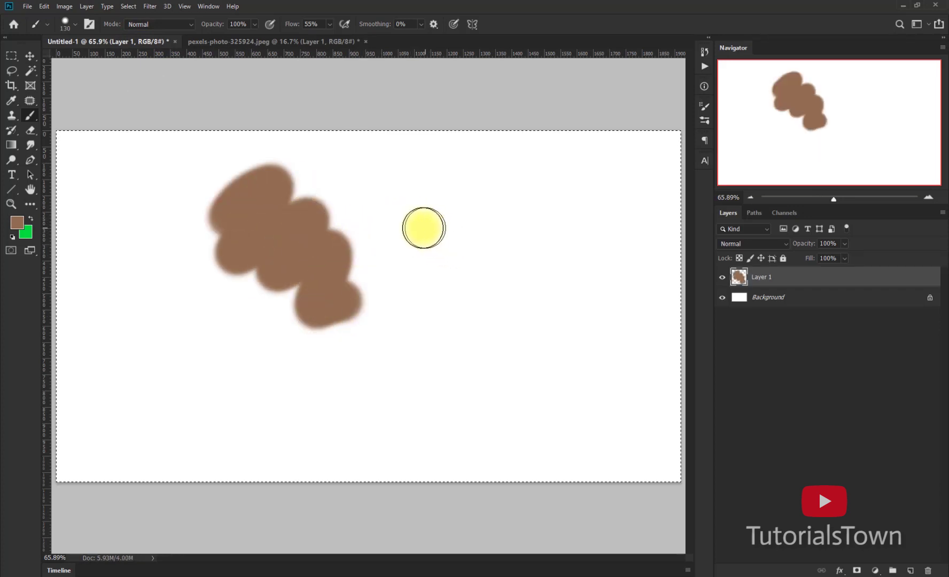
Raise the brush hardness and paint a second brown zigzag to the right of the first.
right_click(508, 197)
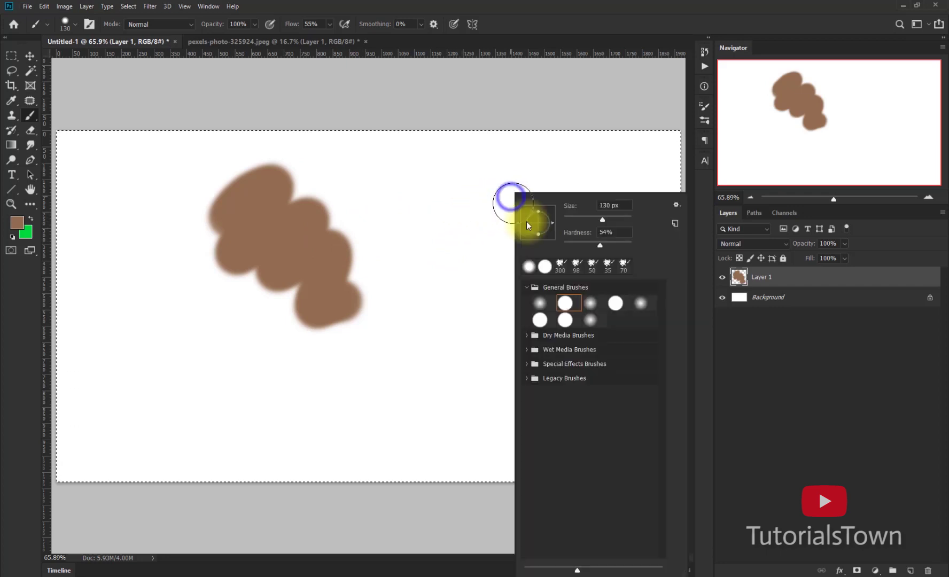
left_click(369, 170)
mouse_move(374, 160)
left_mouse_down()
mouse_move(382, 212)
mouse_move(425, 224)
mouse_move(461, 264)
left_mouse_up()
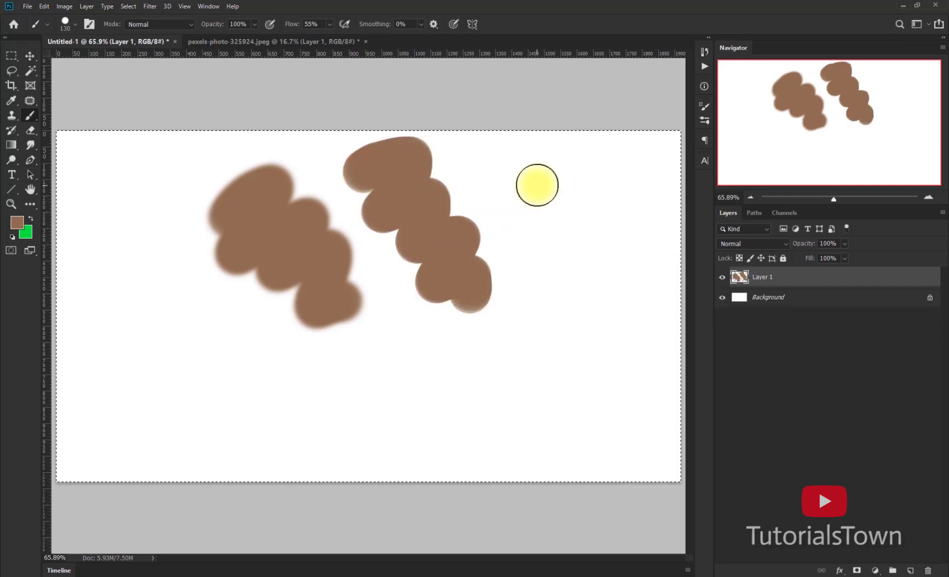
Set the brush hardness to 0% and paint a soft-edged brown zigzag to the left of the first.
right_click(571, 184)
left_click_drag(662, 233, 620, 234)
left_click(132, 276)
mouse_move(140, 267)
left_mouse_down()
mouse_move(144, 325)
mouse_move(199, 309)
mouse_move(225, 337)
mouse_move(233, 373)
mouse_move(235, 401)
left_mouse_up()
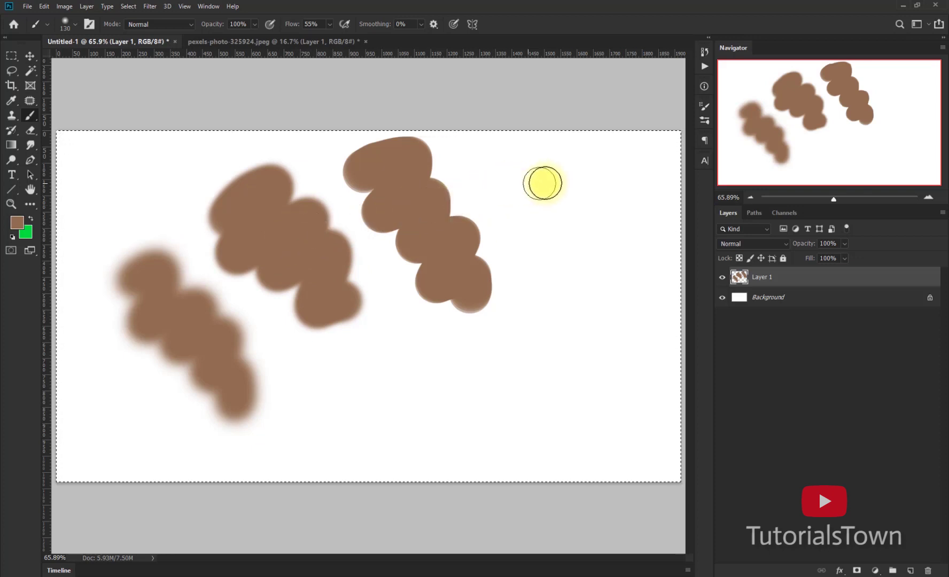
Select the recent 300 px charcoal brush and stamp a few speckled dabs to the right of the zigzags.
right_click(569, 176)
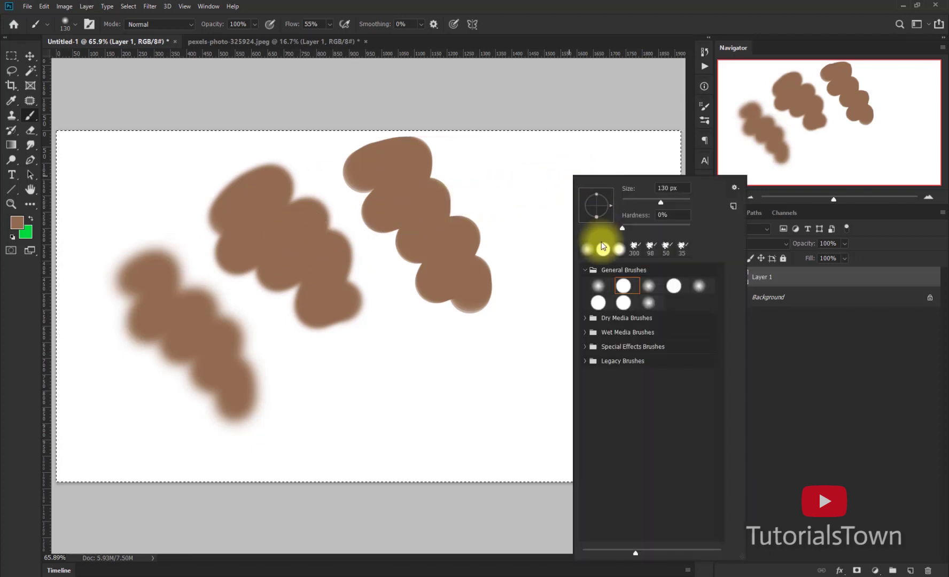
left_click(633, 249)
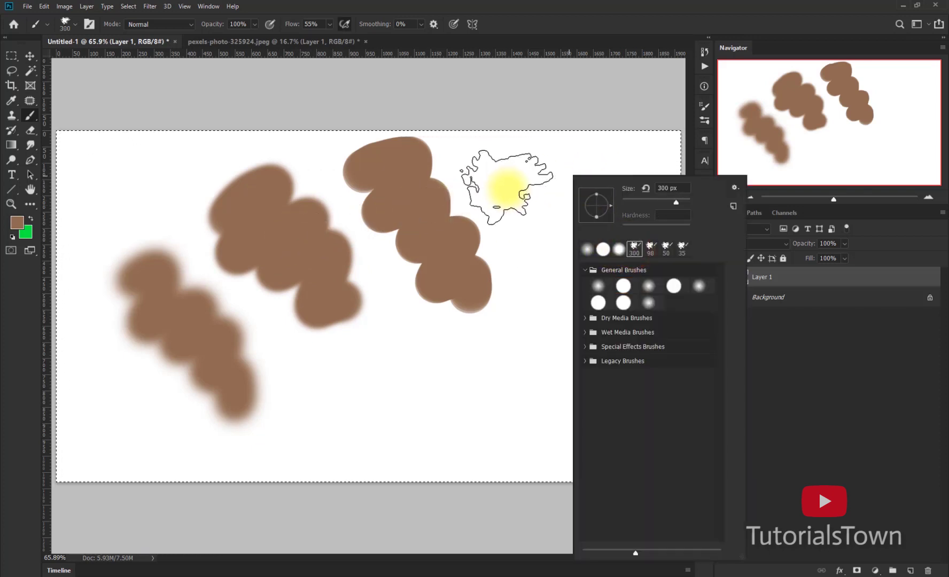
left_click(507, 188)
left_click(527, 186)
left_click(531, 196)
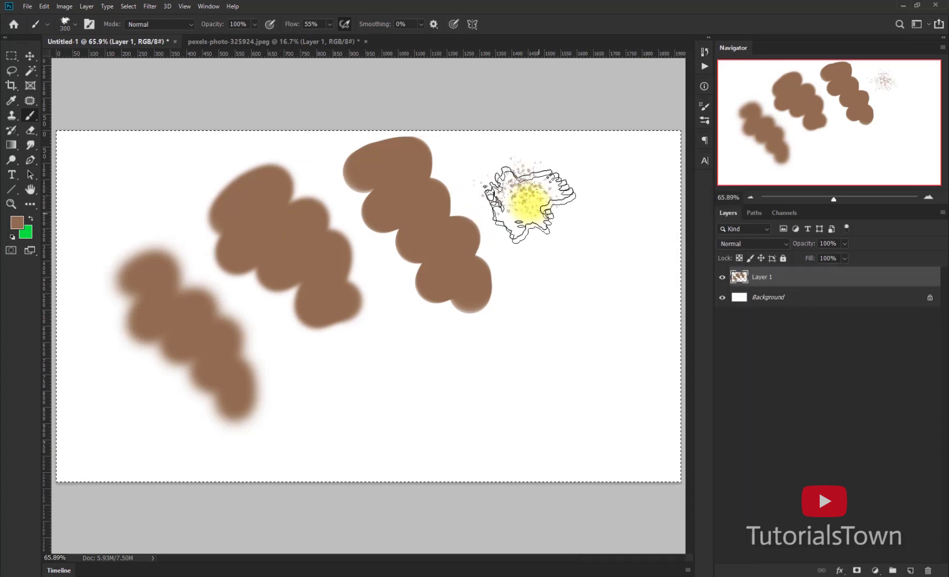
Stamp one large hard round dab below the zigzags and clear all paint from the layer.
right_click(558, 195)
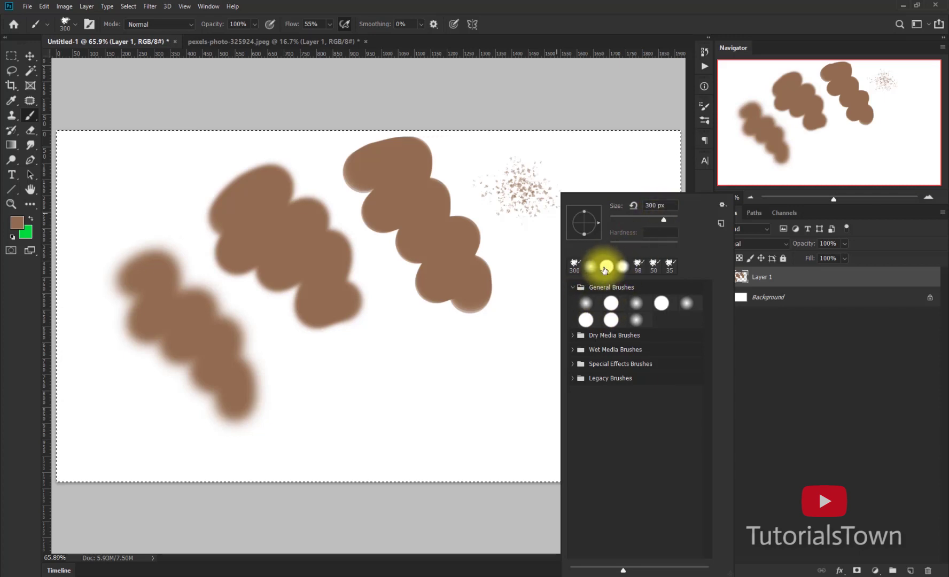
left_click(610, 303)
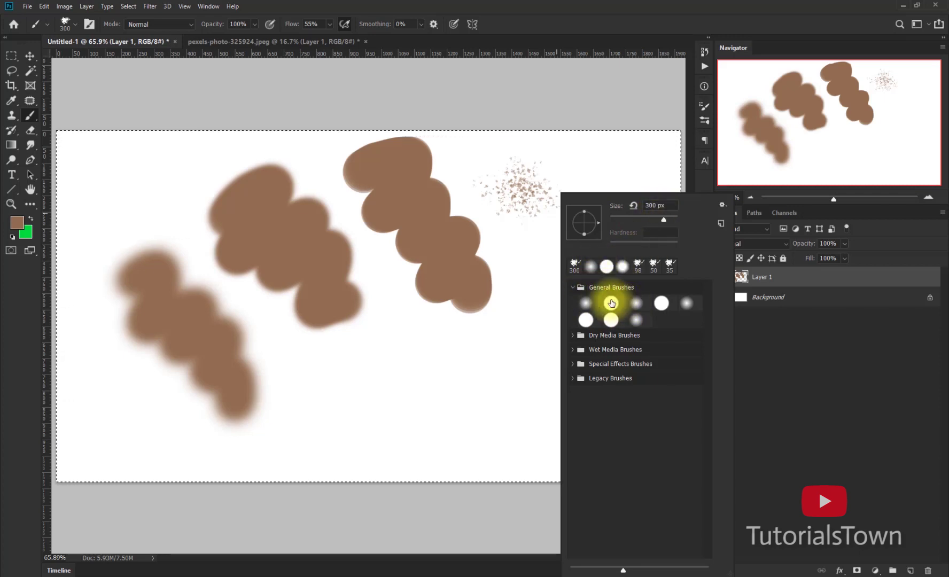
left_click(441, 368)
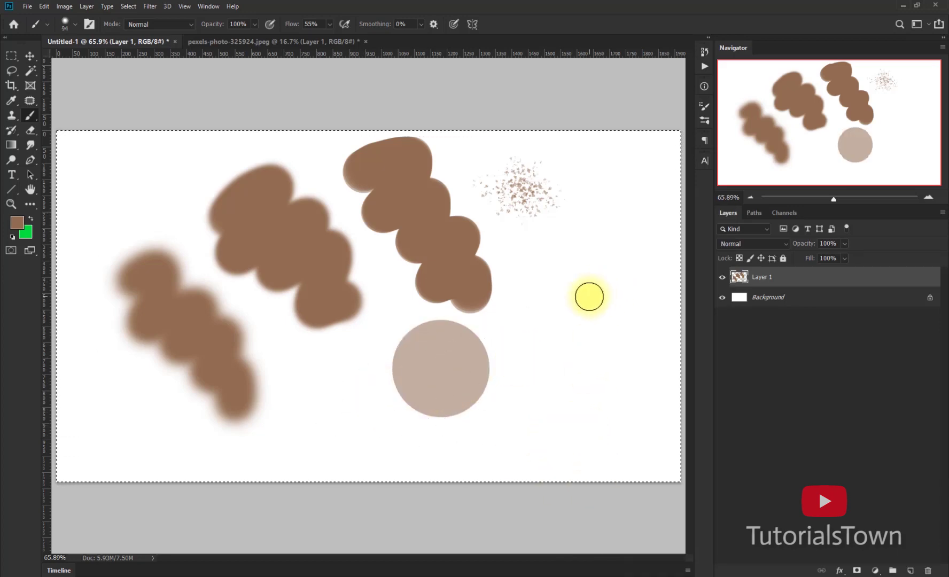
key("Delete")
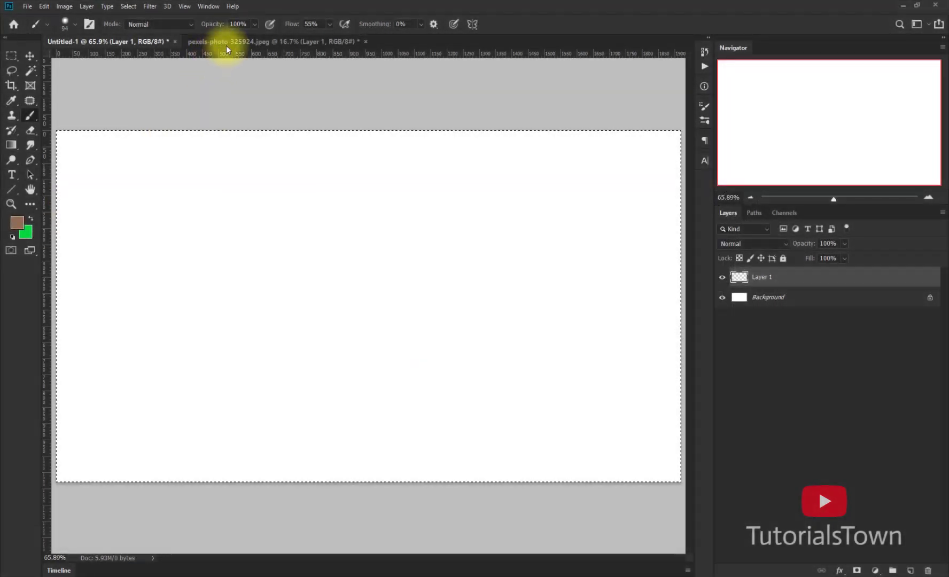
Switch to the pexels-photo-325924.jpeg document and replace its painted layer with a new empty one.
left_click(242, 42)
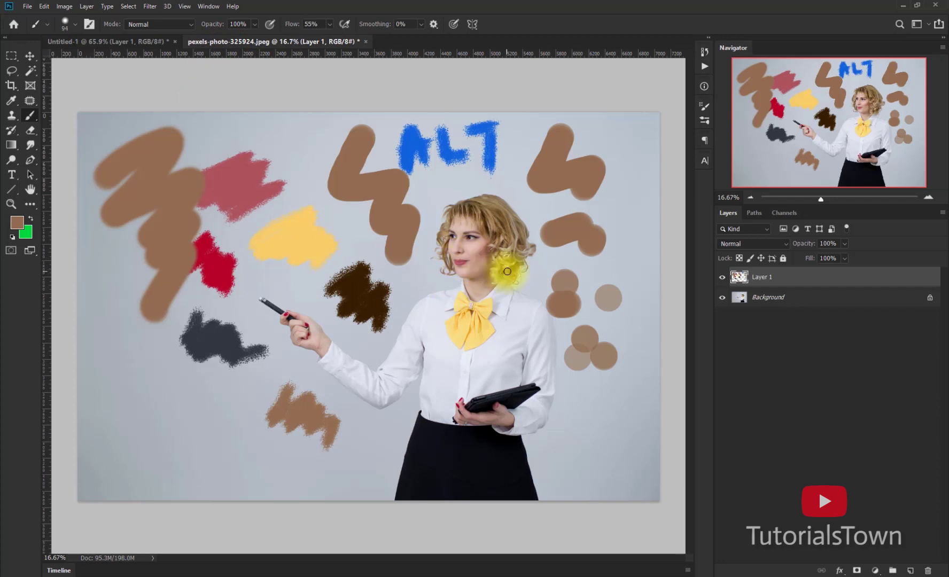
key("Delete")
left_click(911, 570)
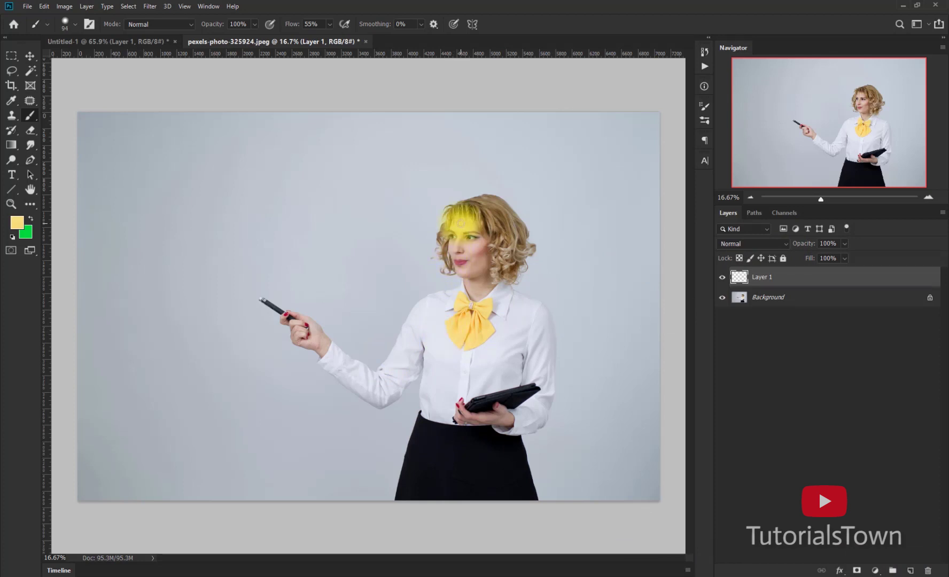
Paint yellow over the woman's head with a 298 px brush at 100% opacity and undo the paint.
mouse_move(453, 218)
left_mouse_down()
mouse_move(448, 252)
mouse_move(515, 253)
mouse_move(507, 273)
mouse_move(464, 302)
mouse_move(480, 237)
mouse_move(481, 249)
mouse_move(471, 240)
mouse_move(501, 223)
left_mouse_up()
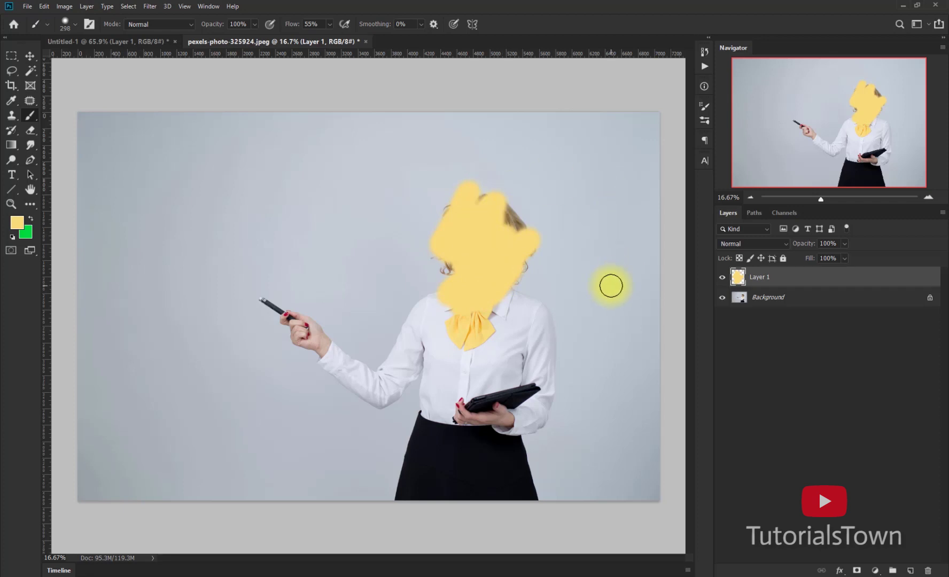
key("ctrl+z")
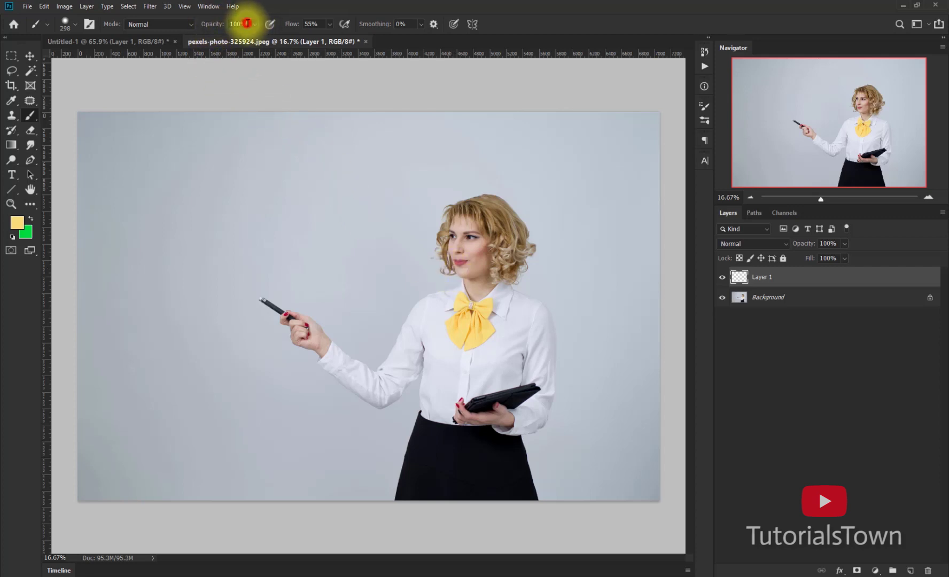
Try brush opacities of 28% and 19%, undo the test stroke over the face, and set the opacity to 23%.
left_click(236, 25)
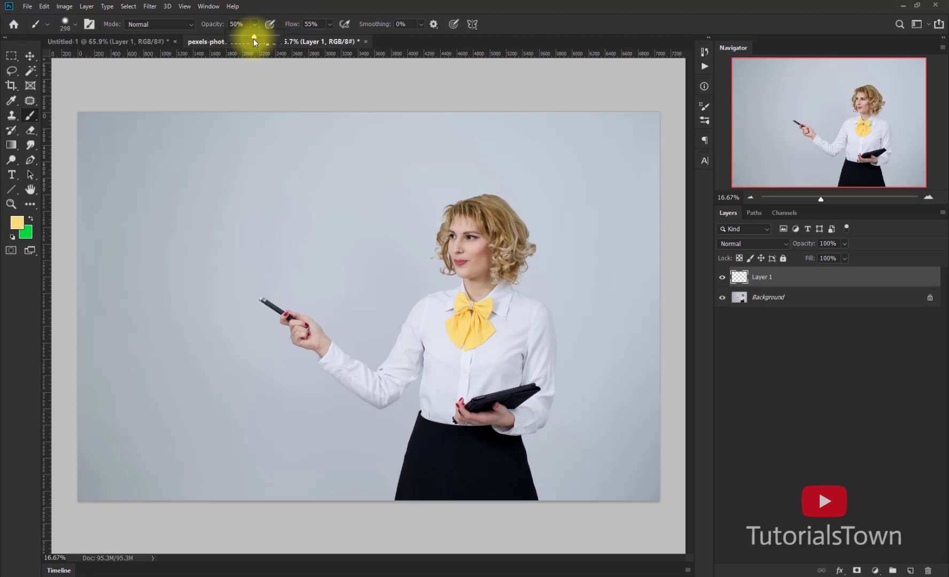
left_click_drag(246, 35, 245, 36)
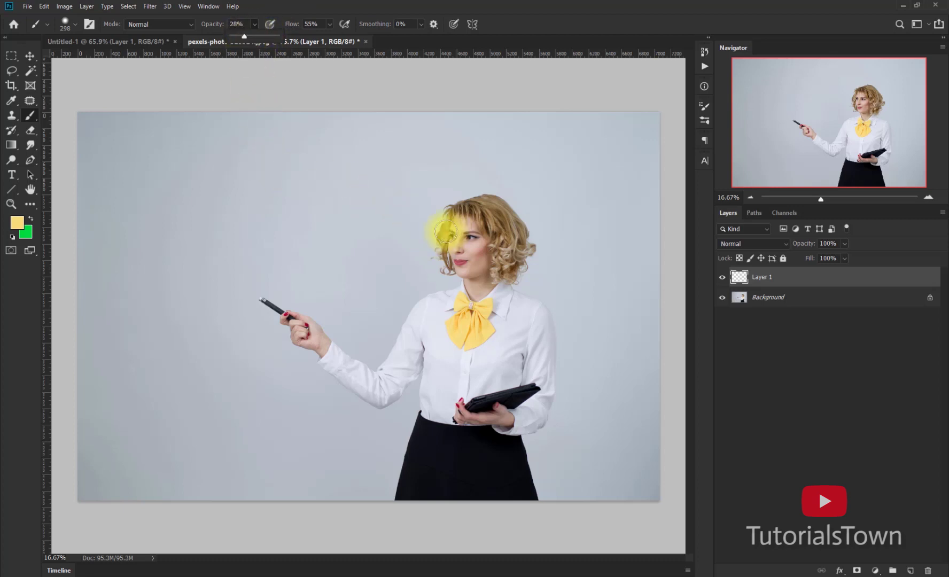
left_click(277, 4)
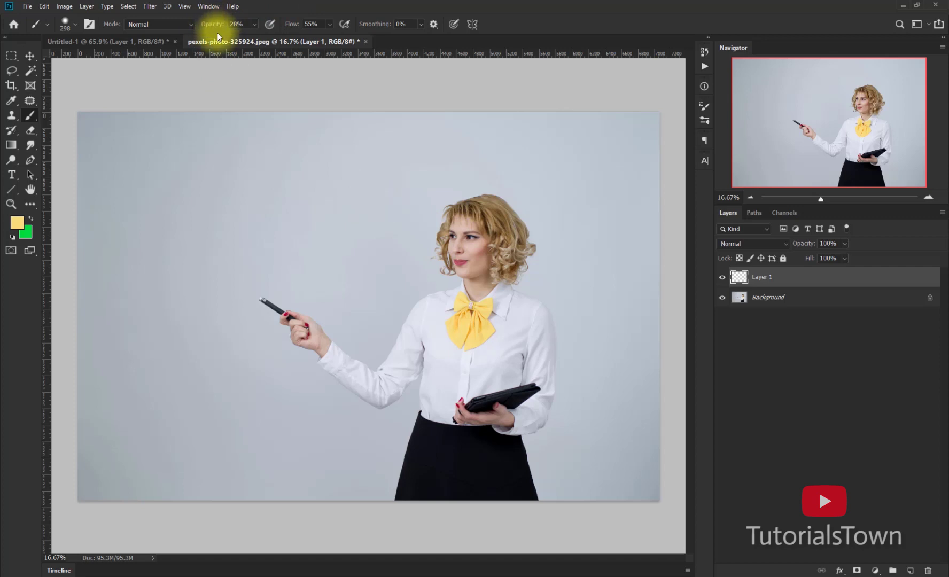
mouse_move(213, 28)
left_mouse_down()
mouse_move(193, 27)
mouse_move(229, 27)
mouse_move(206, 26)
left_mouse_up()
left_click_drag(437, 241, 468, 235)
key("ctrl+z")
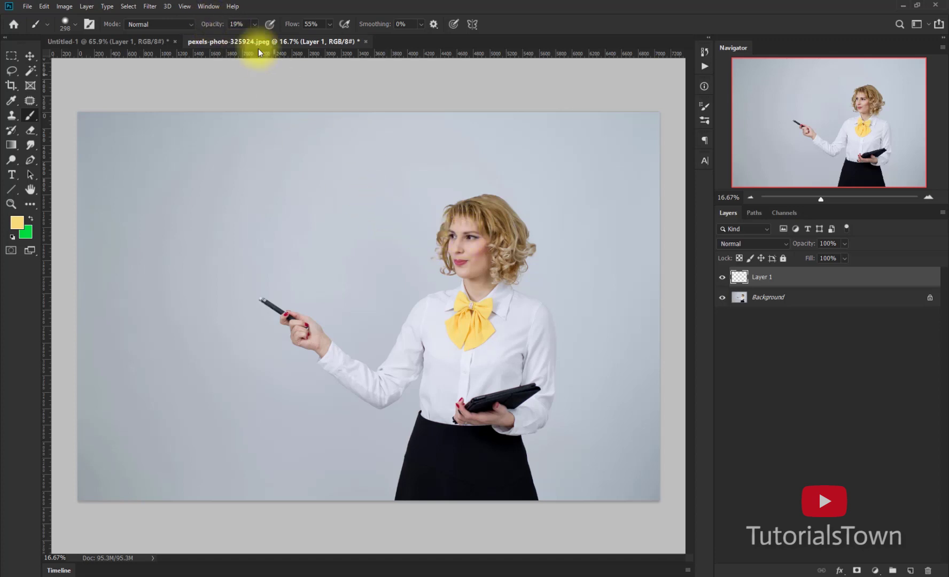
left_click_drag(203, 25, 215, 26)
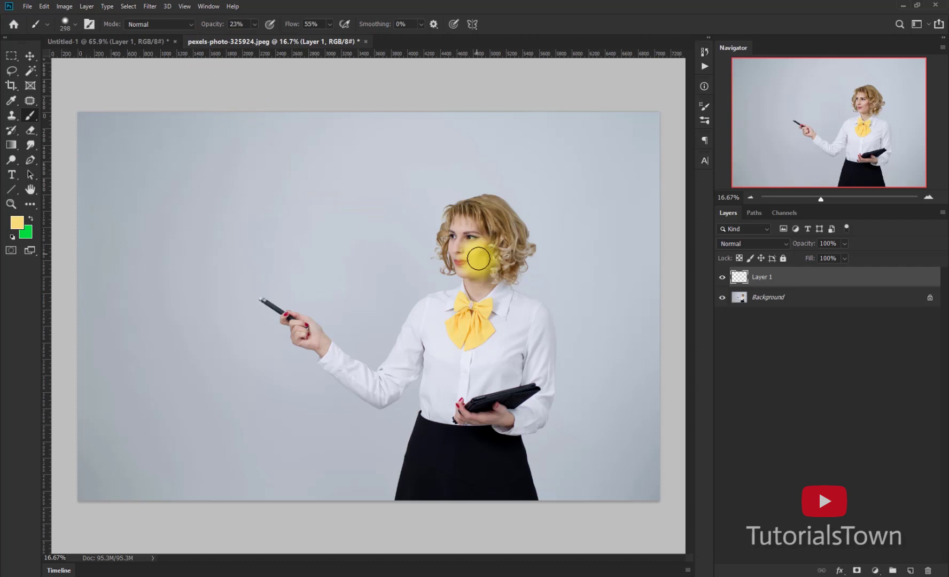
Open the On-Screen Keyboard, change the brush opacity to 30% and 65% with number shortcuts, and close the keyboard.
key("super")
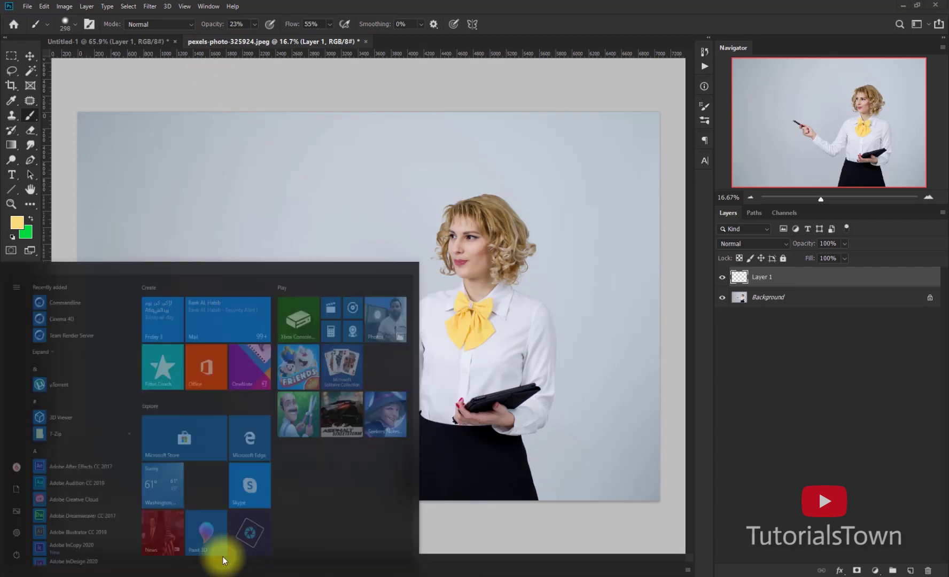
type("on")
left_click(140, 315)
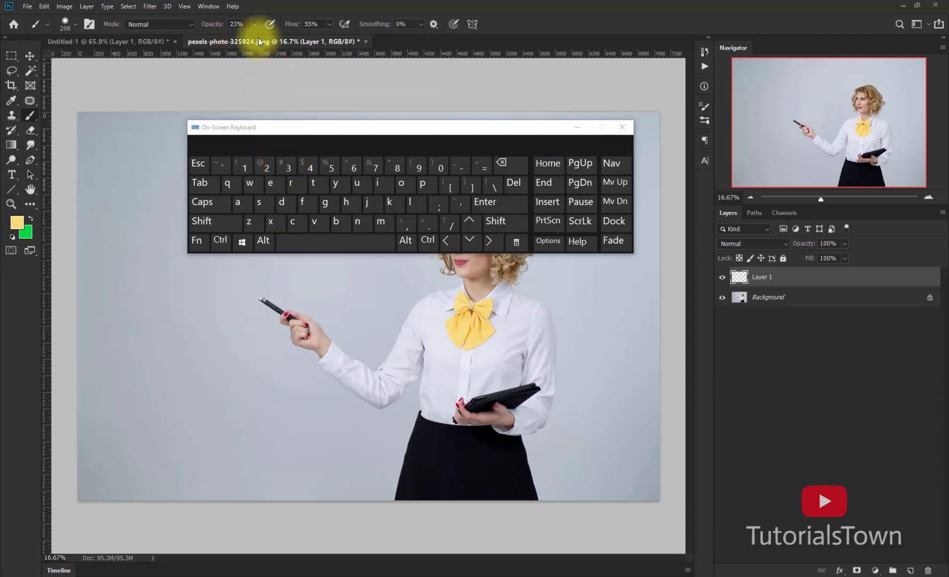
left_click(288, 171)
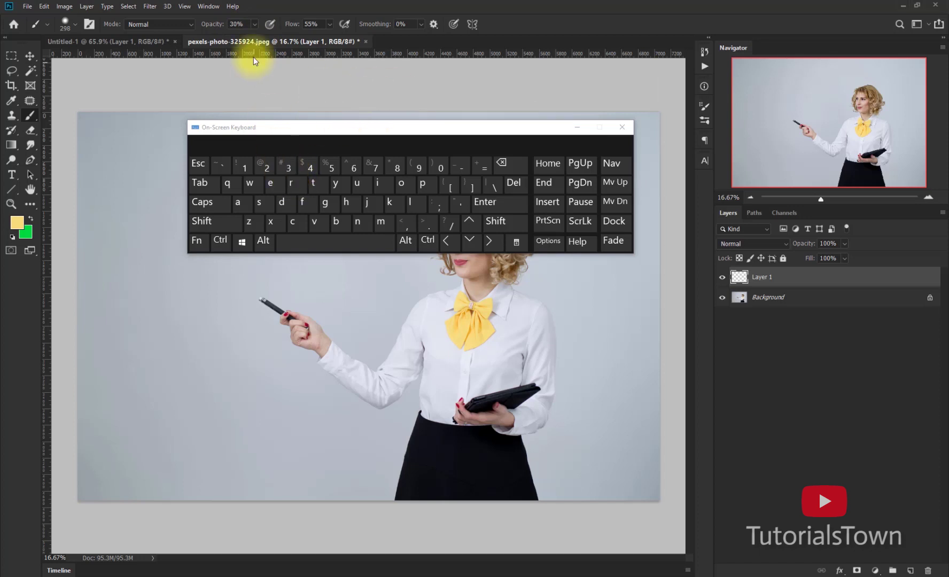
left_click(329, 171)
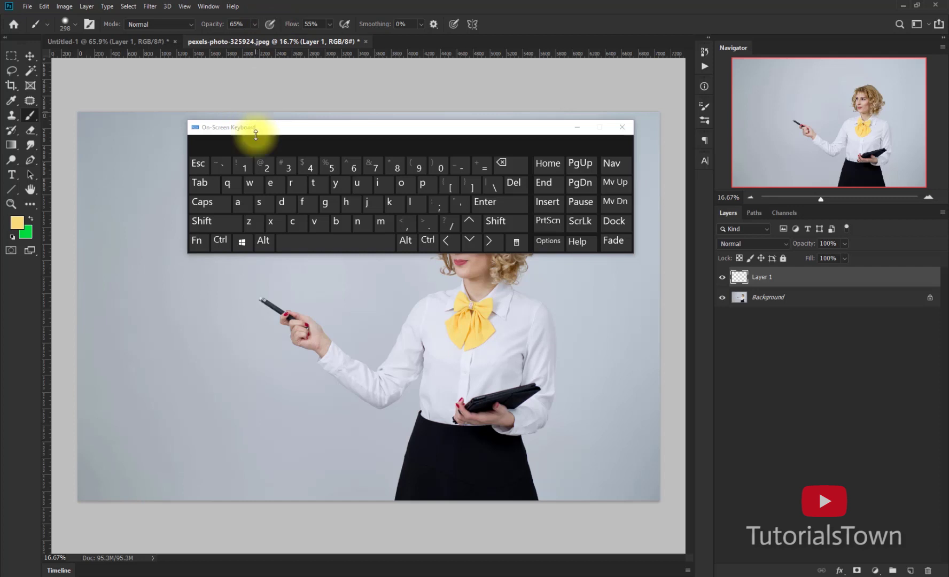
left_click(621, 127)
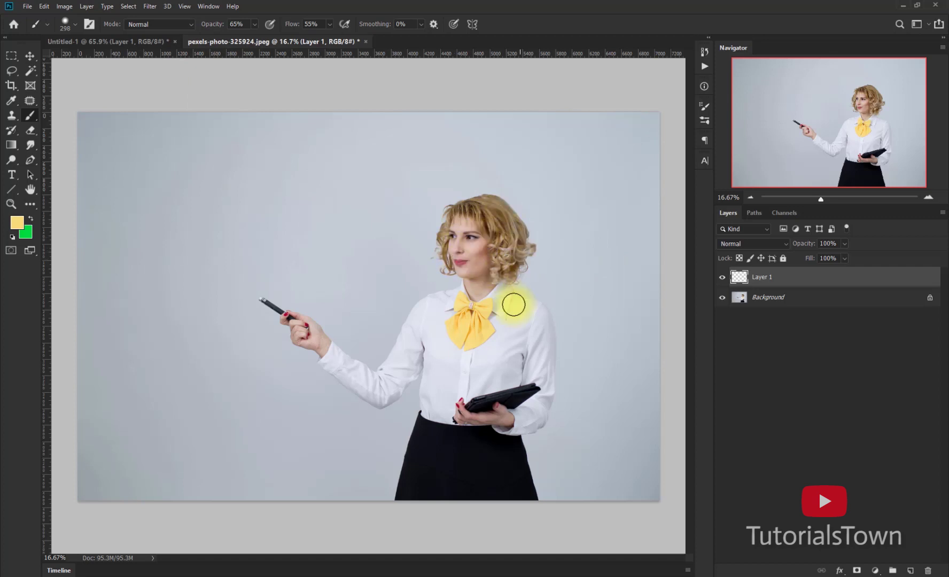
Paint over the woman's head at 65% opacity with pink sampled from her lips and delete the painted layer.
left_click(461, 262, "alt")
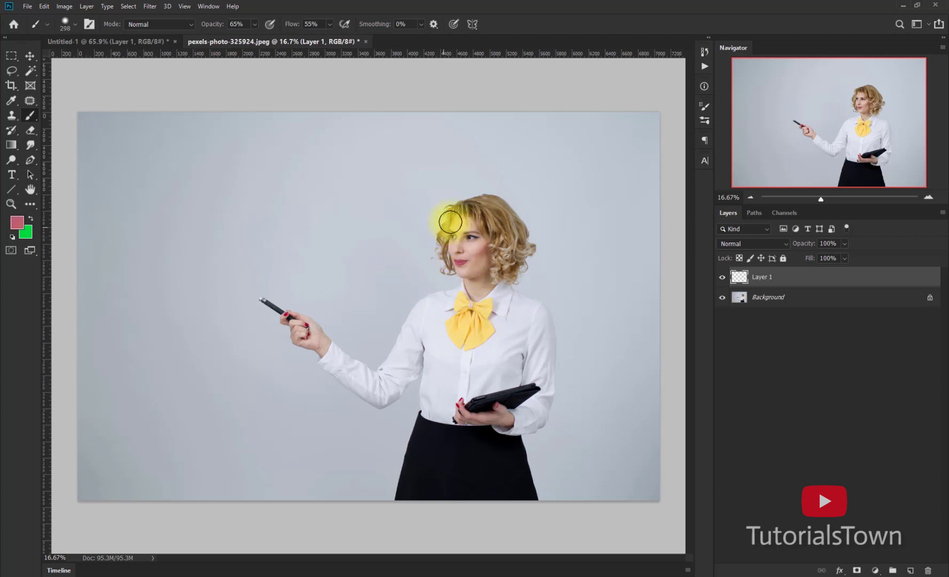
mouse_move(462, 204)
left_mouse_down()
mouse_move(437, 234)
mouse_move(496, 197)
mouse_move(430, 265)
mouse_move(487, 227)
mouse_move(450, 271)
mouse_move(507, 235)
mouse_move(462, 279)
mouse_move(461, 254)
left_mouse_up()
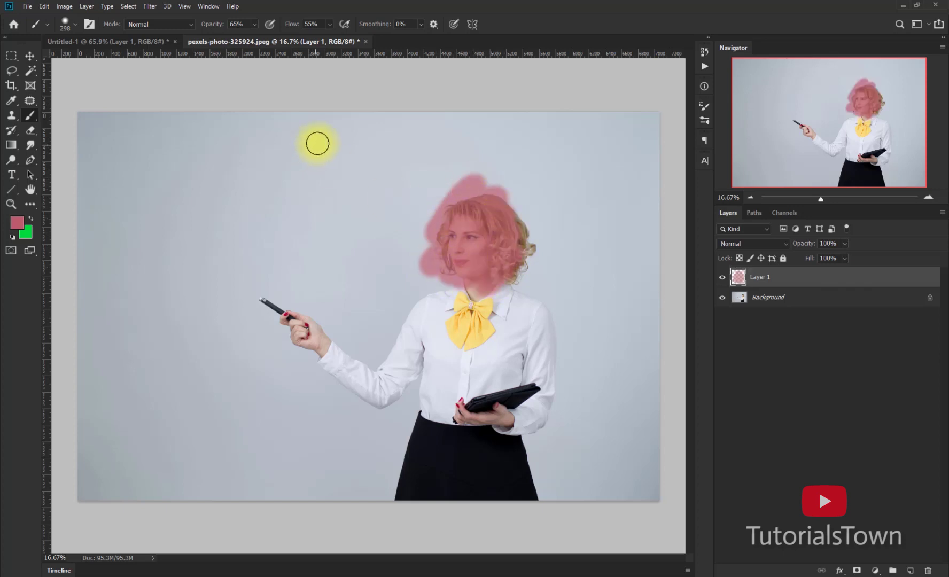
mouse_move(475, 212)
left_mouse_down()
mouse_move(436, 235)
mouse_move(478, 204)
mouse_move(451, 237)
mouse_move(480, 293)
mouse_move(503, 282)
left_mouse_up()
key("ctrl+z")
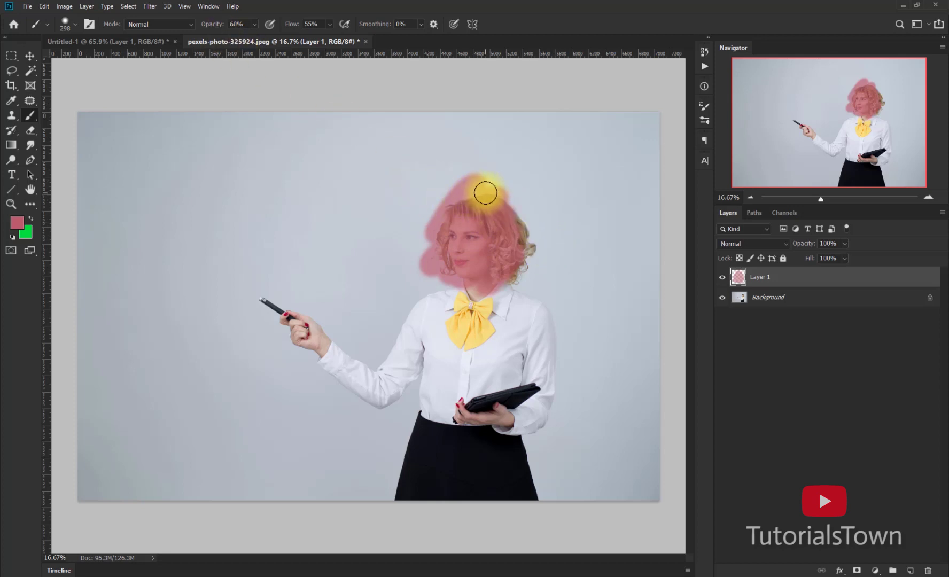
key("Delete")
Paint one continuous pink stroke over the head at 60% opacity on a new layer and delete that layer.
left_click(910, 571)
mouse_move(481, 199)
left_mouse_down()
mouse_move(439, 252)
mouse_move(510, 213)
mouse_move(445, 279)
mouse_move(525, 257)
mouse_move(486, 301)
mouse_move(474, 209)
mouse_move(453, 248)
mouse_move(474, 235)
mouse_move(480, 255)
mouse_move(466, 252)
mouse_move(479, 212)
mouse_move(471, 285)
left_mouse_up()
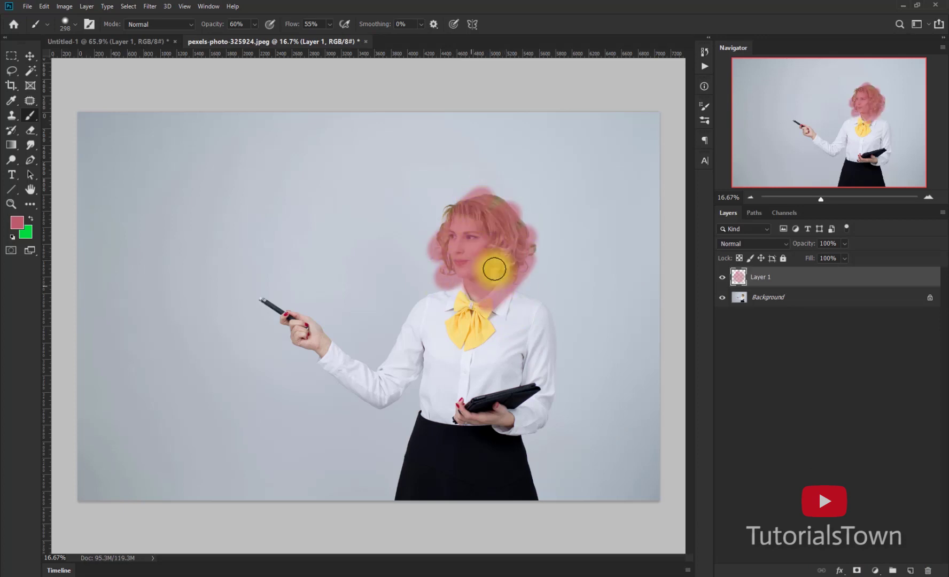
key("Delete")
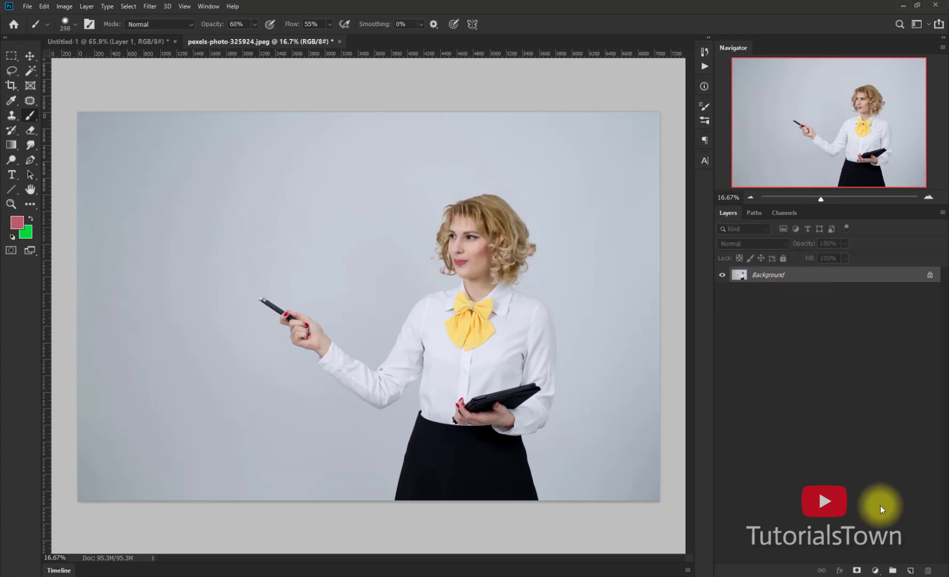
Build up overlapping pink strokes over the woman's head on a new layer and delete that layer.
left_click(910, 570)
mouse_move(471, 198)
left_mouse_down()
mouse_move(426, 262)
mouse_move(503, 210)
mouse_move(572, 207)
mouse_move(489, 260)
mouse_move(474, 278)
mouse_move(478, 303)
mouse_move(494, 299)
mouse_move(495, 276)
mouse_move(511, 262)
mouse_move(453, 258)
mouse_move(485, 217)
mouse_move(479, 202)
mouse_move(476, 240)
mouse_move(494, 200)
mouse_move(497, 215)
mouse_move(508, 206)
mouse_move(506, 238)
mouse_move(479, 234)
left_mouse_up()
mouse_move(465, 200)
left_mouse_down()
mouse_move(443, 242)
mouse_move(485, 203)
mouse_move(441, 266)
mouse_move(477, 271)
mouse_move(548, 234)
mouse_move(530, 268)
mouse_move(490, 243)
mouse_move(481, 213)
mouse_move(450, 253)
mouse_move(488, 220)
mouse_move(507, 242)
mouse_move(473, 225)
mouse_move(459, 241)
mouse_move(464, 217)
mouse_move(445, 238)
mouse_move(459, 263)
mouse_move(459, 252)
mouse_move(454, 281)
mouse_move(492, 270)
left_mouse_up()
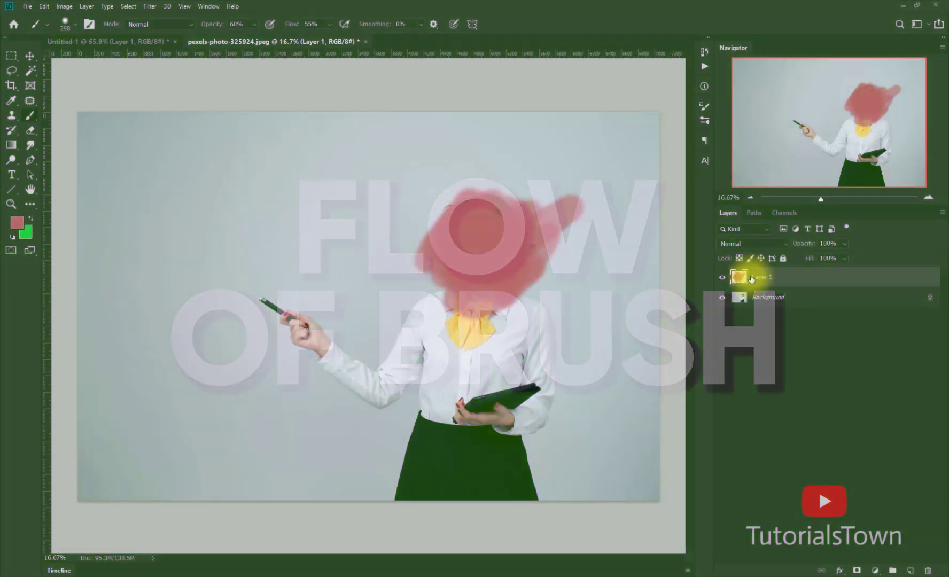
key("Delete")
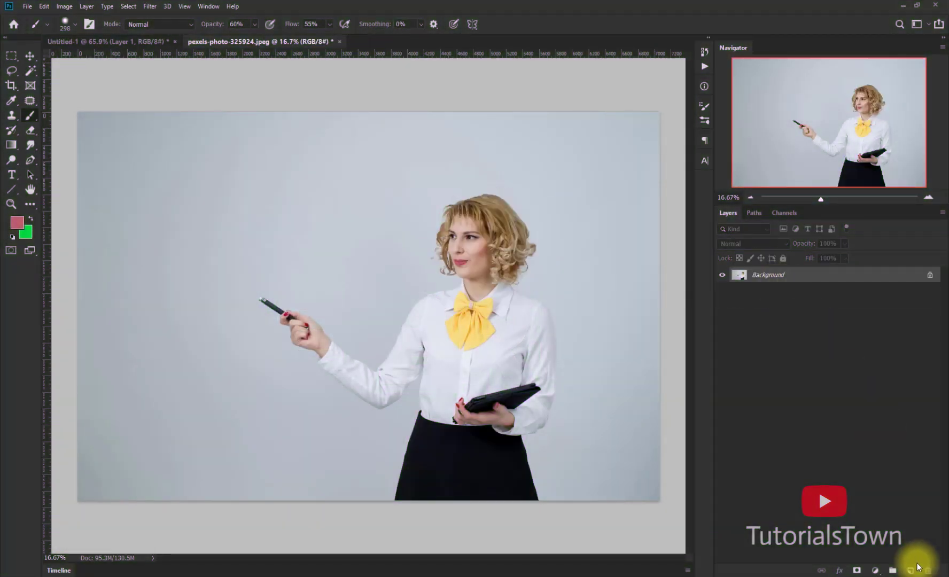
Add a new layer and paint a pink patch over the outstretched arm's shoulder and shirt side at 30% brush opacity.
left_click(910, 570)
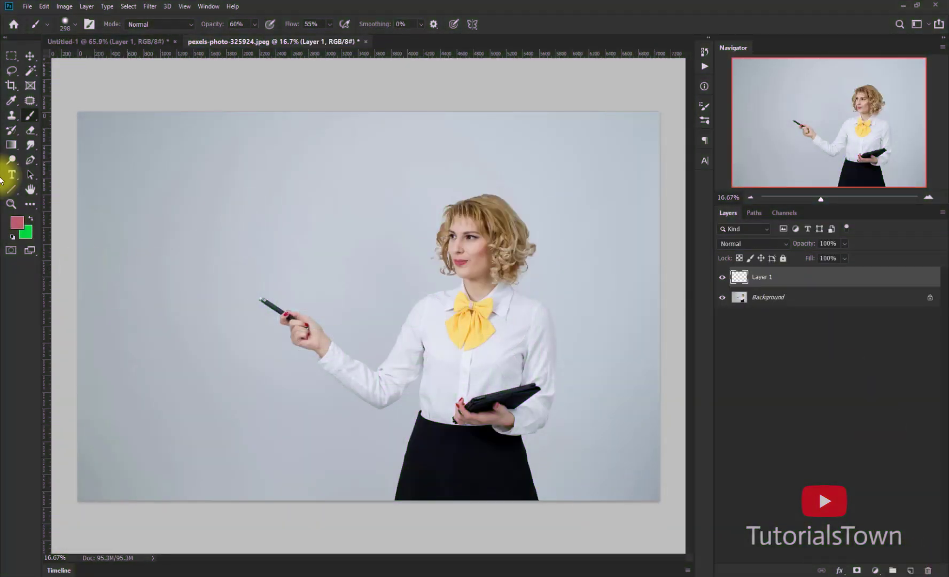
left_click(216, 29)
type("30")
key("Return")
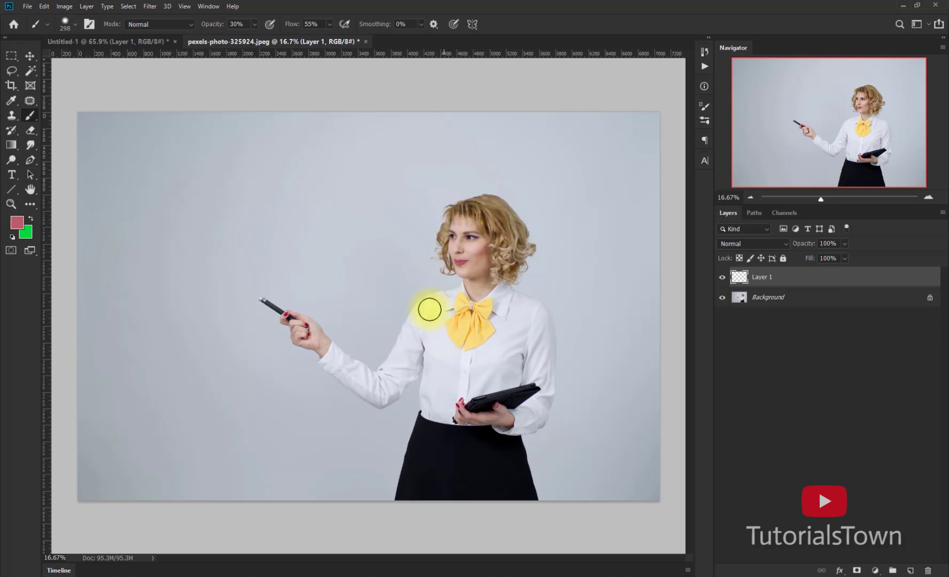
mouse_move(422, 286)
left_mouse_down()
mouse_move(390, 354)
mouse_move(430, 331)
mouse_move(422, 352)
mouse_move(434, 373)
mouse_move(415, 408)
mouse_move(398, 397)
mouse_move(394, 353)
mouse_move(406, 308)
mouse_move(388, 348)
mouse_move(434, 372)
mouse_move(419, 398)
mouse_move(436, 414)
mouse_move(425, 419)
mouse_move(419, 308)
mouse_move(406, 308)
mouse_move(413, 275)
left_mouse_up()
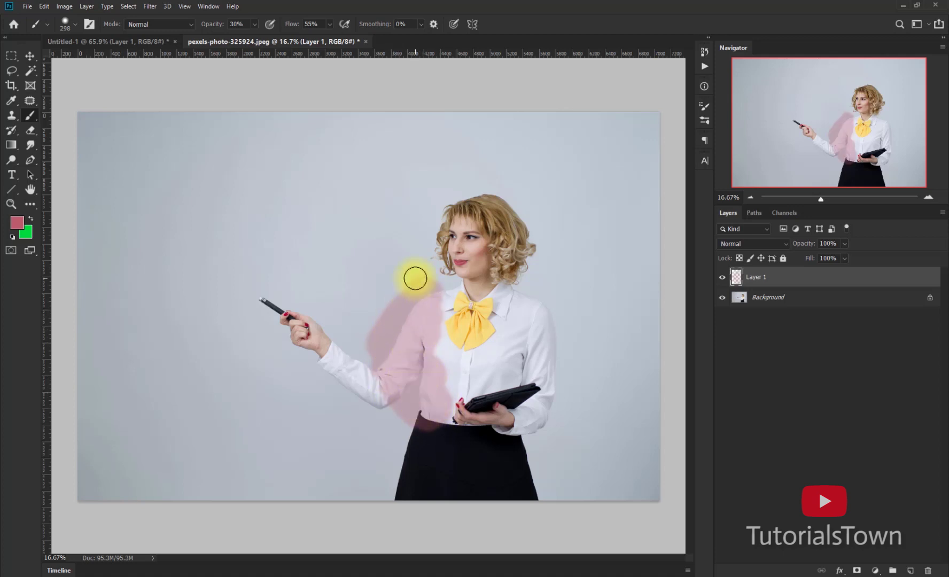
Set the brush opacity to 100% and the flow to 30%.
left_click_drag(212, 28, 318, 30)
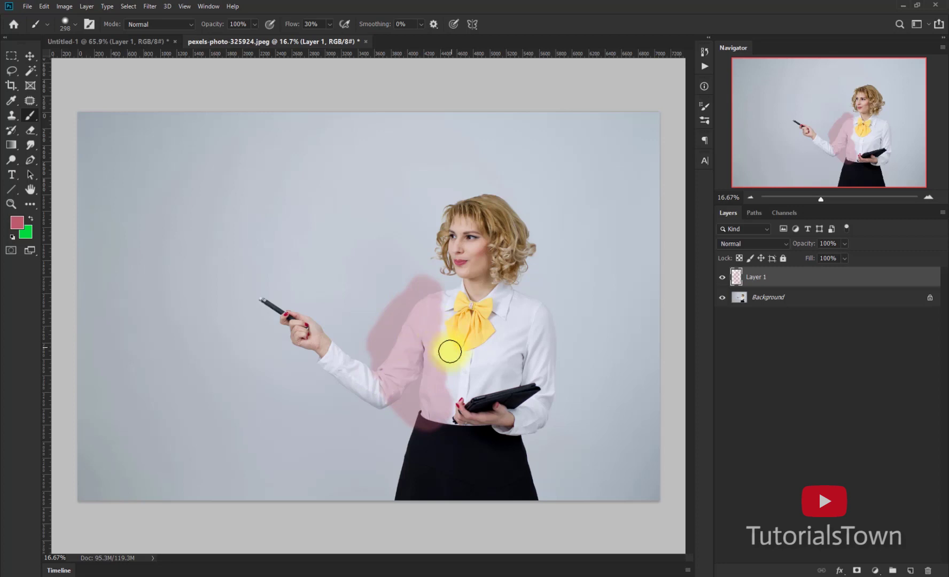
left_click(293, 25)
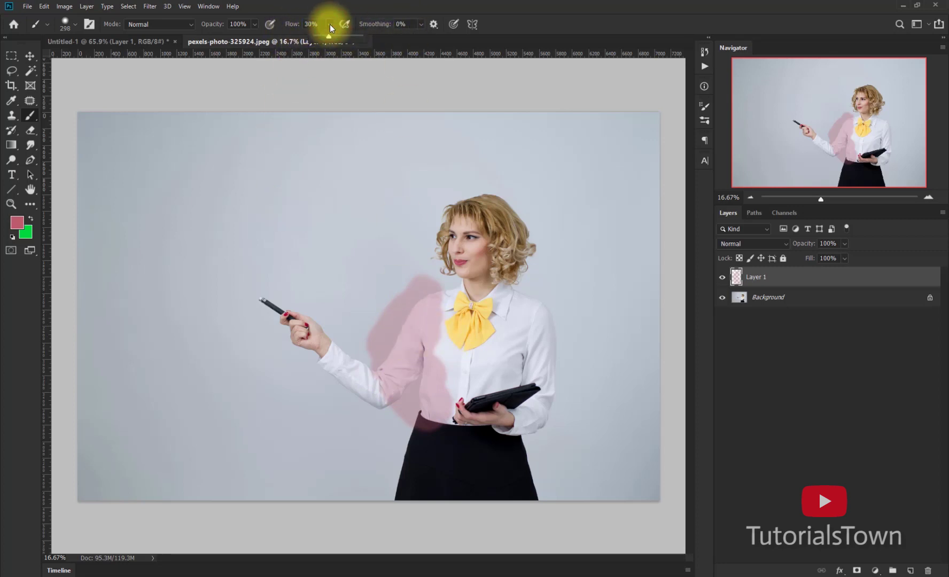
left_click(307, 24)
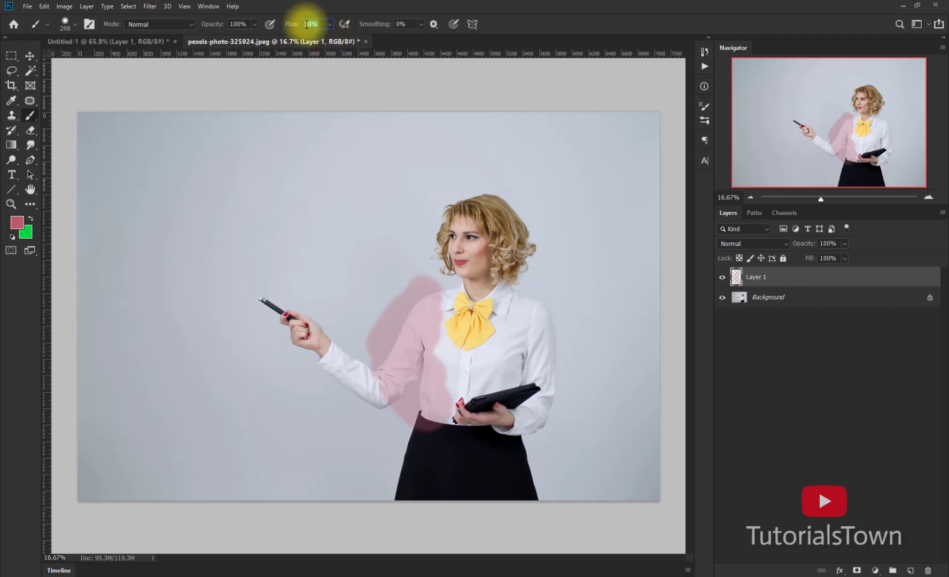
left_click_drag(306, 25, 293, 15)
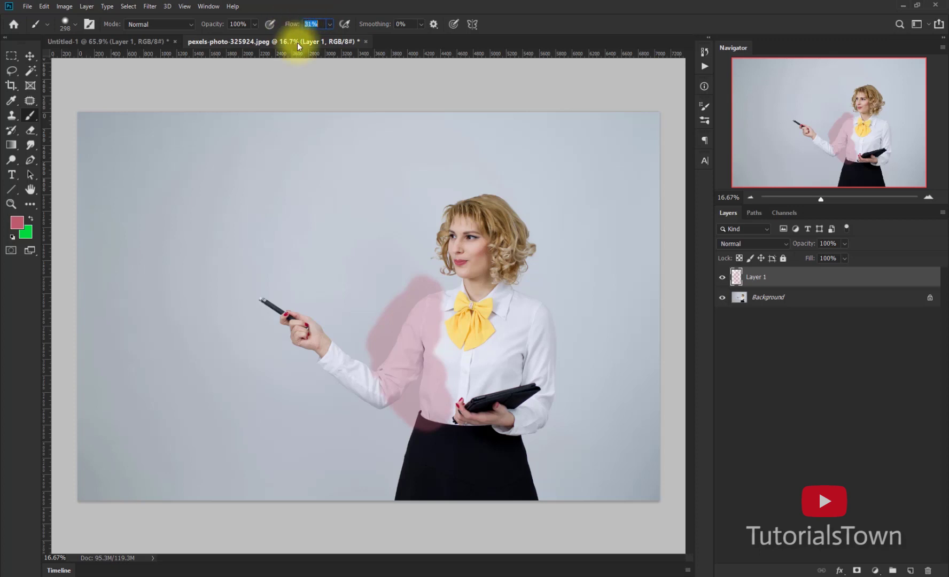
type("30")
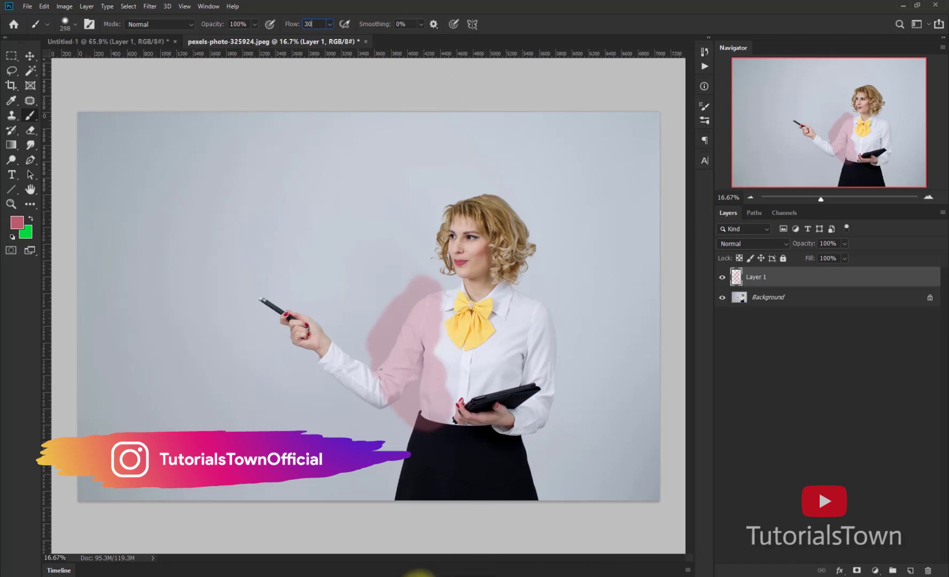
Open the On-Screen Keyboard and use Shift with number shortcuts to set the brush flow to 40% and then raise it further.
key("super")
type("on")
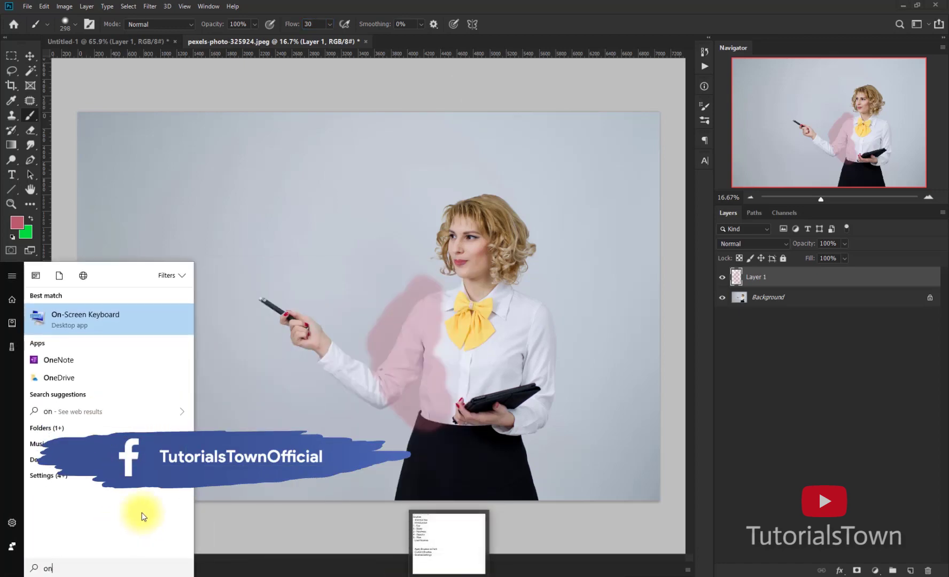
left_click(67, 321)
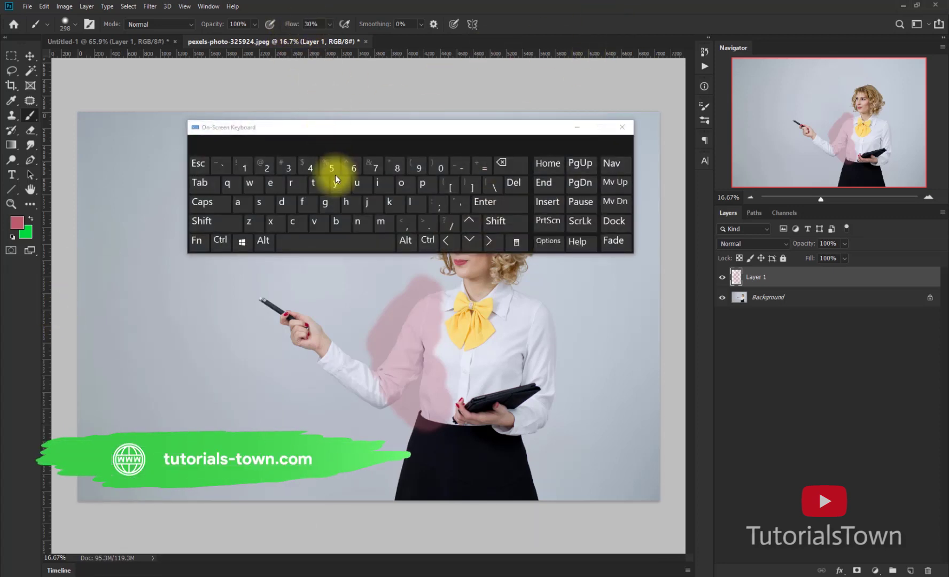
left_click_drag(212, 24, 539, 29)
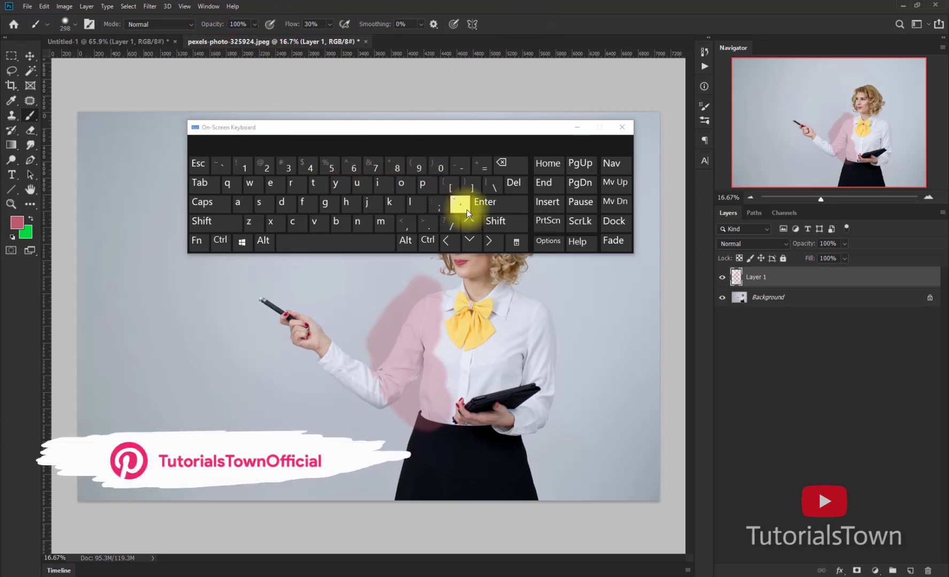
left_click(507, 221)
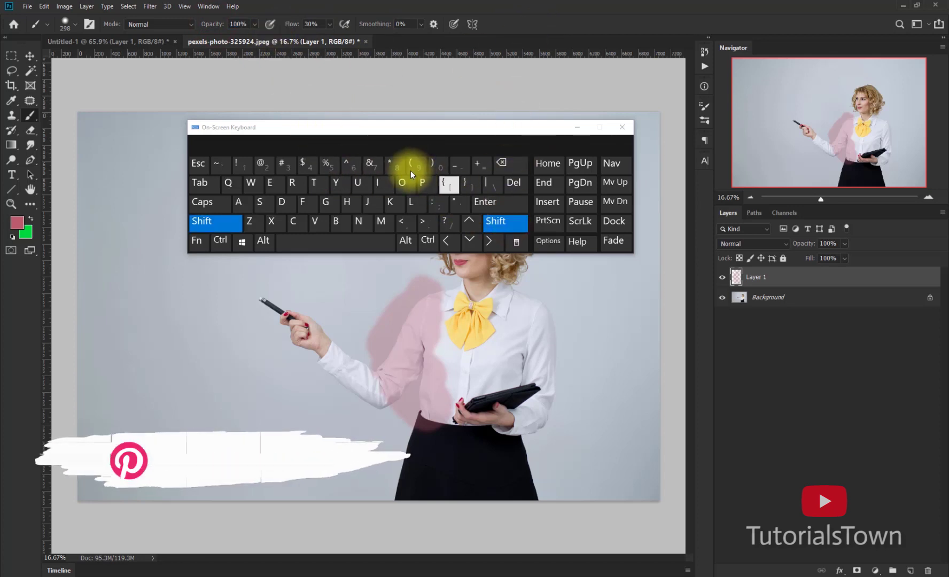
left_click(313, 169)
left_click(500, 223)
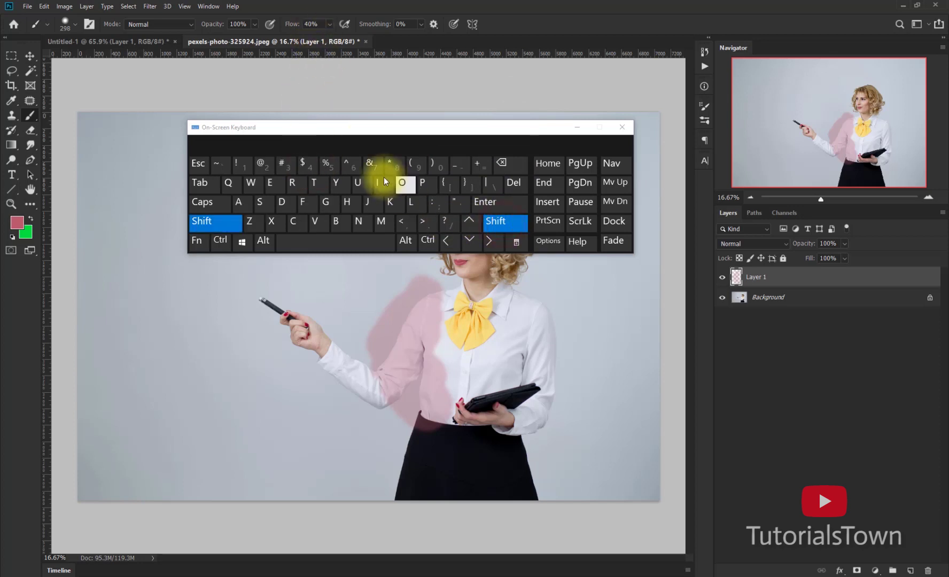
left_click(377, 165)
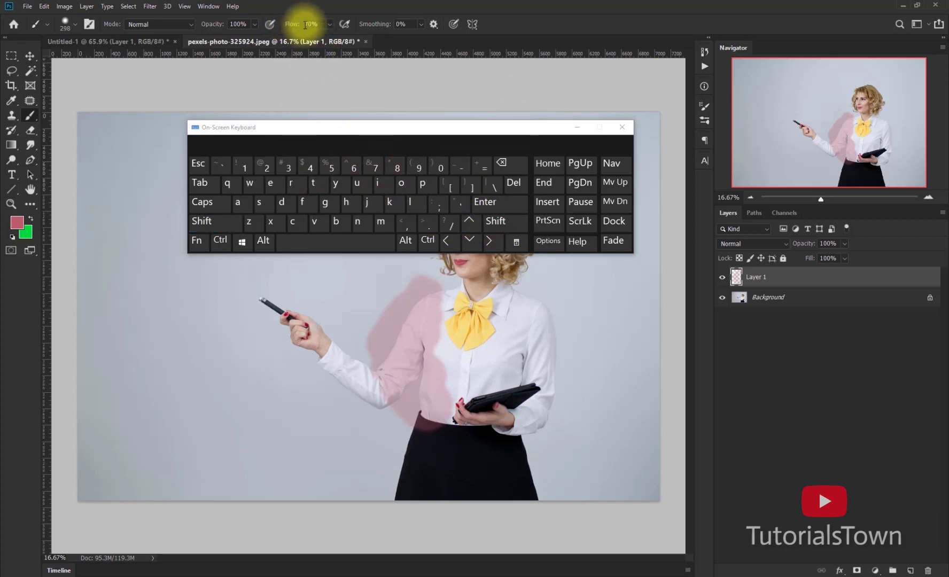
Close the On-Screen Keyboard, try a pink stroke over the tablet arm's shoulder at 30% flow, and undo it.
left_click(622, 127)
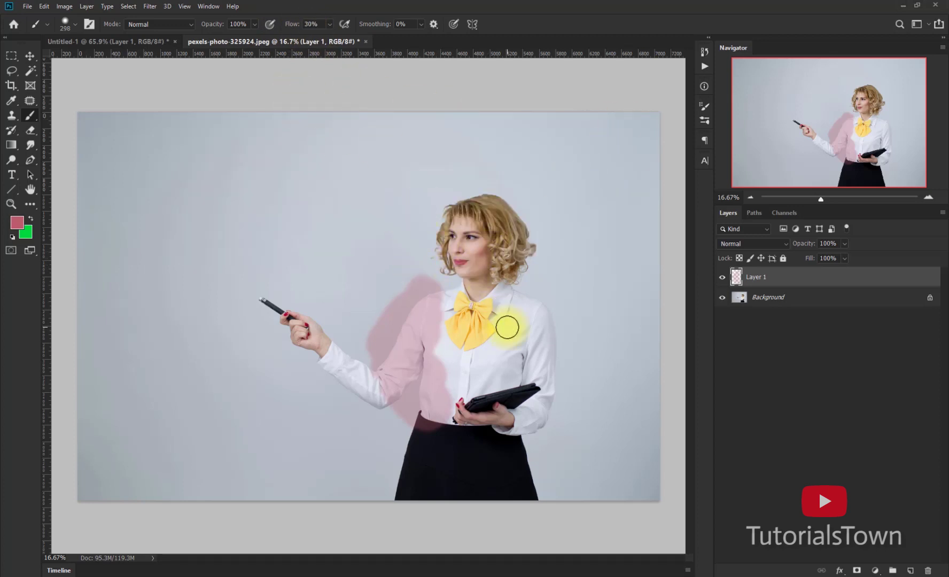
mouse_move(531, 277)
left_mouse_down()
mouse_move(514, 331)
mouse_move(557, 300)
mouse_move(536, 354)
left_mouse_up()
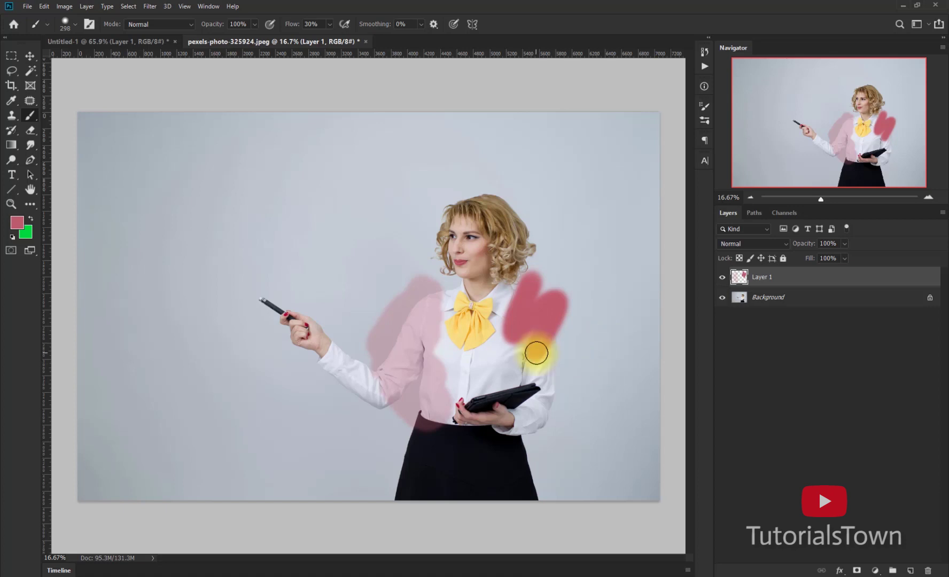
key("ctrl+z")
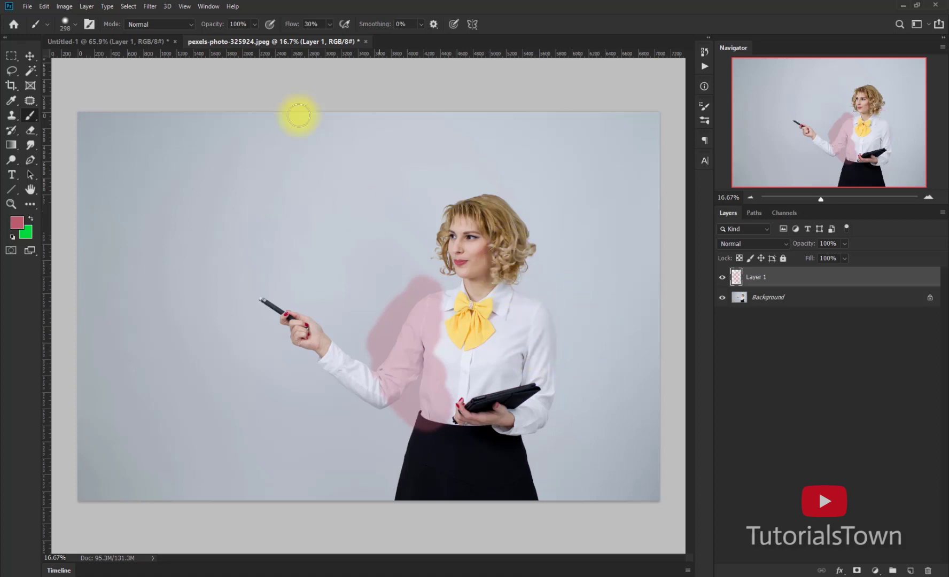
Paint pink strokes over the tablet arm with the brush flow set to 10%, and over the face at 1% flow.
left_click(290, 18)
type("10")
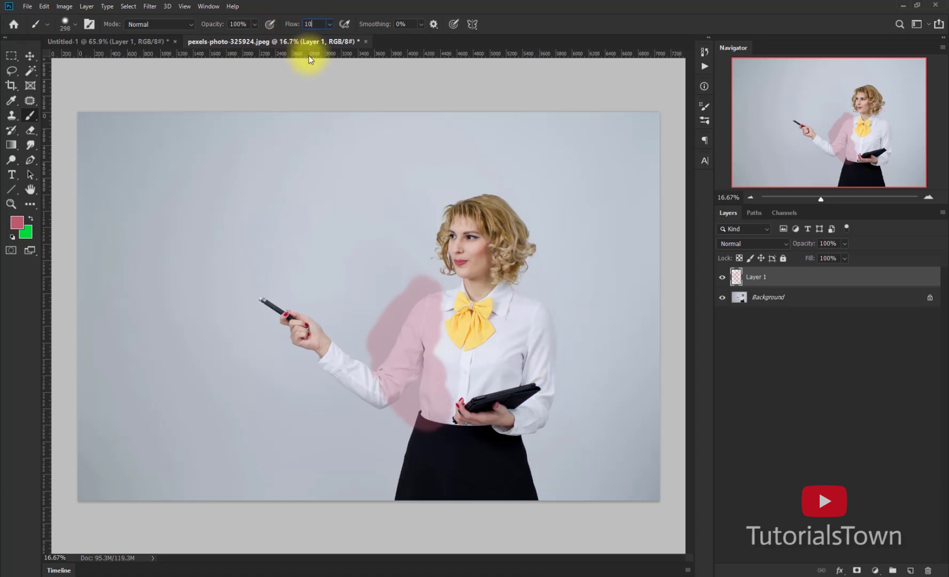
mouse_move(525, 288)
left_mouse_down()
mouse_move(512, 322)
mouse_move(555, 299)
mouse_move(528, 365)
mouse_move(570, 364)
mouse_move(493, 427)
mouse_move(558, 374)
mouse_move(502, 417)
mouse_move(536, 384)
mouse_move(521, 373)
mouse_move(535, 352)
mouse_move(502, 335)
mouse_move(523, 278)
mouse_move(458, 404)
left_mouse_up()
left_click_drag(299, 27, 241, 28)
left_click_drag(442, 265, 468, 221)
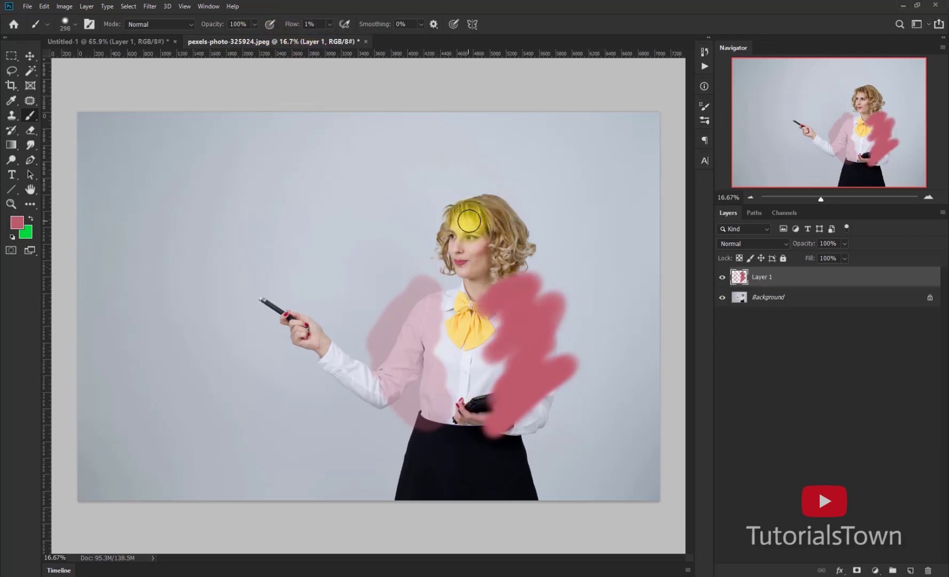
Delete the painted layer, add a new one, and paint pink strokes over the face, backdrop and shirt.
key("Delete")
left_click(915, 572)
mouse_move(462, 190)
left_mouse_down()
mouse_move(441, 253)
mouse_move(484, 211)
mouse_move(443, 290)
mouse_move(496, 239)
mouse_move(468, 302)
mouse_move(471, 290)
mouse_move(457, 282)
mouse_move(438, 232)
mouse_move(434, 238)
mouse_move(458, 242)
mouse_move(474, 236)
mouse_move(439, 310)
mouse_move(481, 273)
mouse_move(474, 202)
mouse_move(446, 210)
mouse_move(437, 257)
mouse_move(511, 256)
mouse_move(511, 271)
mouse_move(484, 284)
mouse_move(468, 261)
mouse_move(458, 231)
mouse_move(481, 170)
left_mouse_up()
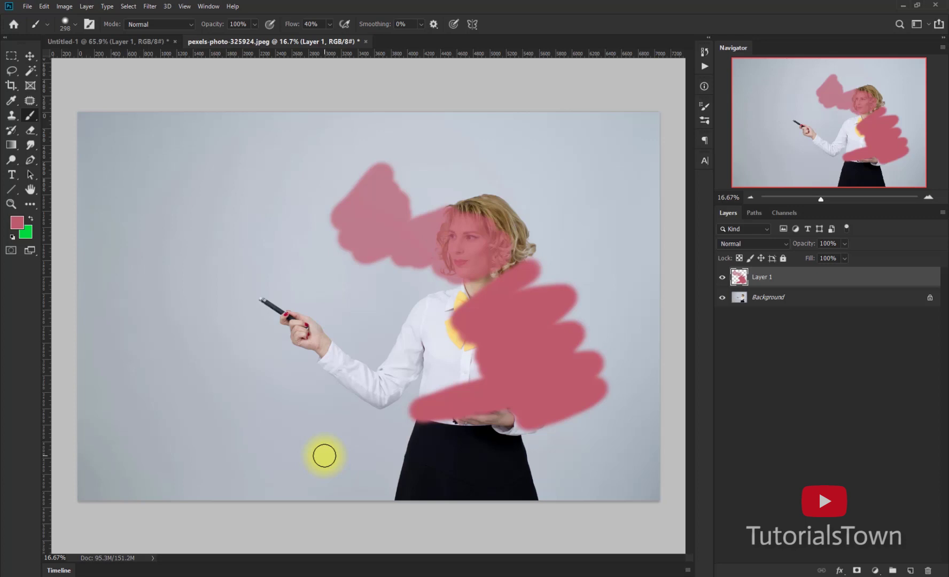
Examine the brush options of the Clone Stamp, History Brush, Eraser and Smudge tools, and return to the Brush Tool.
left_click(12, 118)
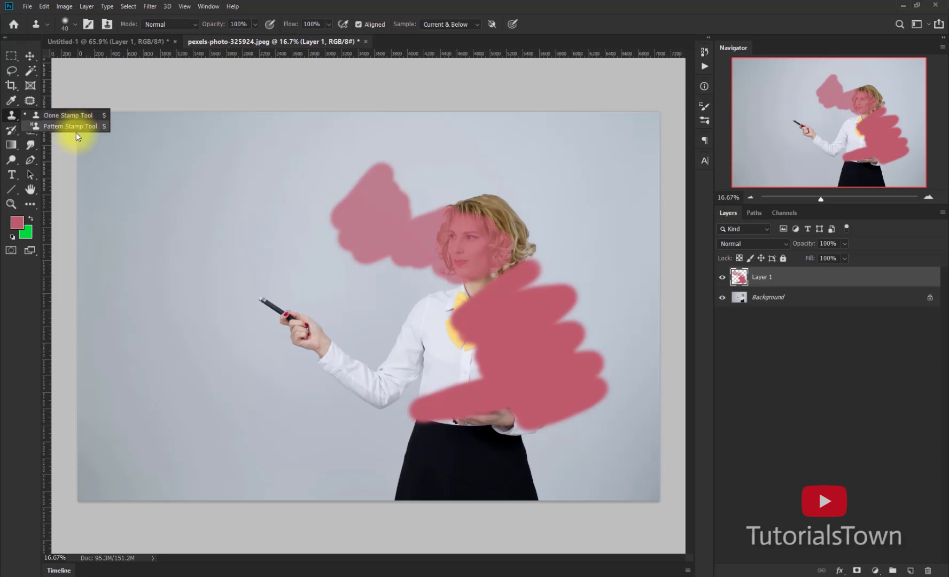
left_click(11, 132)
left_click(30, 134)
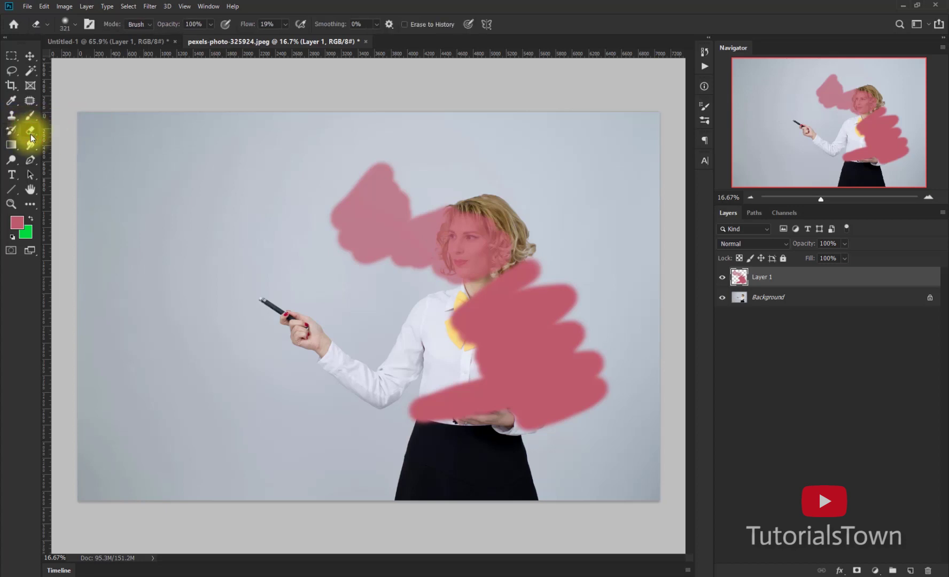
left_click(29, 145)
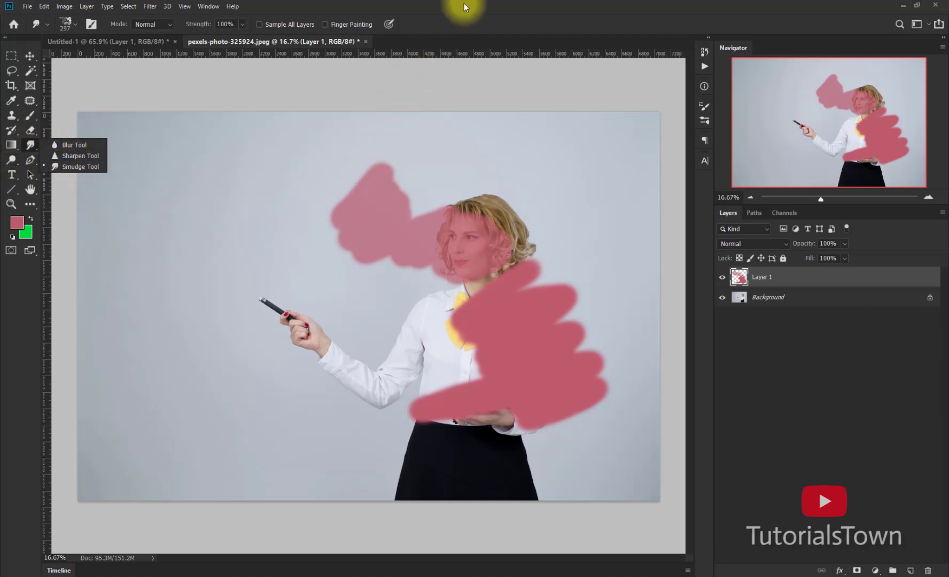
left_click(484, 11)
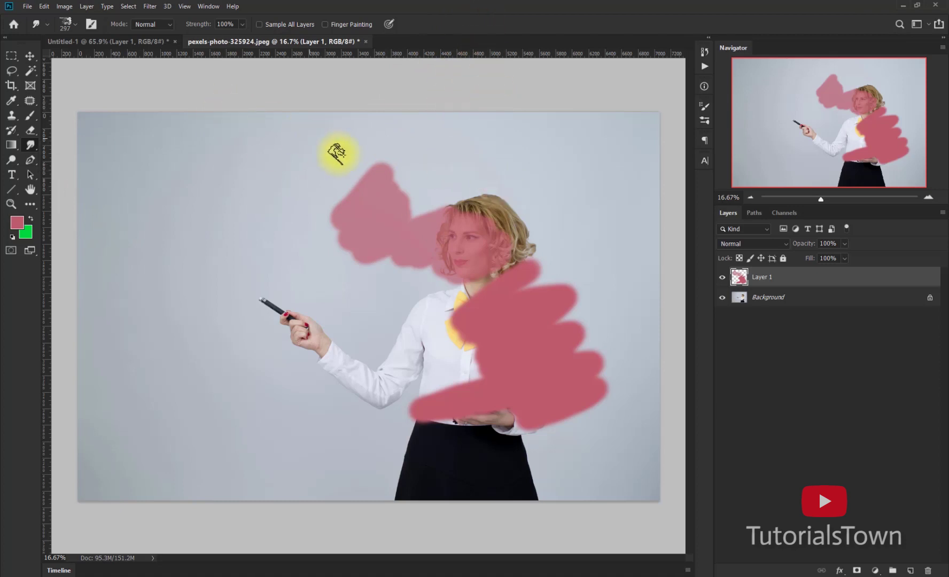
key("b")
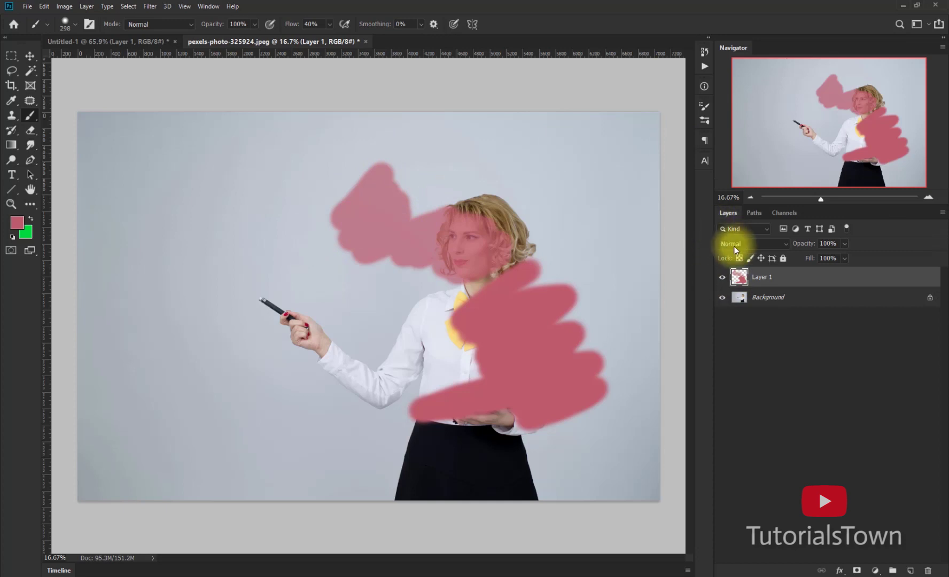
Collapse the General Brushes group in the brush preset picker and close the picker.
right_click(293, 186)
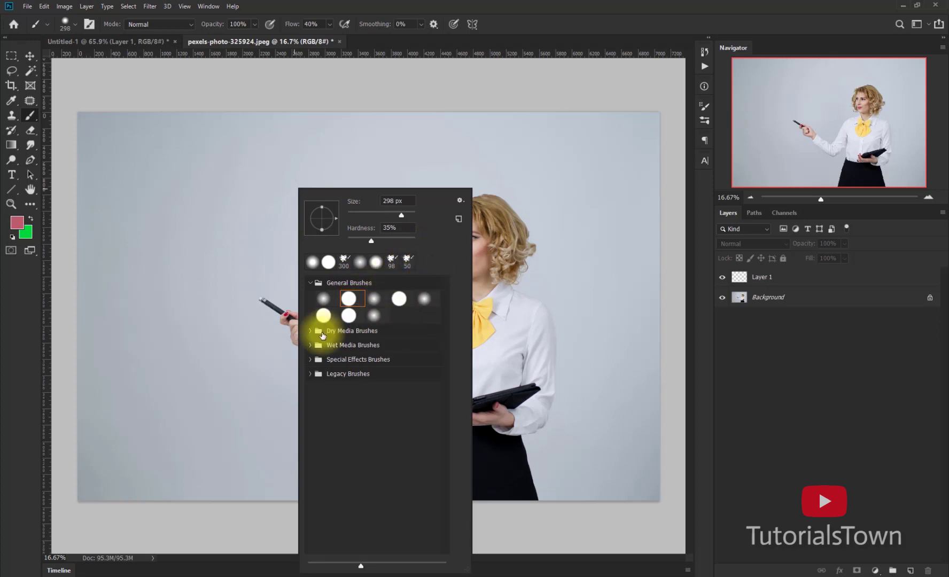
left_click(311, 282)
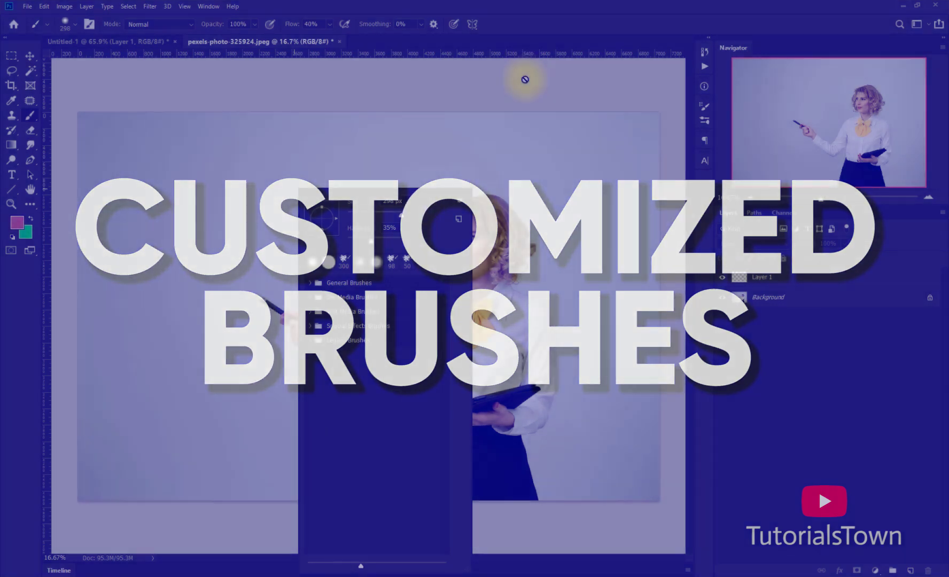
left_click(532, 115)
left_click(471, 216)
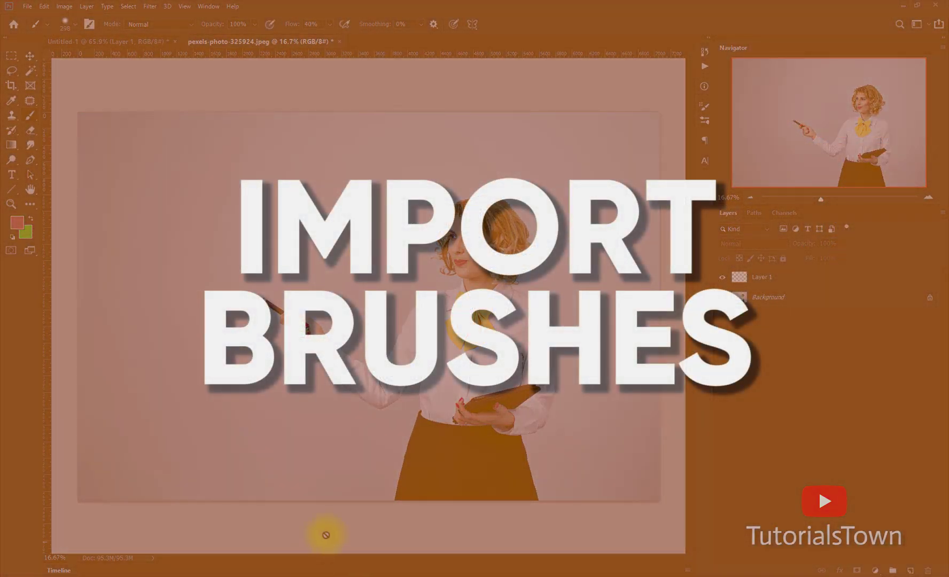
mouse_move(277, 576)
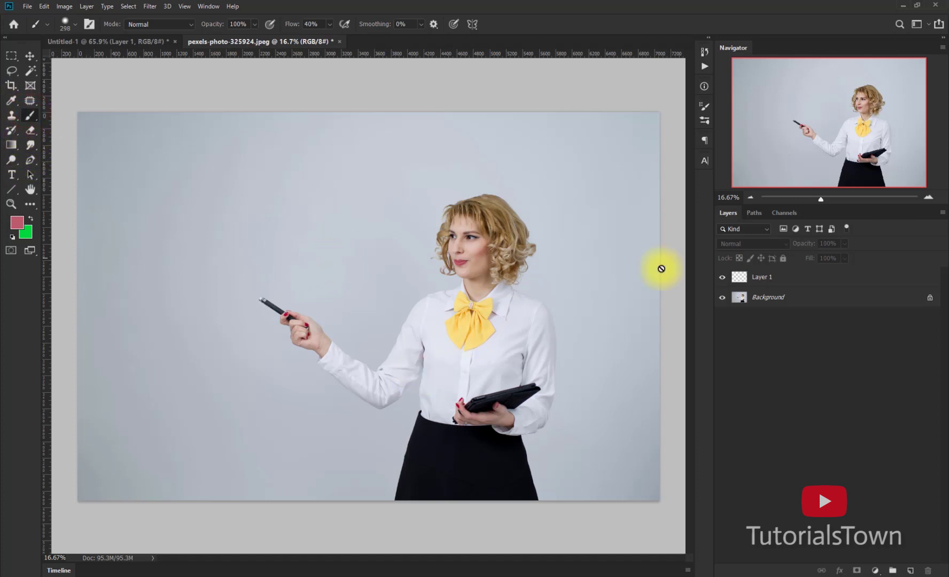
Paint the pink letters ".ABR" with an underline on Layer 1, across the backdrop above the pointing hand.
left_click(745, 275)
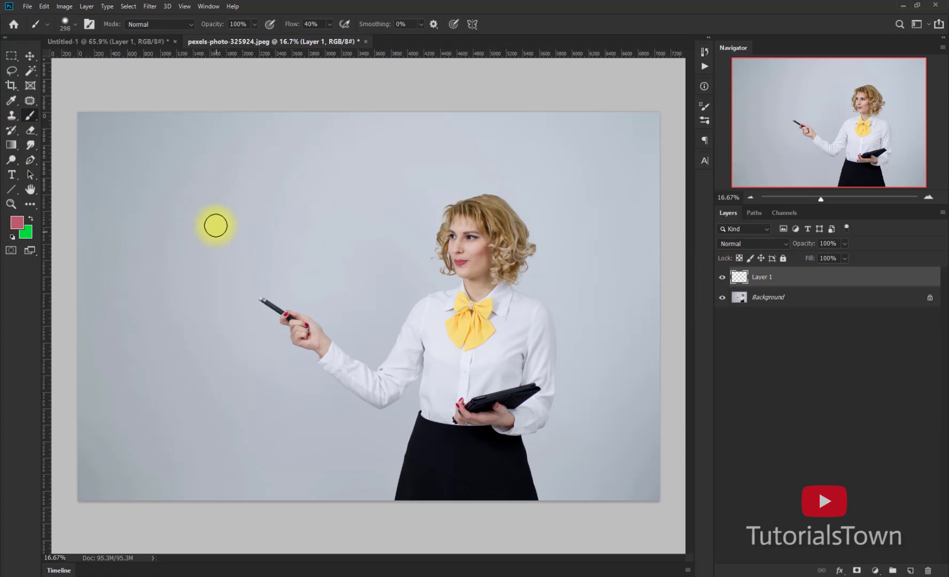
left_click_drag(186, 245, 182, 245)
mouse_move(221, 205)
left_mouse_down()
mouse_move(214, 256)
mouse_move(246, 227)
mouse_move(249, 243)
mouse_move(245, 217)
left_mouse_up()
mouse_move(274, 185)
left_mouse_down()
mouse_move(289, 242)
mouse_move(278, 186)
mouse_move(330, 203)
mouse_move(291, 243)
left_mouse_up()
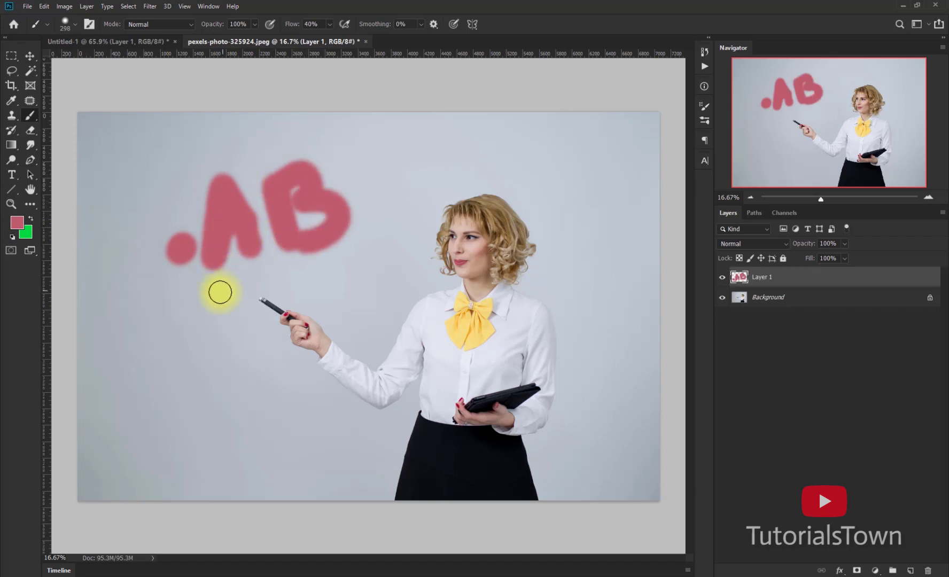
left_click_drag(221, 292, 284, 275)
mouse_move(356, 167)
left_mouse_down()
mouse_move(405, 158)
mouse_move(391, 183)
mouse_move(451, 230)
left_mouse_up()
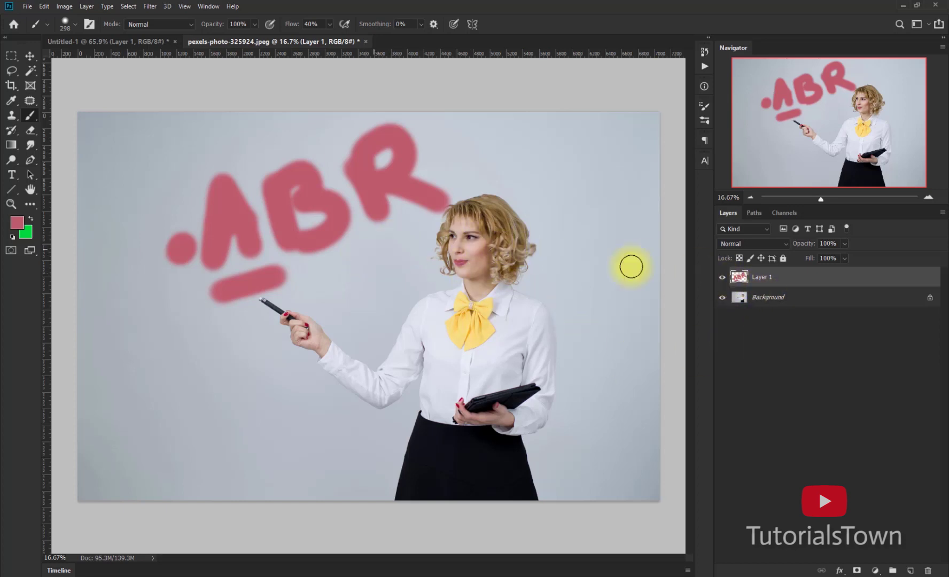
Hide Layer 1 and start Import Brushes from the brush preset picker's options.
left_click(722, 277)
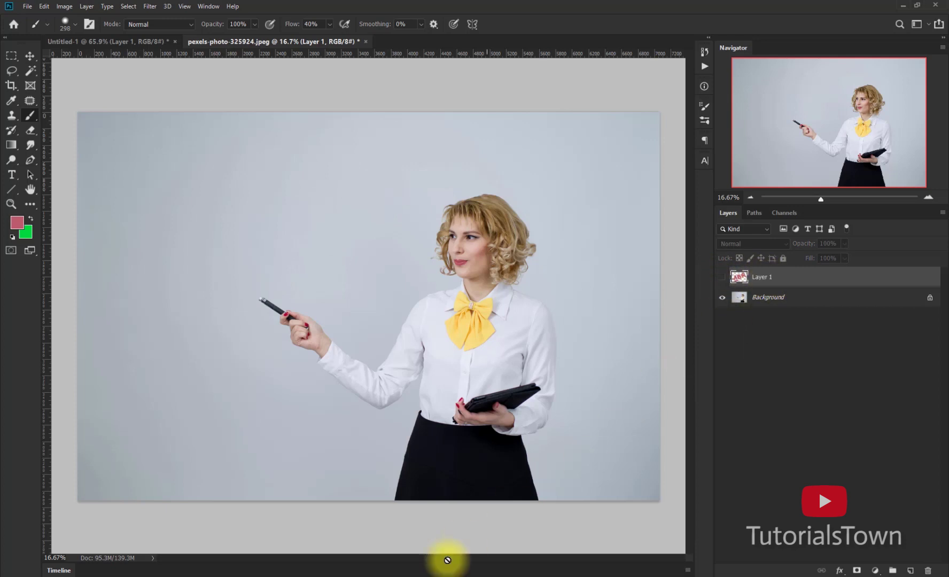
right_click(320, 163)
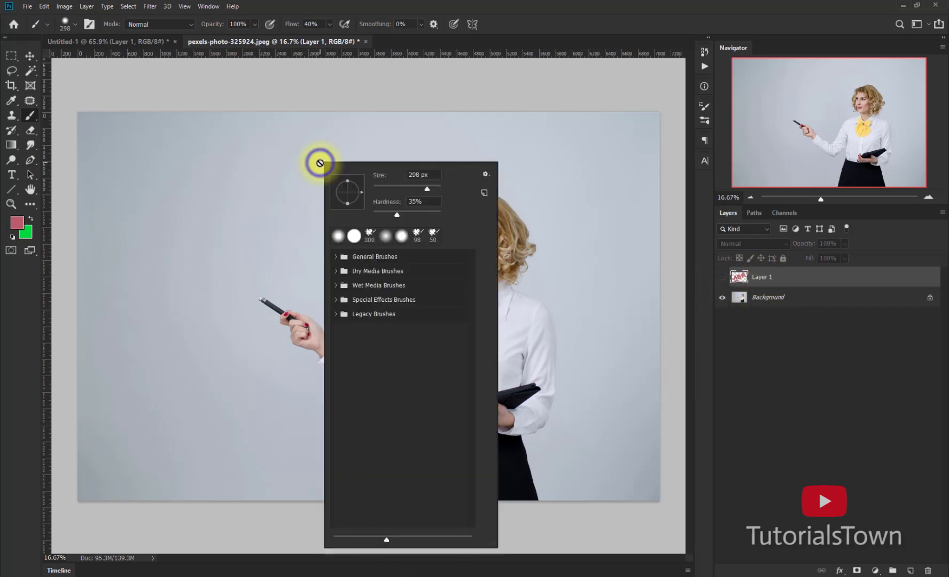
left_click(643, 5)
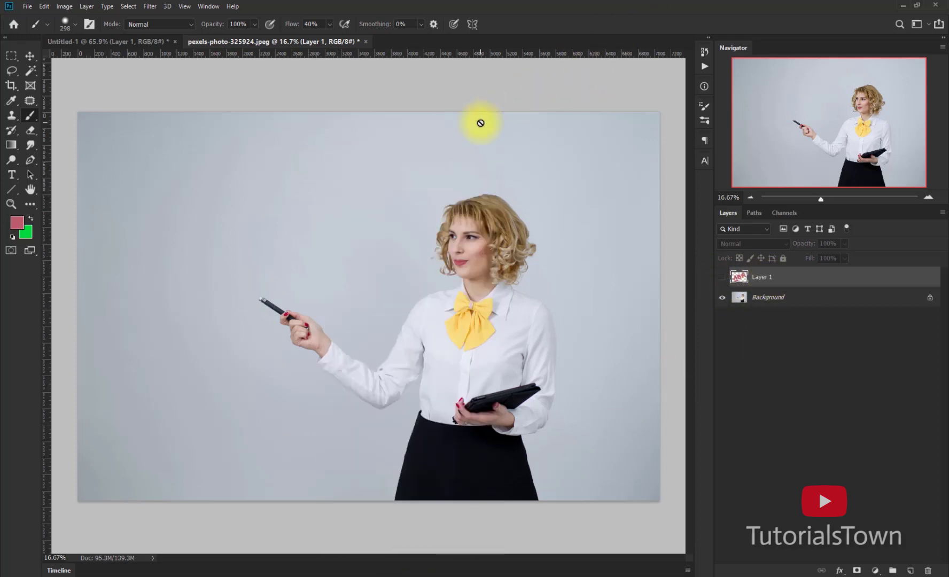
right_click(305, 152)
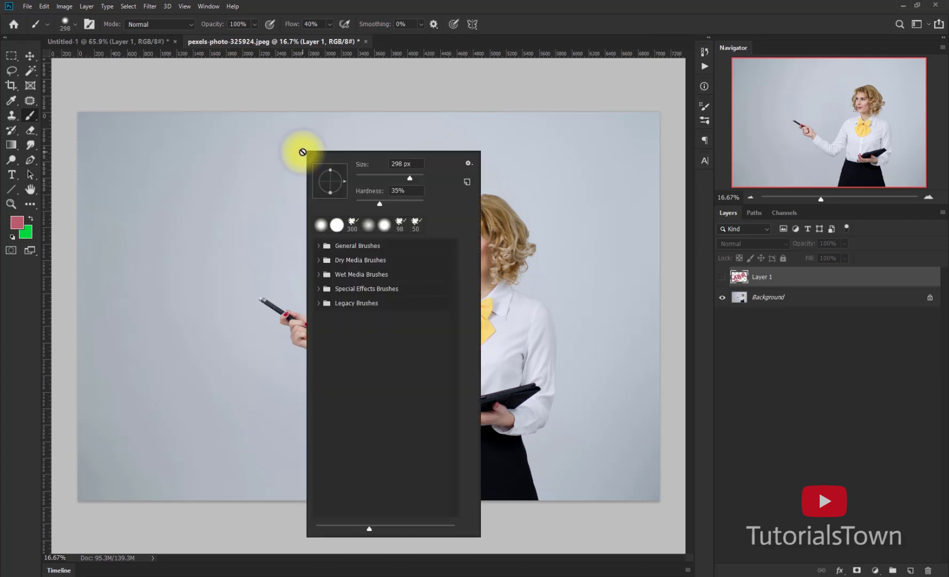
right_click(285, 161)
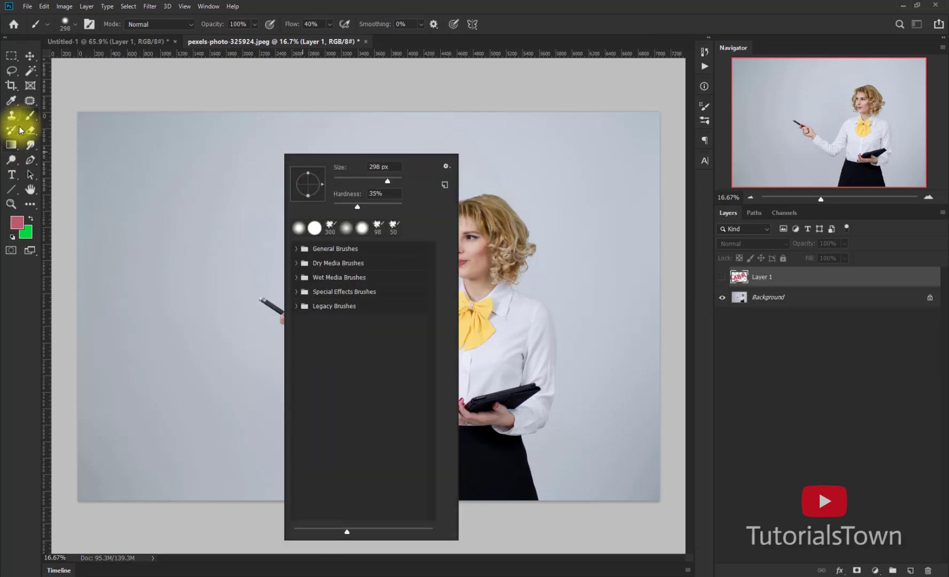
right_click(259, 125)
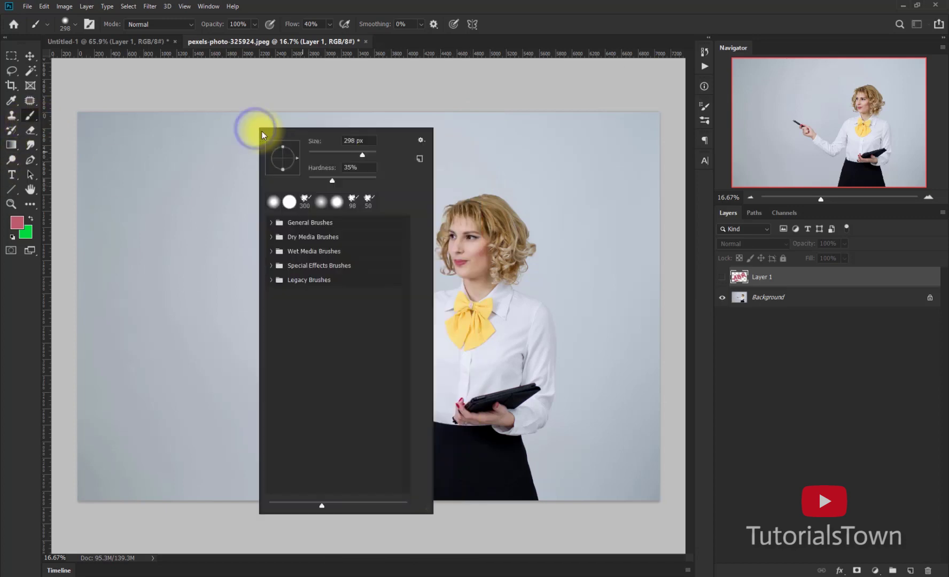
left_click(421, 140)
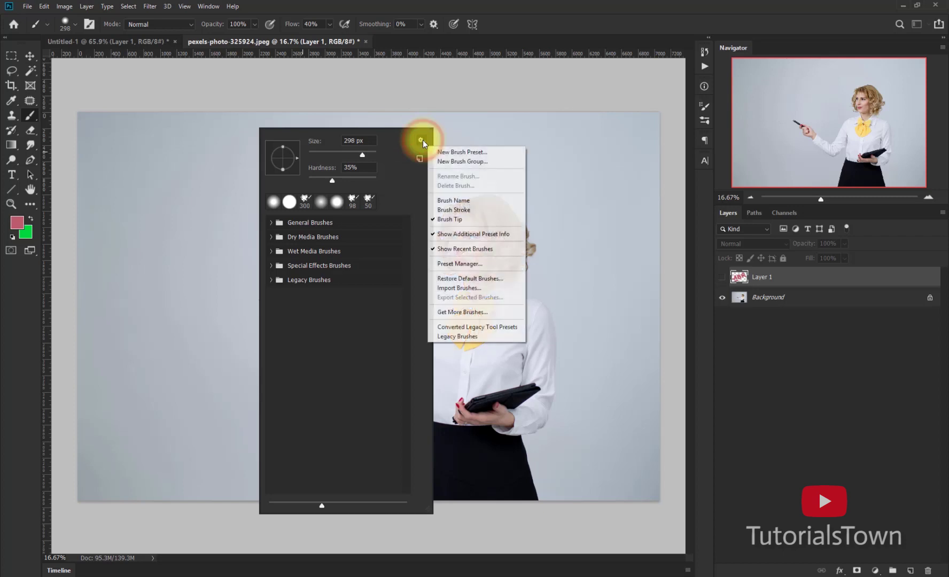
left_click(456, 289)
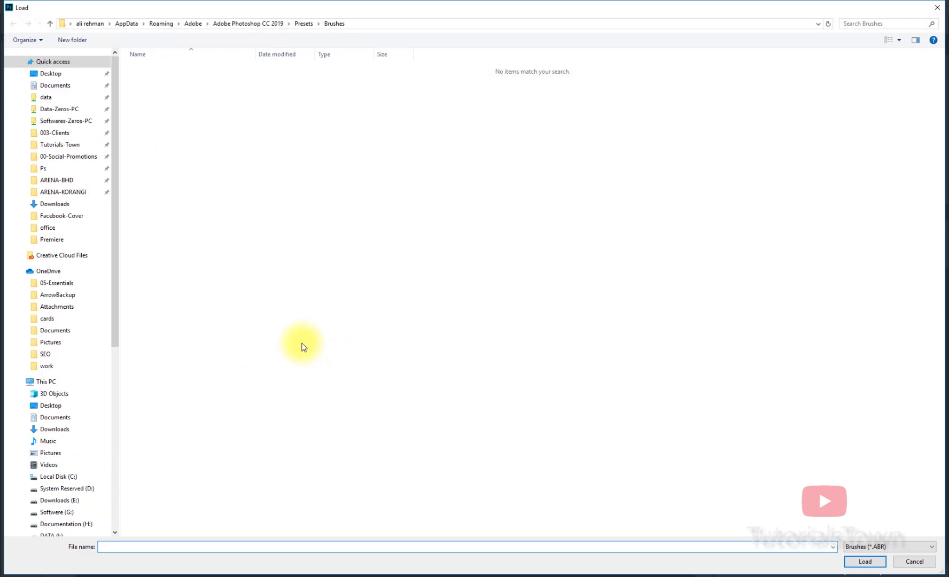
Load SS-eyebrows.abr from the L: drive's 01-USB > 02-Graphics > 02-photoshop > 02-BRUSHES folder.
scroll(87, 466, "down", 3)
left_click(61, 470)
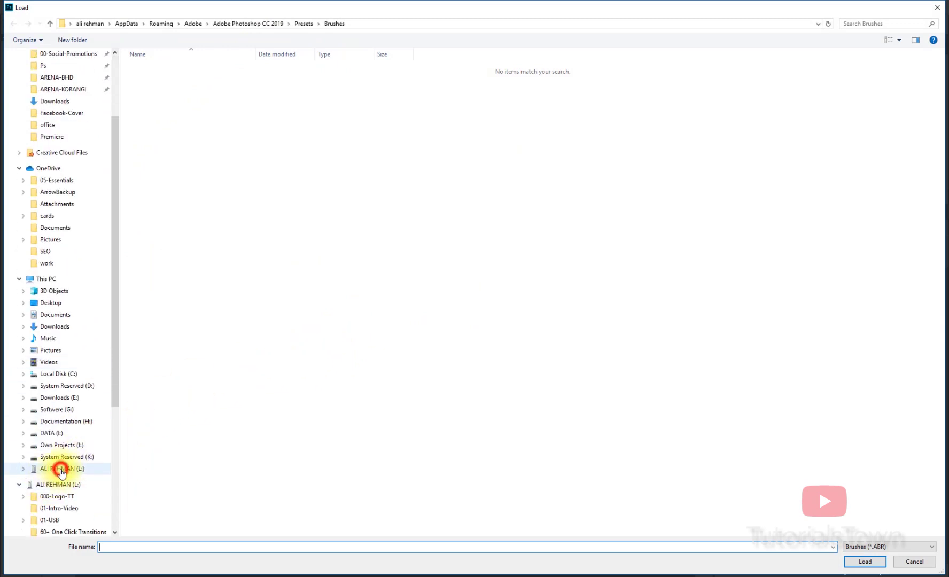
double_click(190, 89)
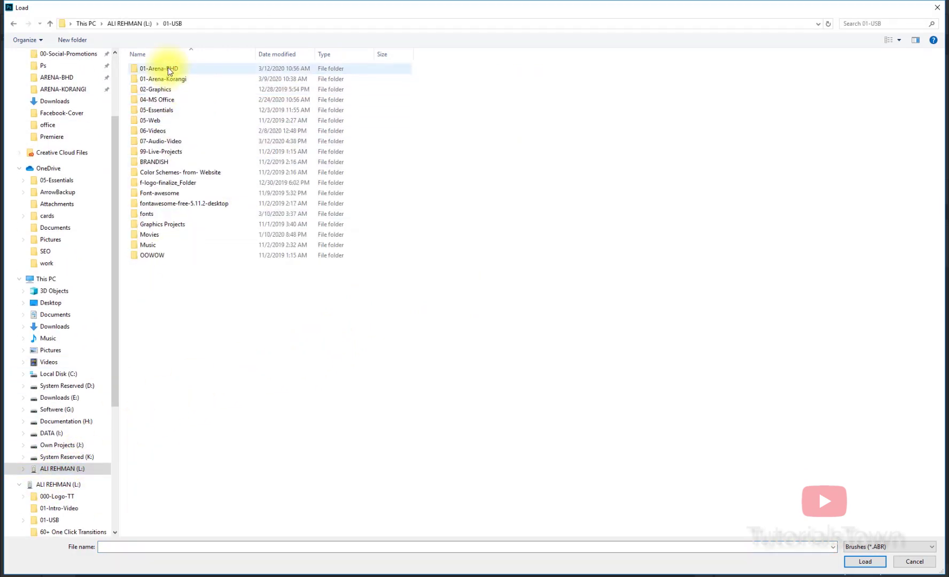
double_click(155, 89)
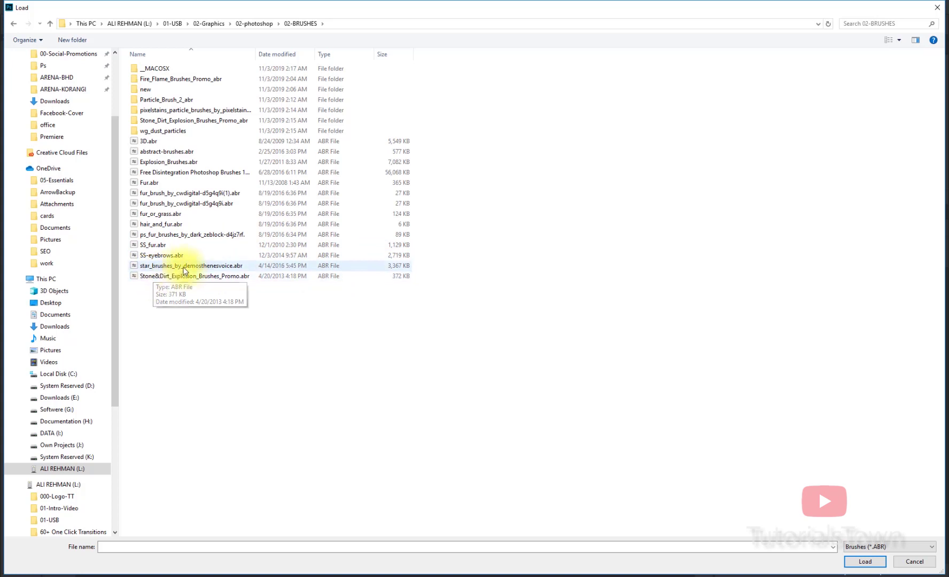
left_click(165, 255)
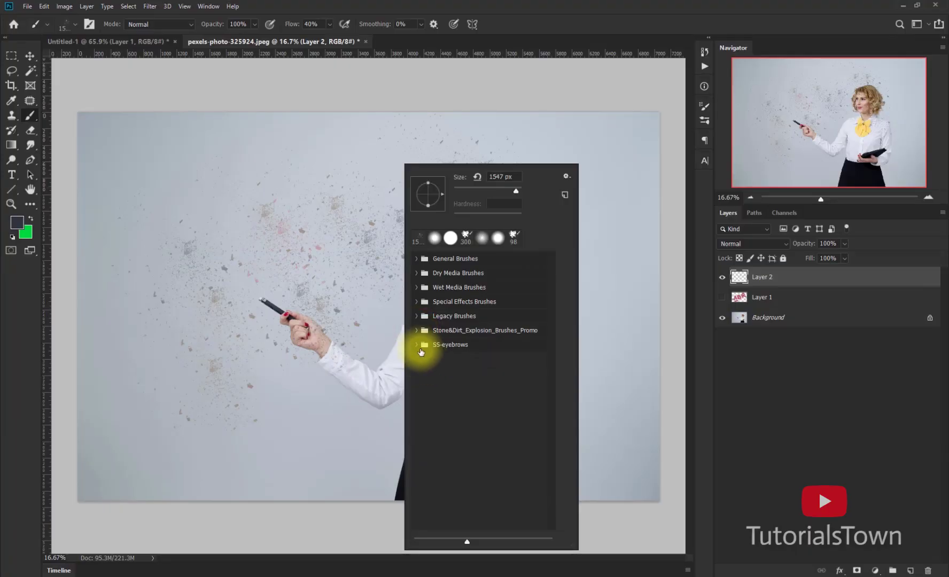
Choose a 448 px brush from the SS-eyebrows group and stamp it on Layer 2 in the backdrop above the pen.
left_click(417, 345)
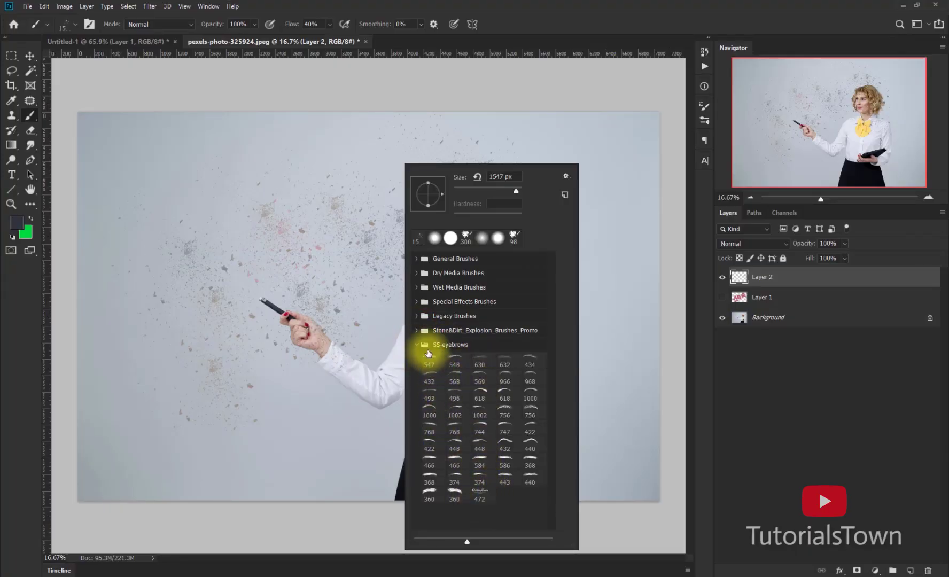
left_click(479, 443)
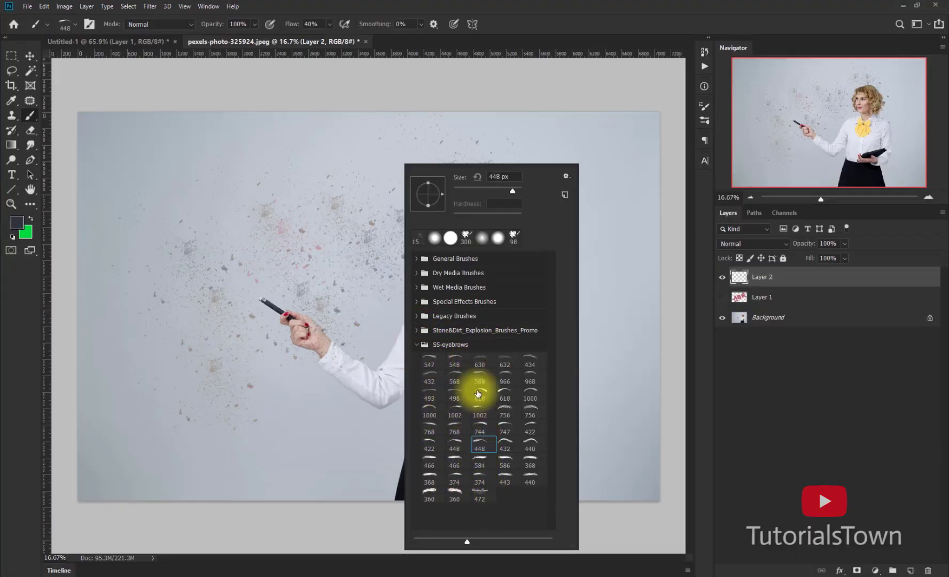
left_click(212, 165)
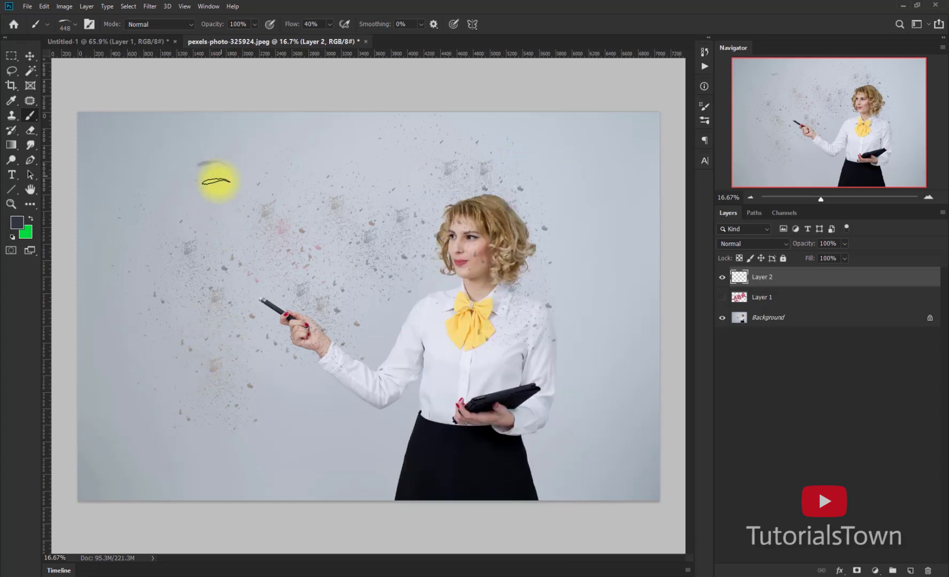
Enlarge the eyebrow brush to 796 px, stamp it beside the first eyebrow, and set the brush flow to 100%.
right_click(261, 187, "alt")
left_click(291, 180)
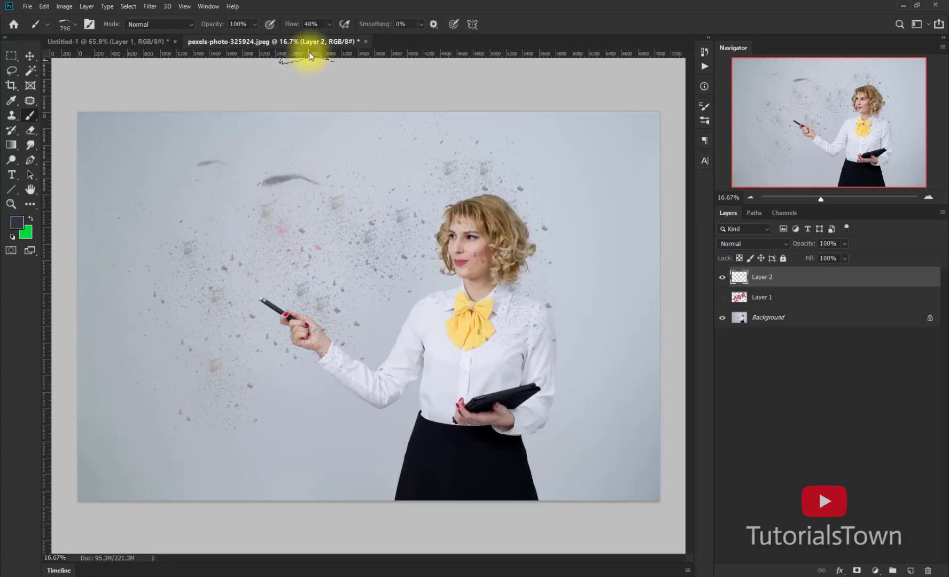
left_click_drag(291, 24, 436, 20)
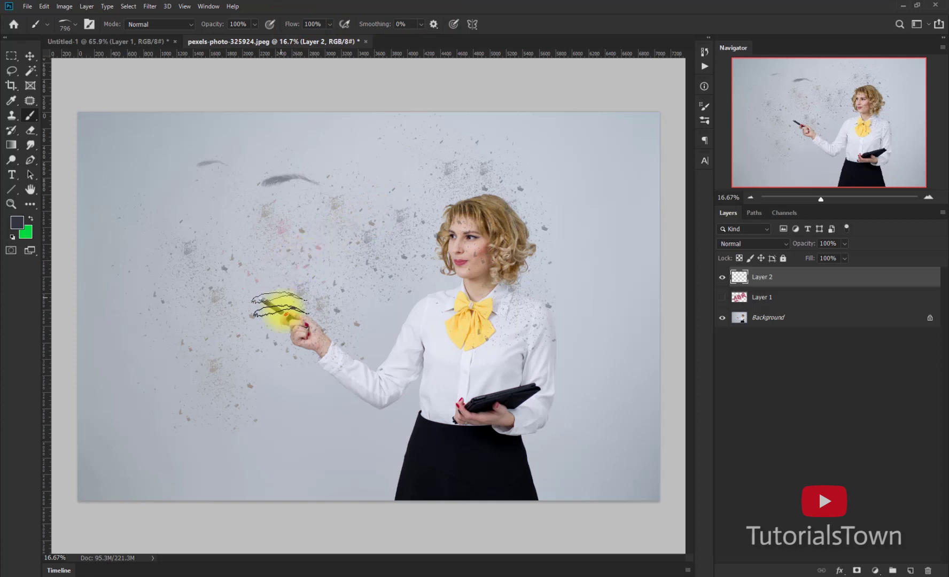
Hide Layer 2, add a new layer above it, and stamp three eyebrows in the backdrop above the pen.
left_click(722, 277)
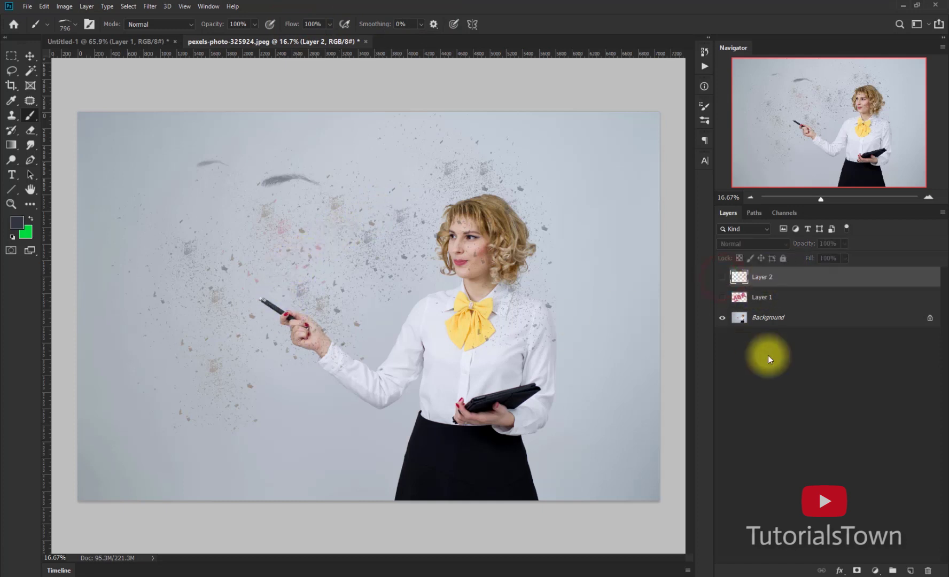
left_click(908, 571)
left_click(329, 183)
left_click(339, 211)
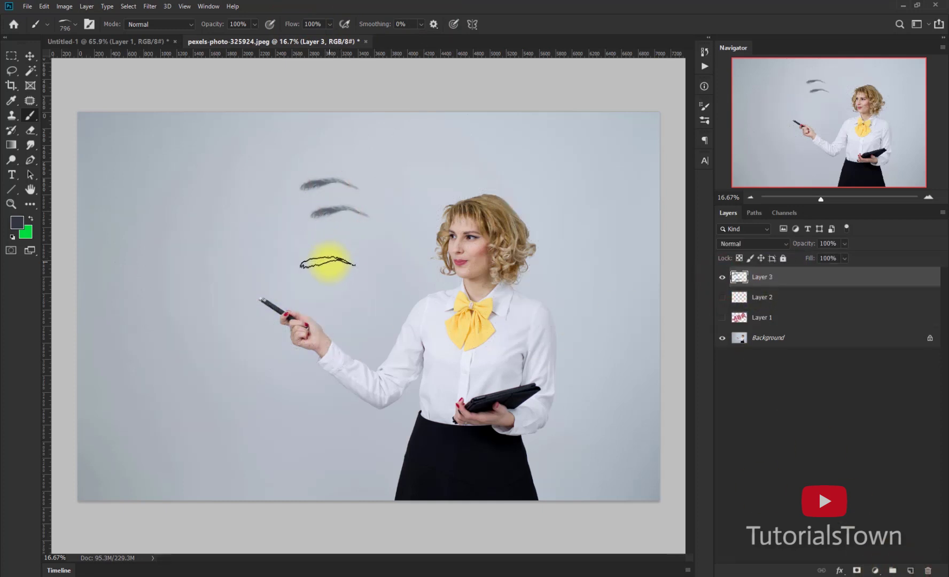
left_click(328, 261)
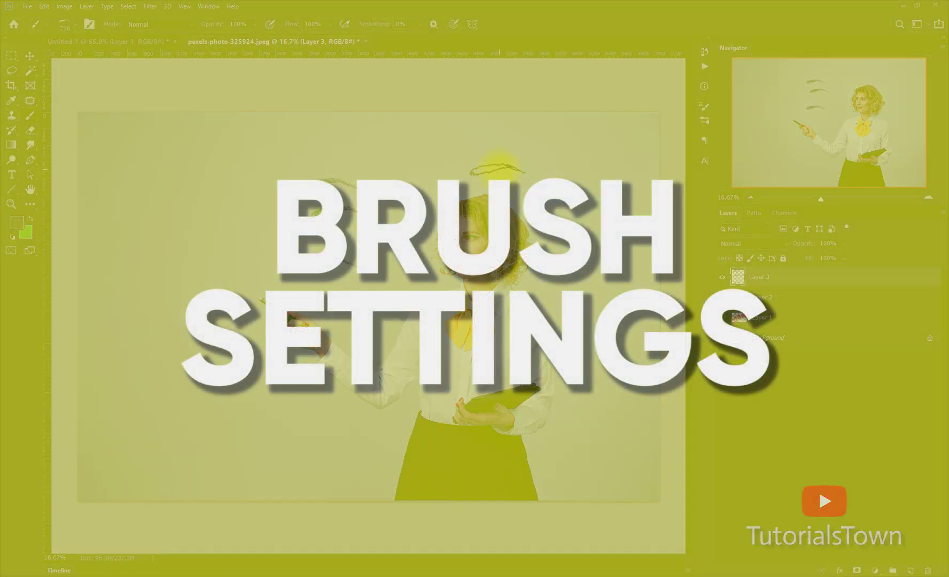
In the Brush Settings, return the eyebrow tip's angle to 0° after trying 180°, and enable Flip X.
left_click(208, 6)
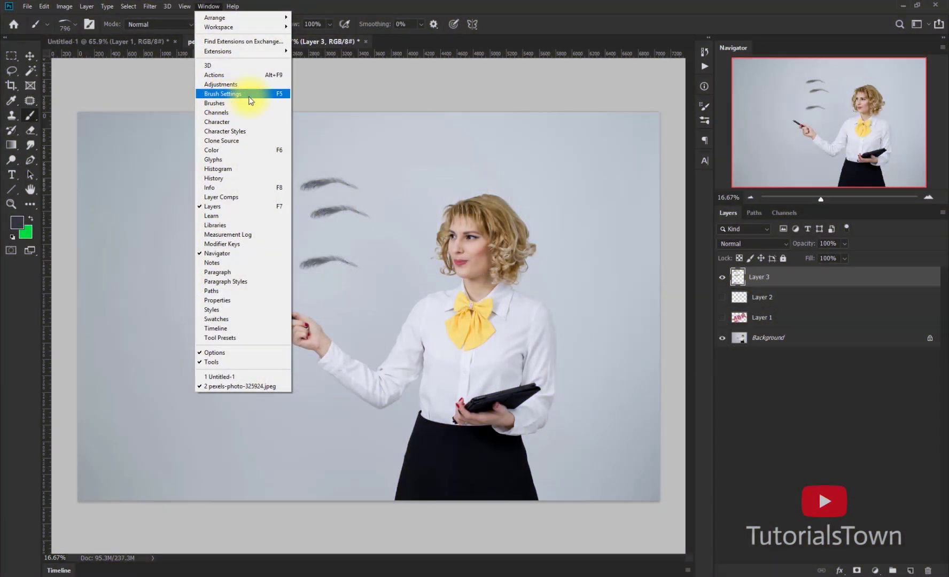
left_click(223, 93)
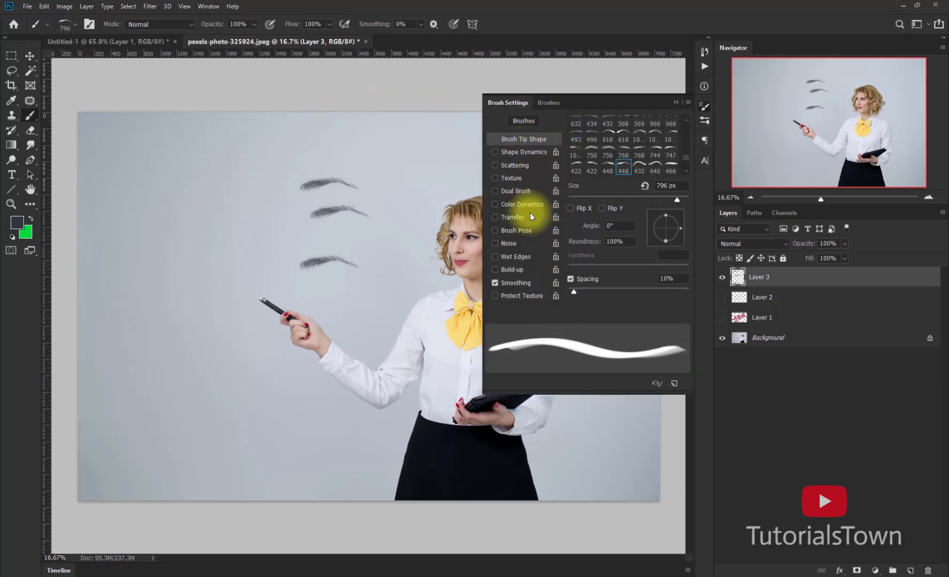
left_click(649, 227)
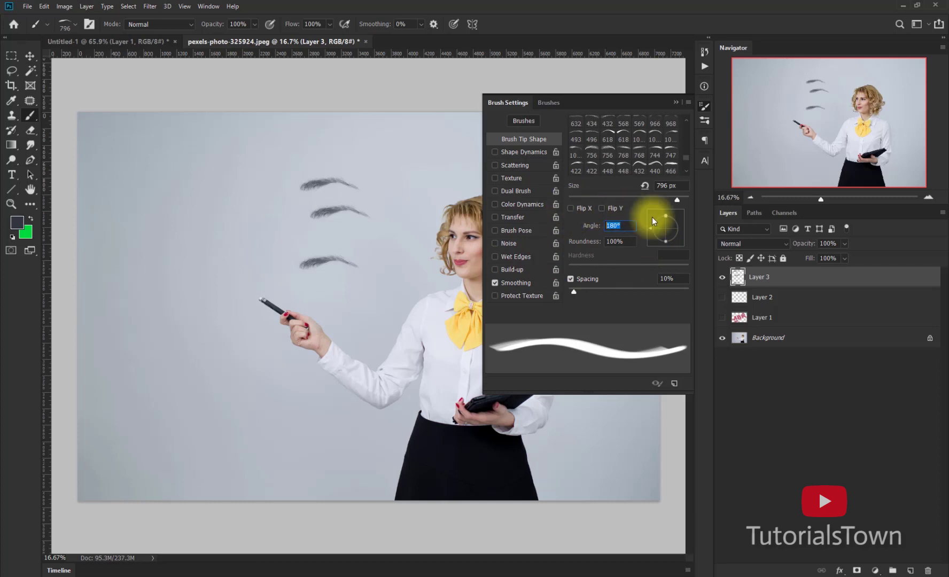
type("0")
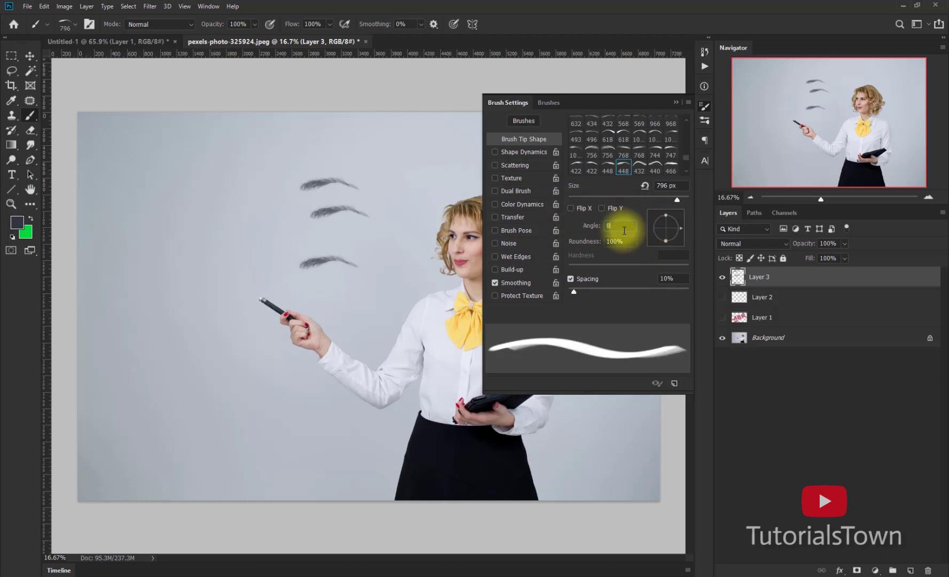
left_click(571, 208)
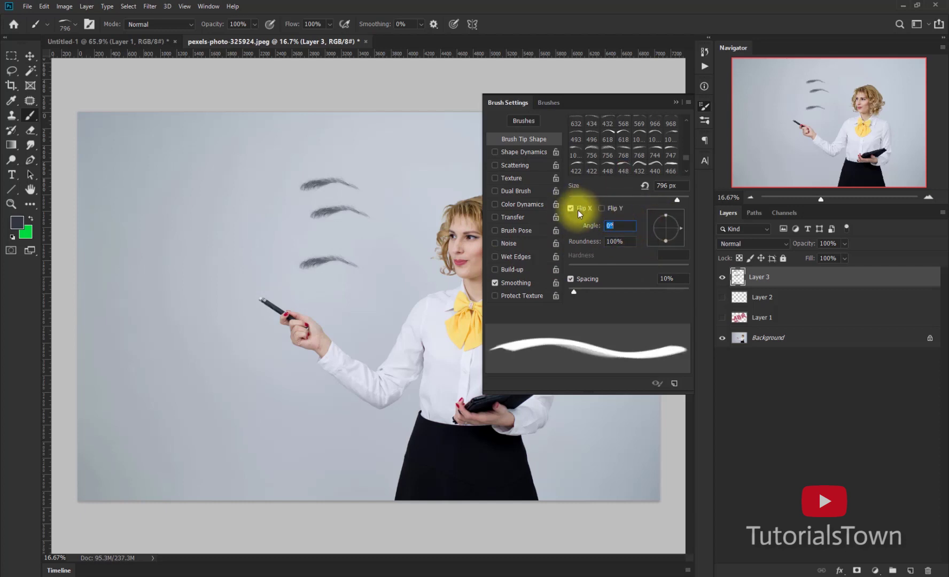
Stamp the flipped eyebrow brush repeatedly across the backdrop around the pen on Layer 3, and close the Brush Settings.
left_click(279, 235)
left_click(248, 273)
left_click(303, 297)
left_click(360, 274)
left_click(374, 197)
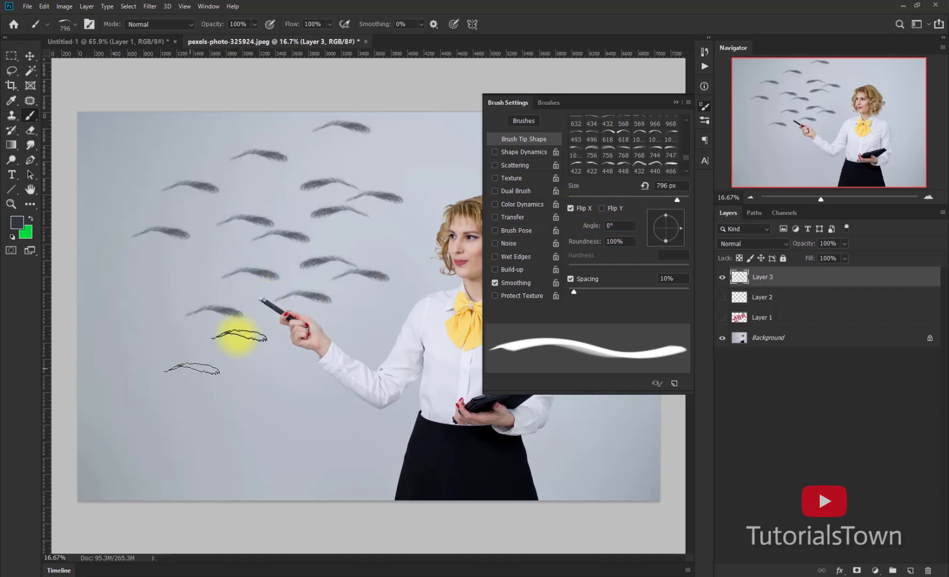
left_click(676, 103)
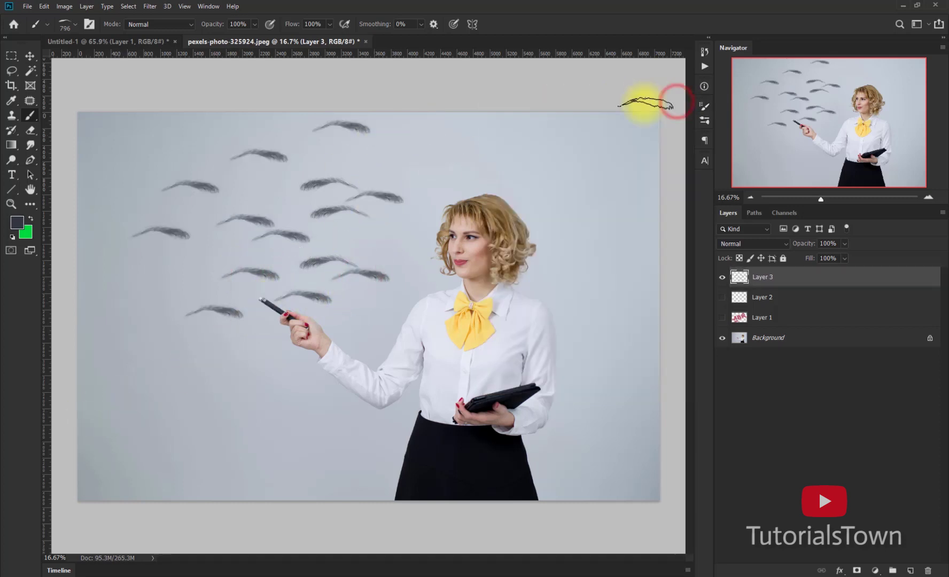
left_click(209, 6)
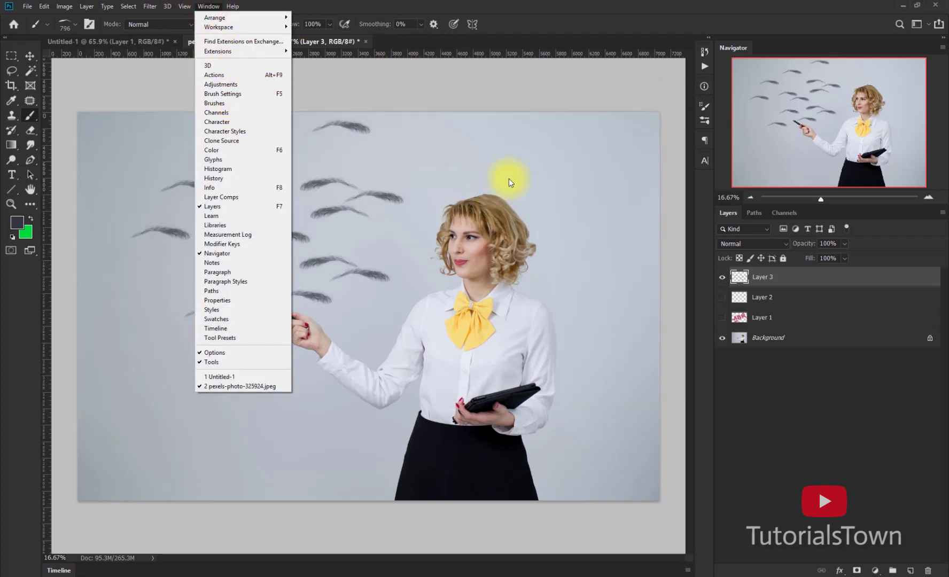
left_click(263, 94)
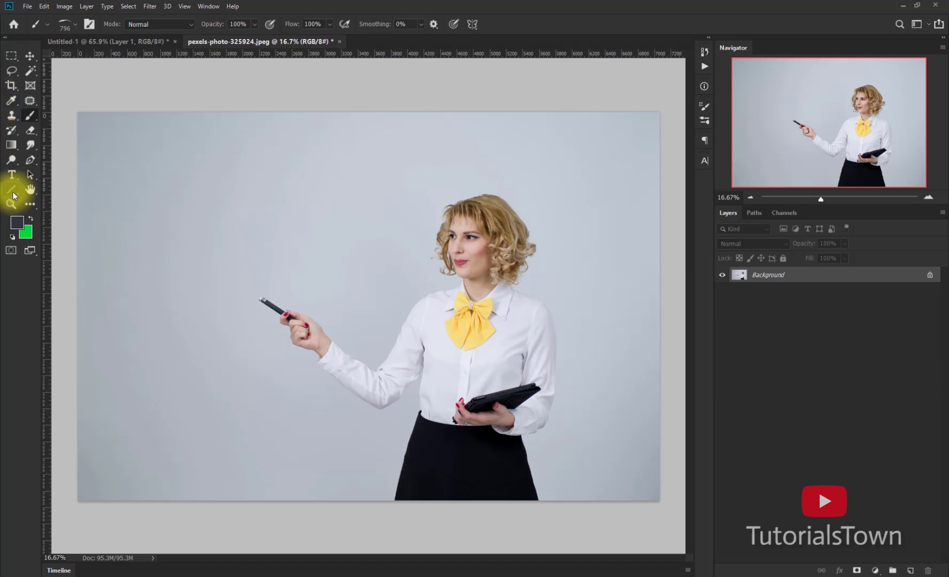
Activate the Pen tool in Path mode.
left_click(32, 161)
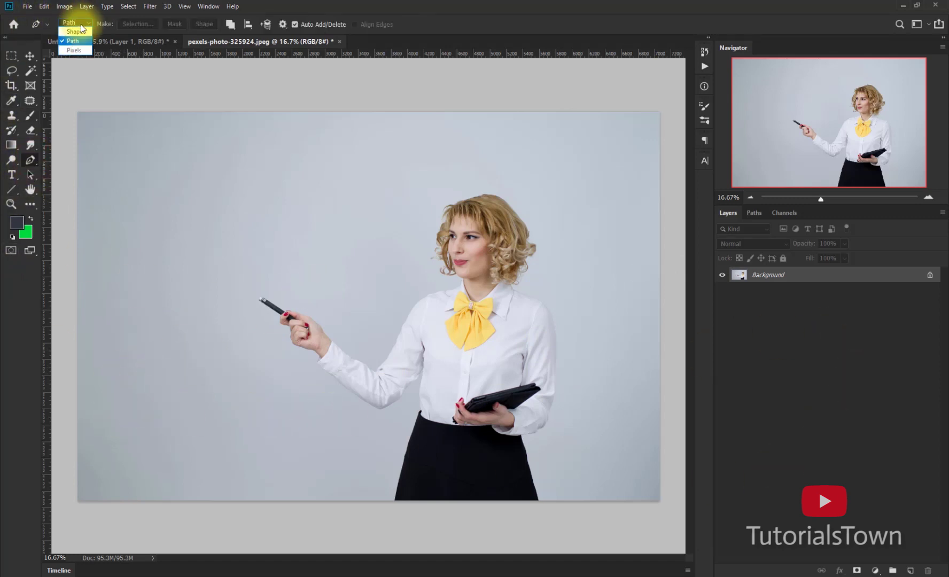
left_click(76, 41)
left_click(60, 393)
left_click_drag(134, 344, 151, 297)
left_click(254, 256)
key("ctrl+z")
key("ctrl+z")
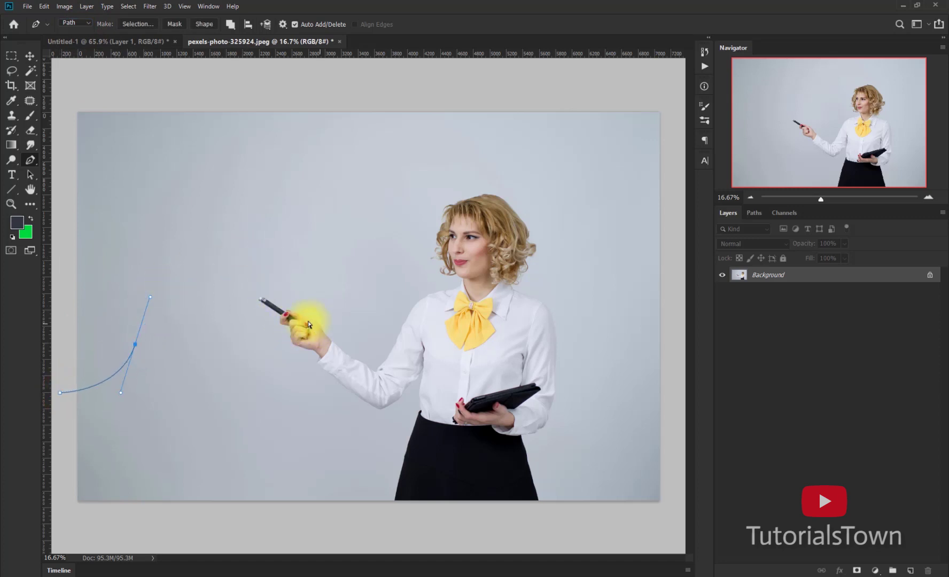
key("ctrl+z")
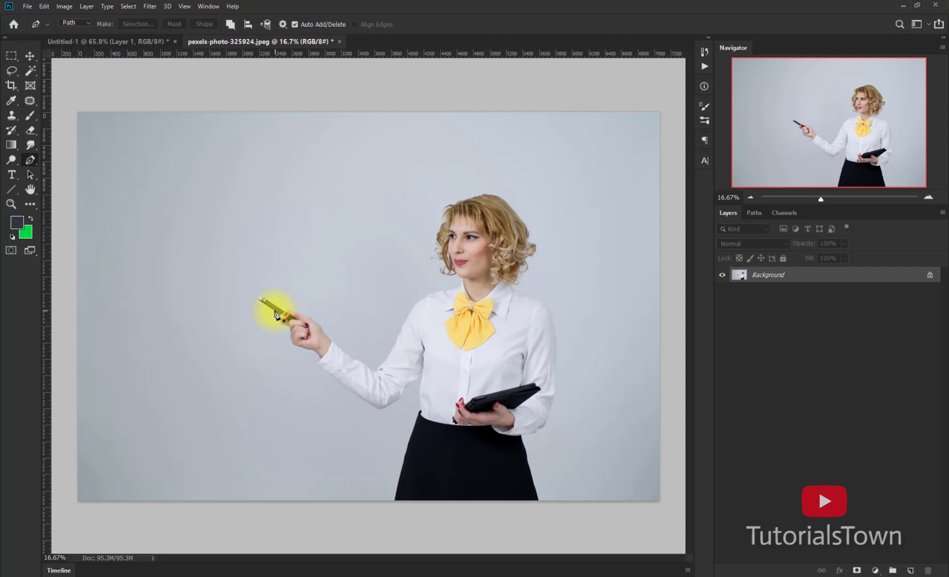
Draw a curved path from the woman's pen, looping above her head, back across the backdrop and down past the photo's lower edge.
left_click(275, 310)
left_click(243, 289)
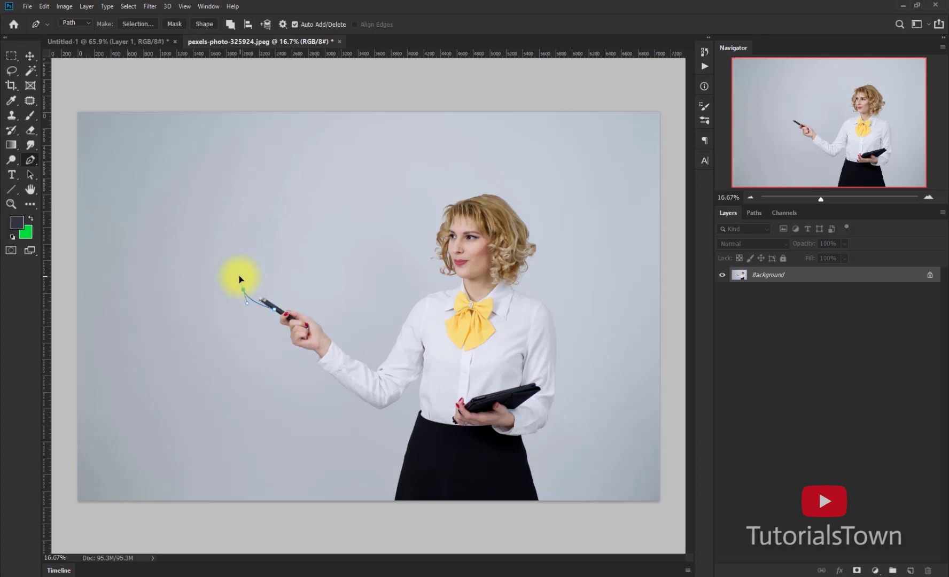
left_click_drag(297, 196, 401, 178)
left_click_drag(492, 159, 496, 110)
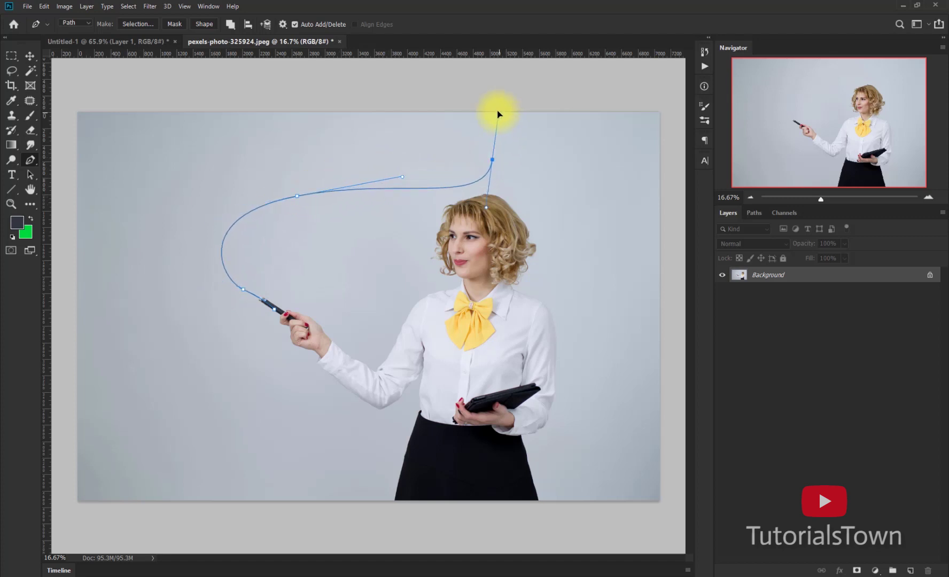
left_click_drag(211, 153, 89, 307)
left_click_drag(185, 421, 133, 529)
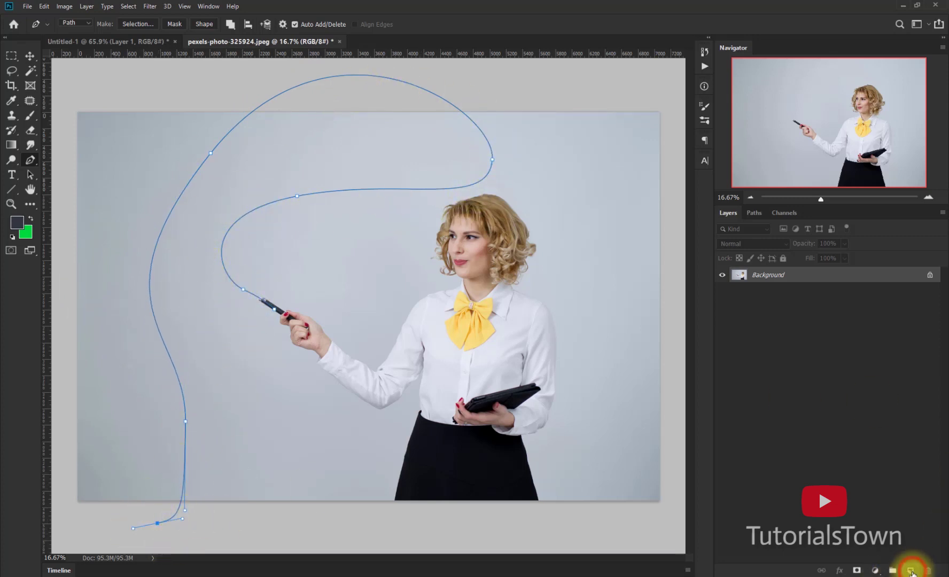
Add a new layer above the Background and choose the 74 px leaf-shaped brush from the Legacy Brushes group.
left_click(910, 570)
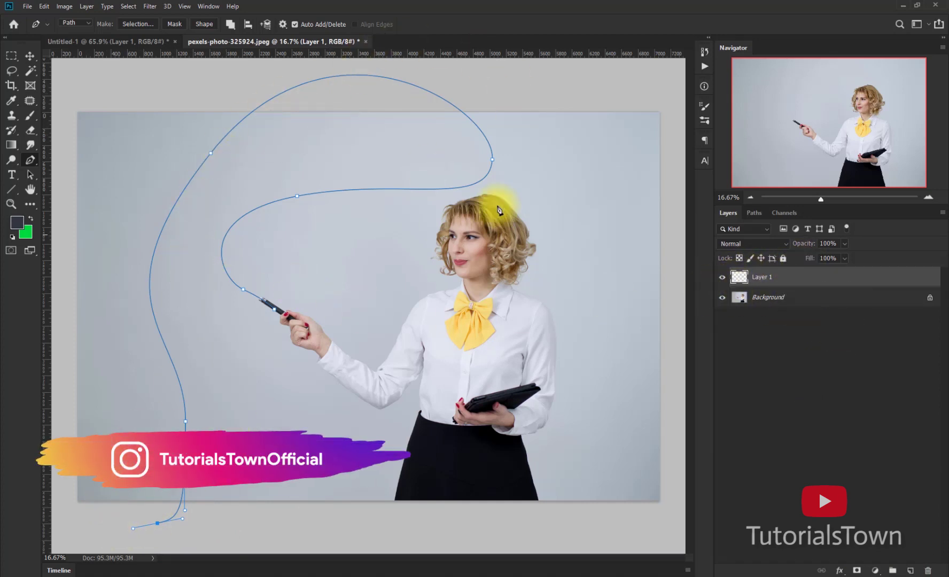
left_click(31, 116)
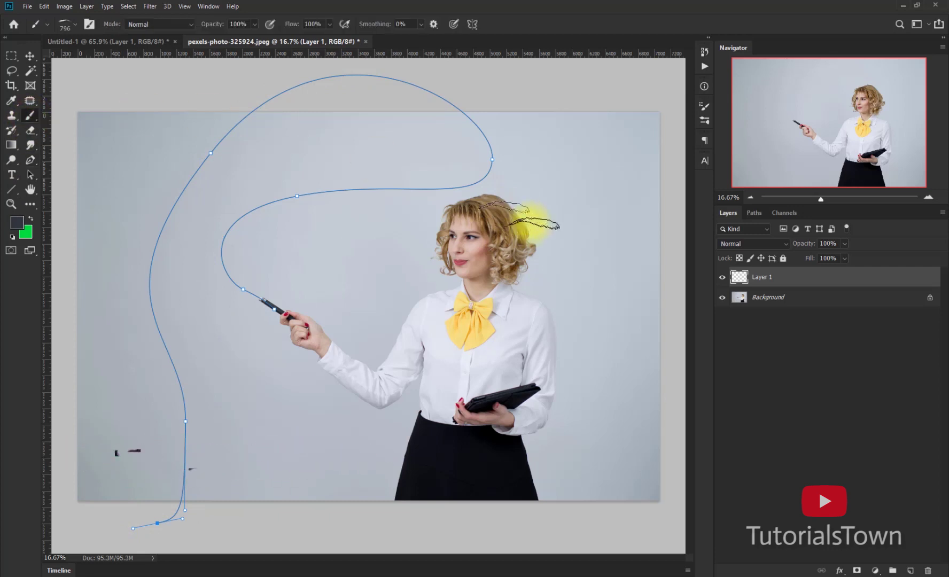
right_click(521, 139)
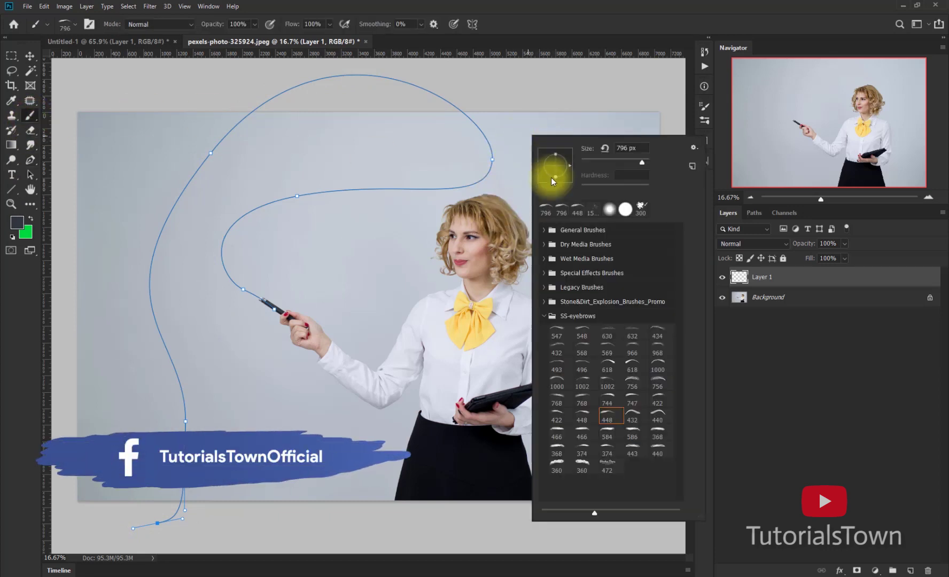
left_click(545, 317)
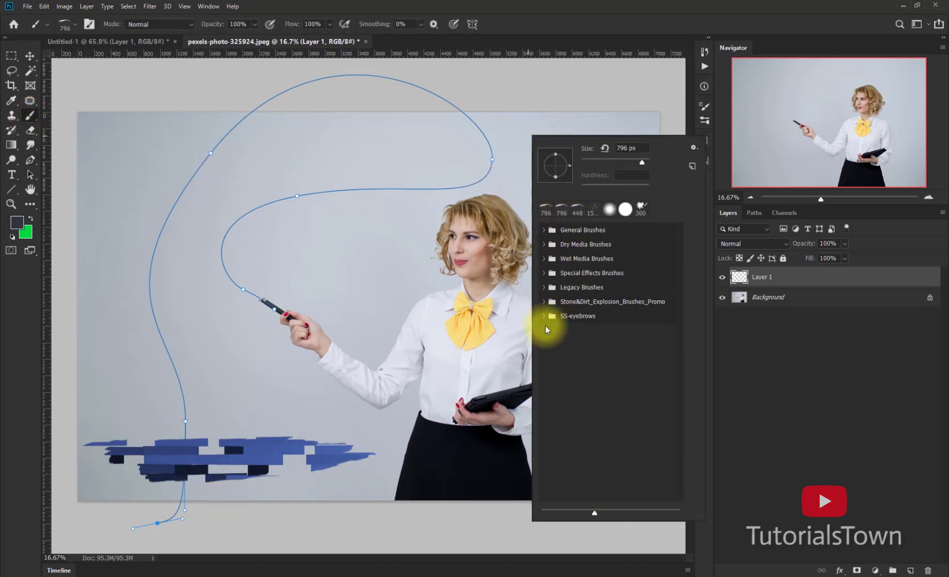
left_click(544, 288)
left_click_drag(678, 298, 674, 412)
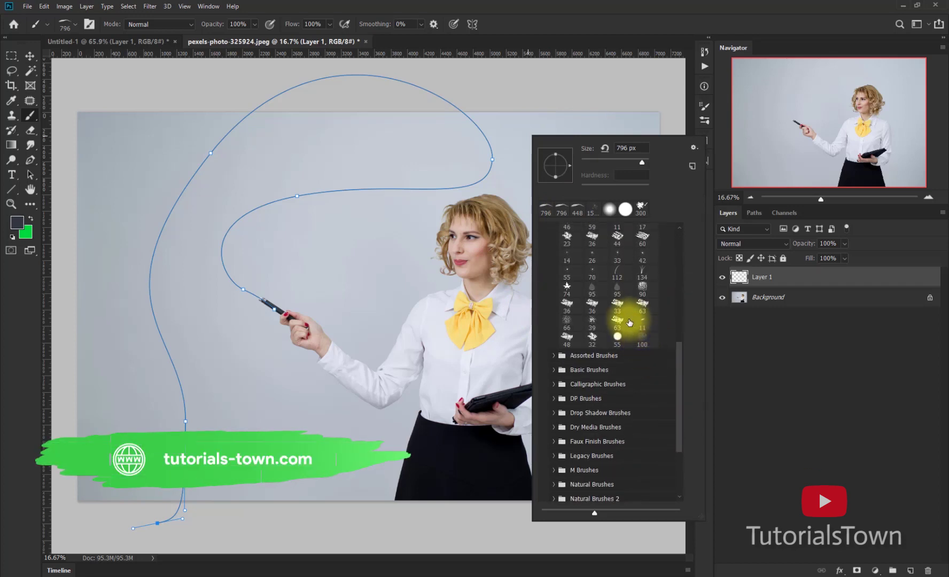
left_click(567, 288)
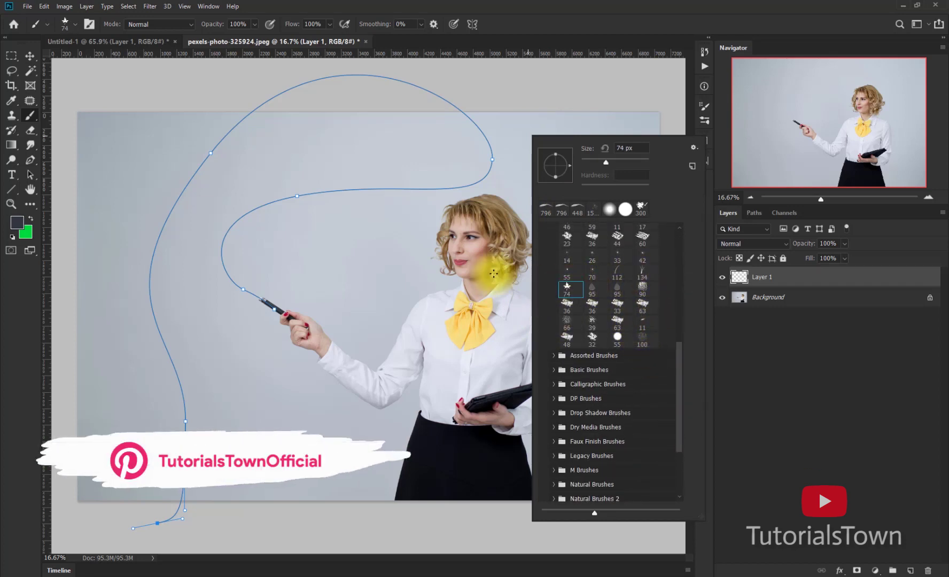
left_click(318, 307)
Swap the foreground colour to green, testing the leaf brush with a stroke before and after the swap and undoing both strokes.
left_click_drag(320, 315, 414, 233)
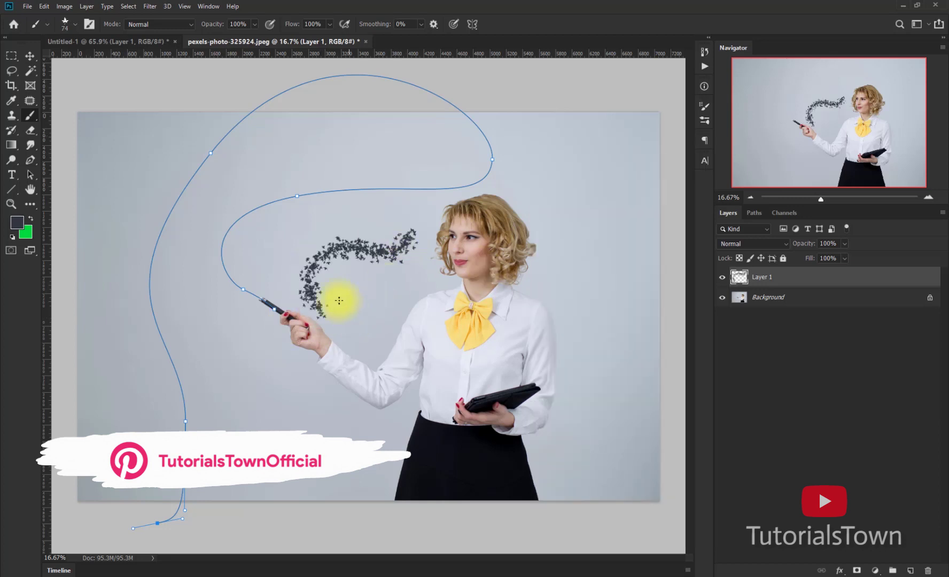
key("ctrl+z")
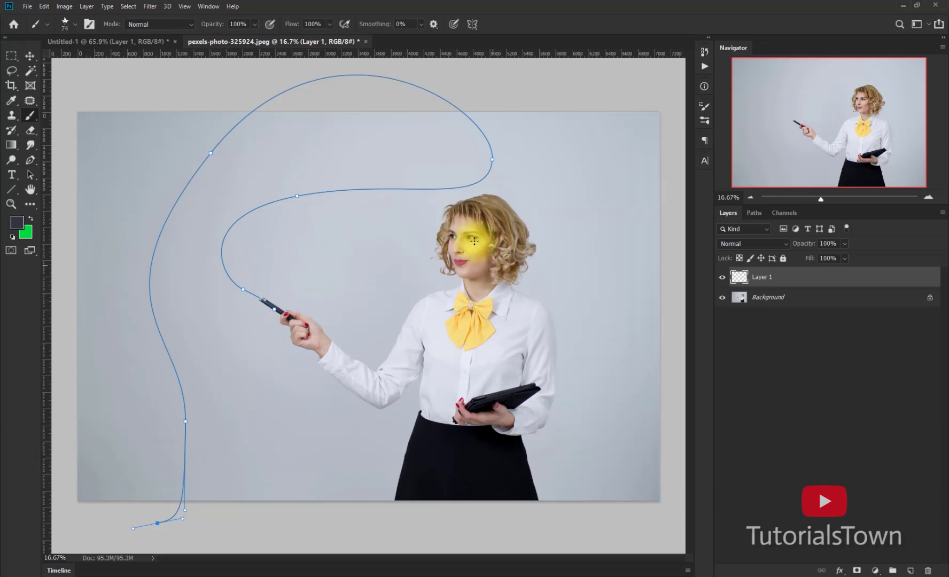
left_click(30, 216)
mouse_move(358, 285)
left_mouse_down()
mouse_move(392, 225)
mouse_move(401, 229)
left_mouse_up()
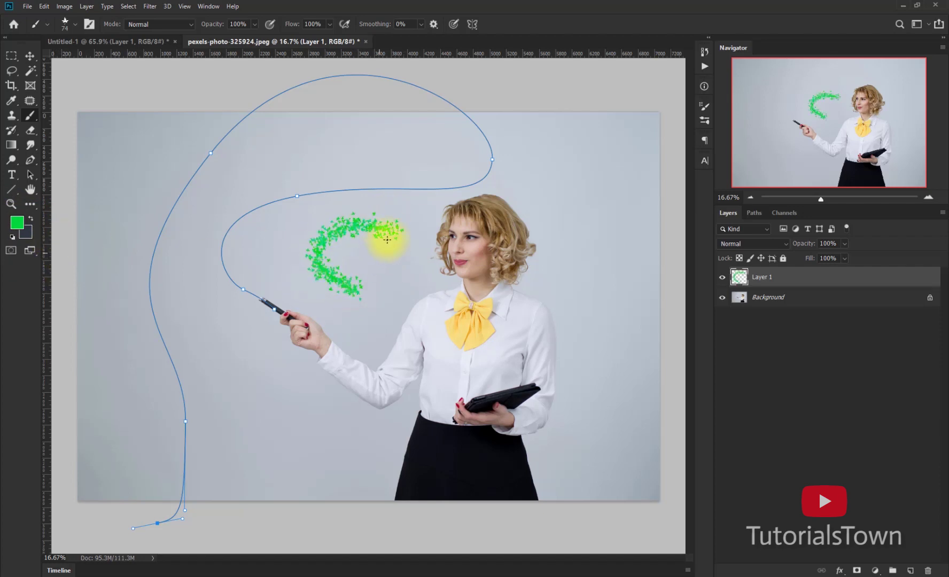
key("ctrl+z")
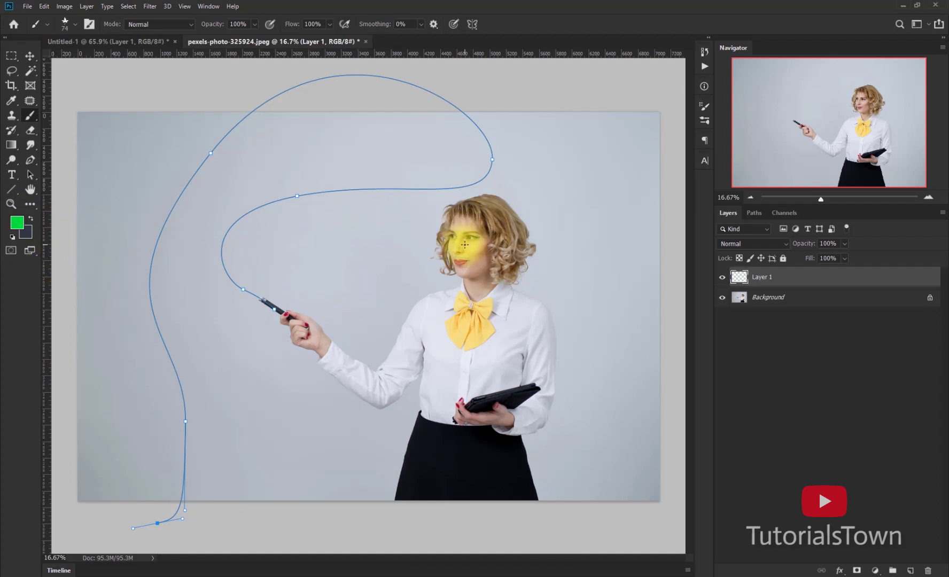
Set the leaf brush's Hue Jitter to 56% under Color Dynamics, paint a test stroke beside the woman, and undo it.
key("F5")
left_click(513, 140)
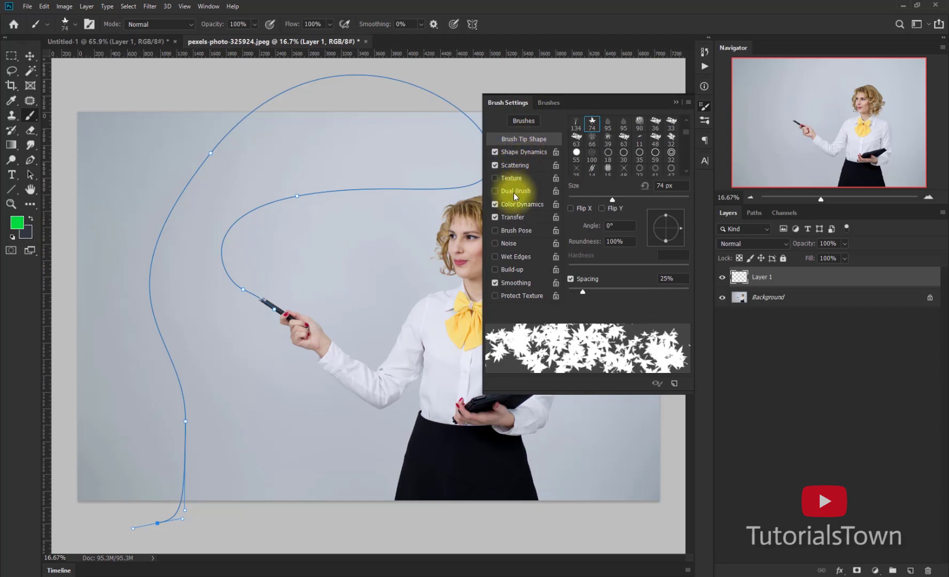
left_click(512, 203)
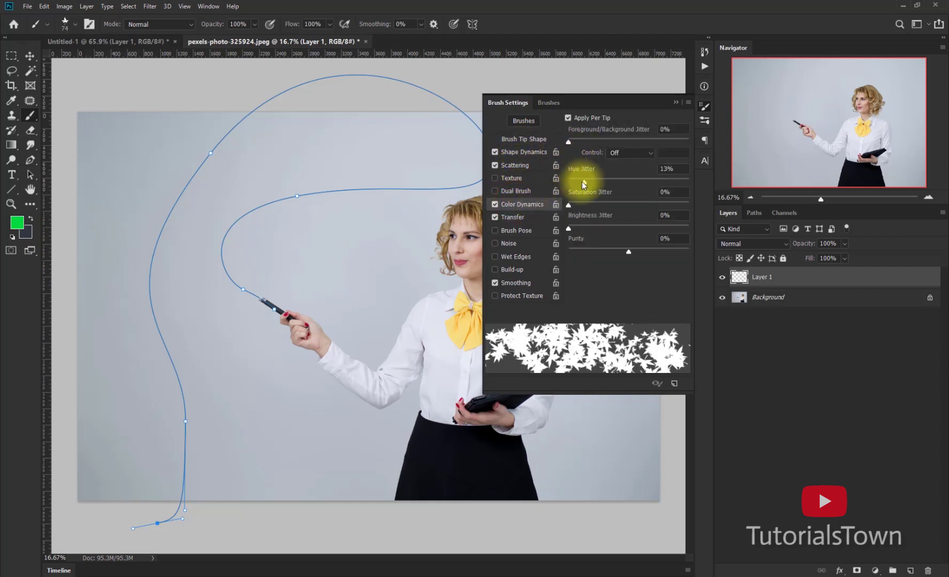
left_click_drag(582, 181, 607, 186)
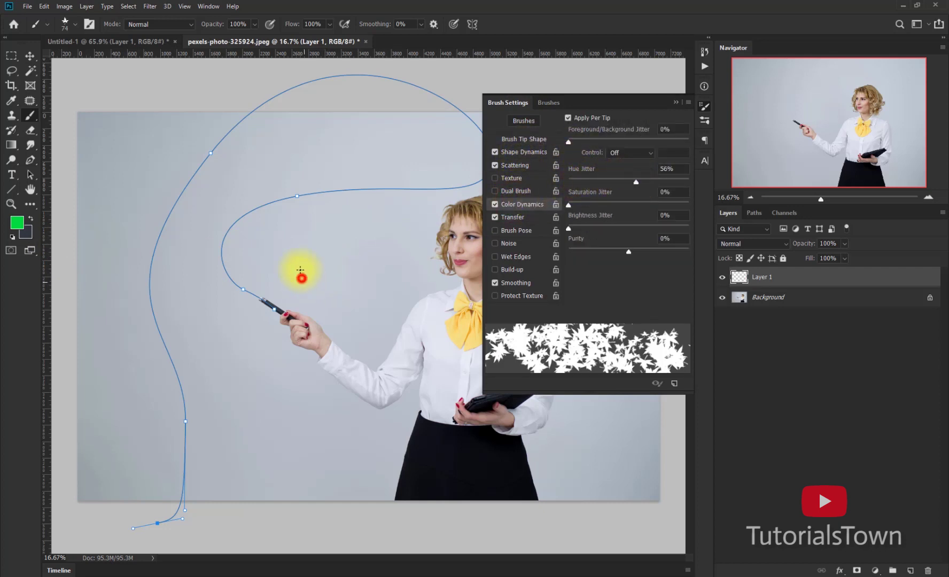
left_click_drag(390, 234, 301, 236)
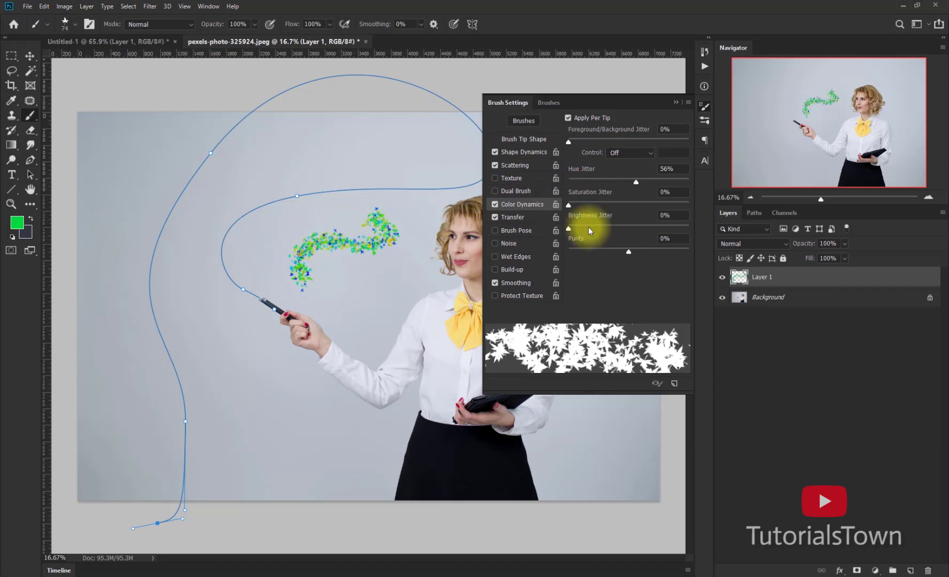
key("ctrl+z")
Raise the Hue Jitter to 85%, test it with curved leaf strokes that are each undone, and close the Brush Settings.
mouse_move(328, 317)
left_mouse_down()
mouse_move(300, 248)
mouse_move(396, 214)
left_mouse_up()
key("ctrl+z")
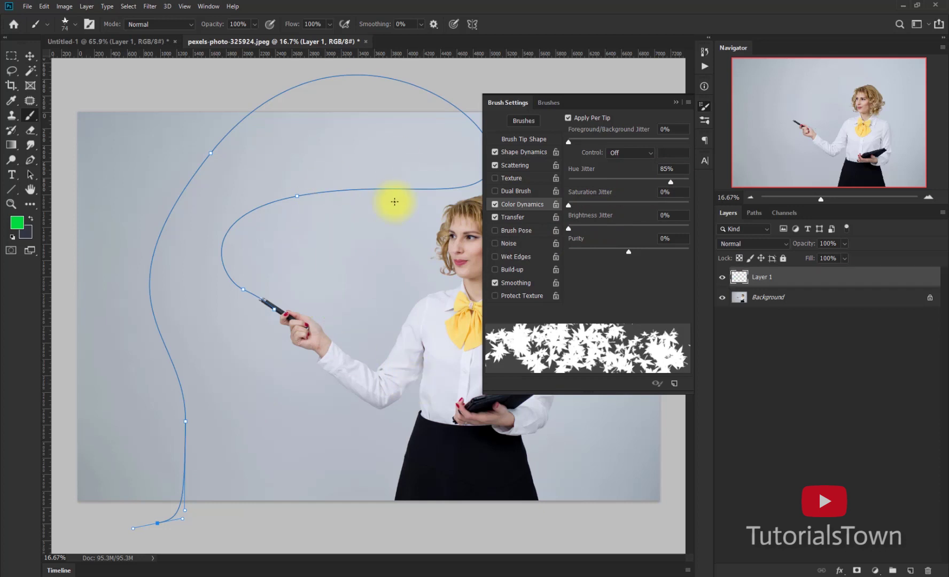
mouse_move(310, 286)
left_mouse_down()
mouse_move(300, 224)
mouse_move(397, 199)
left_mouse_up()
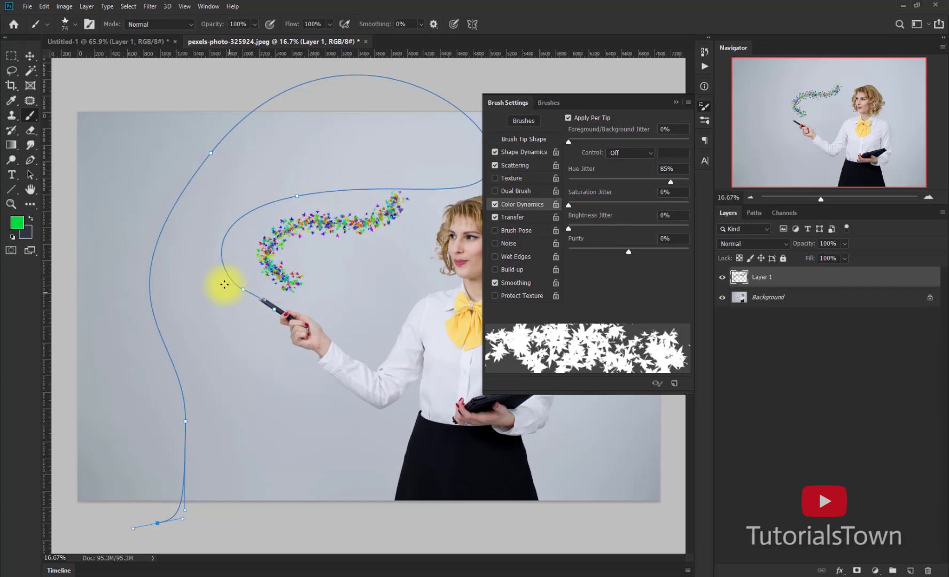
key("ctrl+z")
left_click(704, 106)
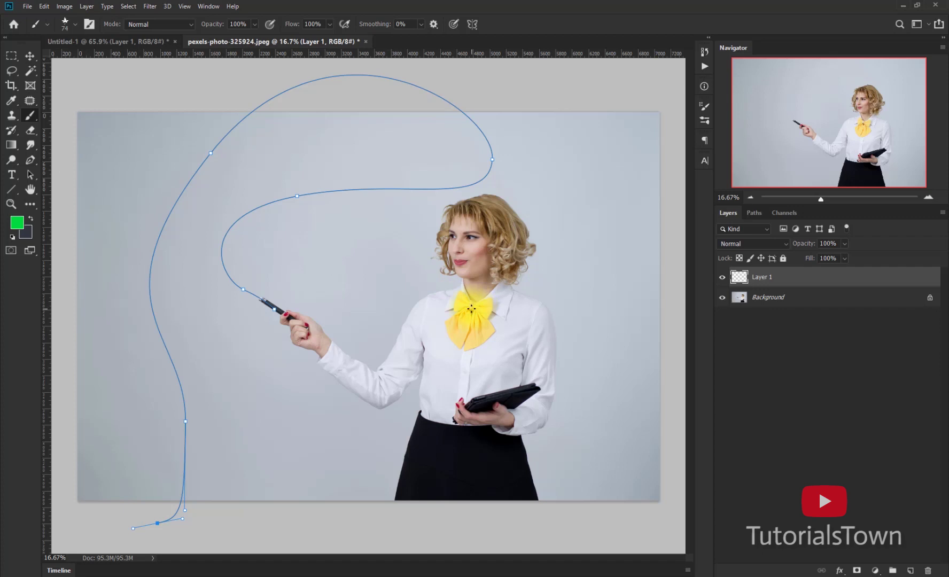
Stroke the curved pen path with the leaf brush on Layer 1, toggle the layer's visibility to compare, and select it.
key("Return")
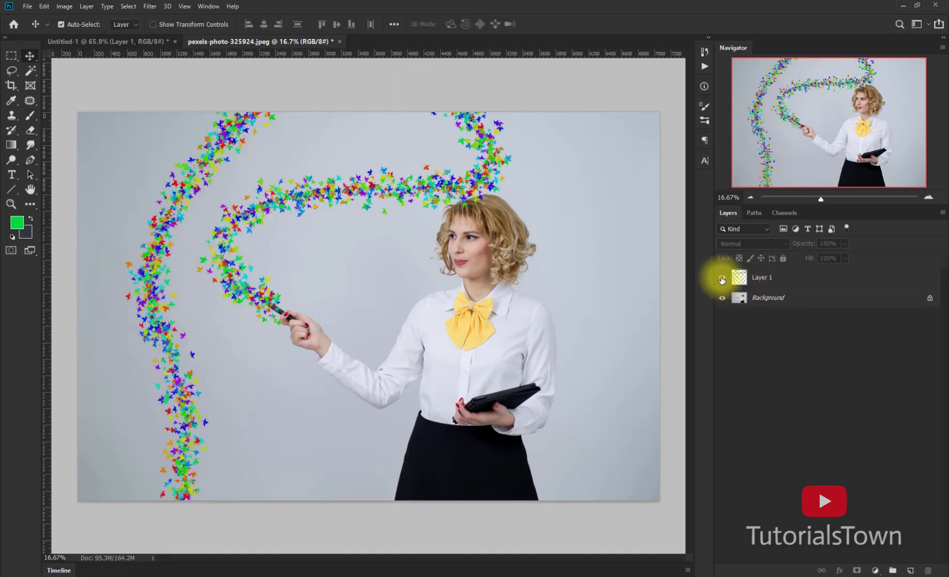
left_click(722, 278)
left_click(722, 278)
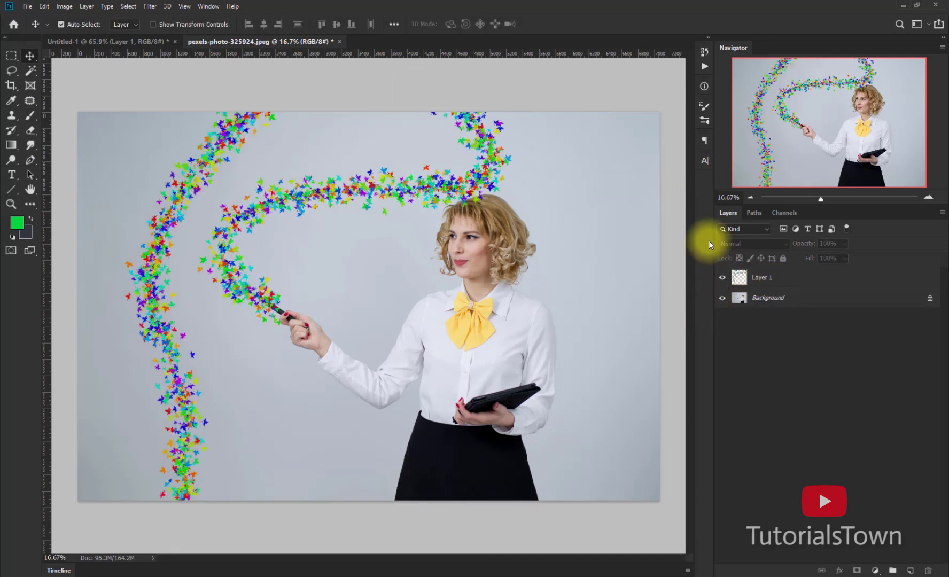
left_click(767, 277)
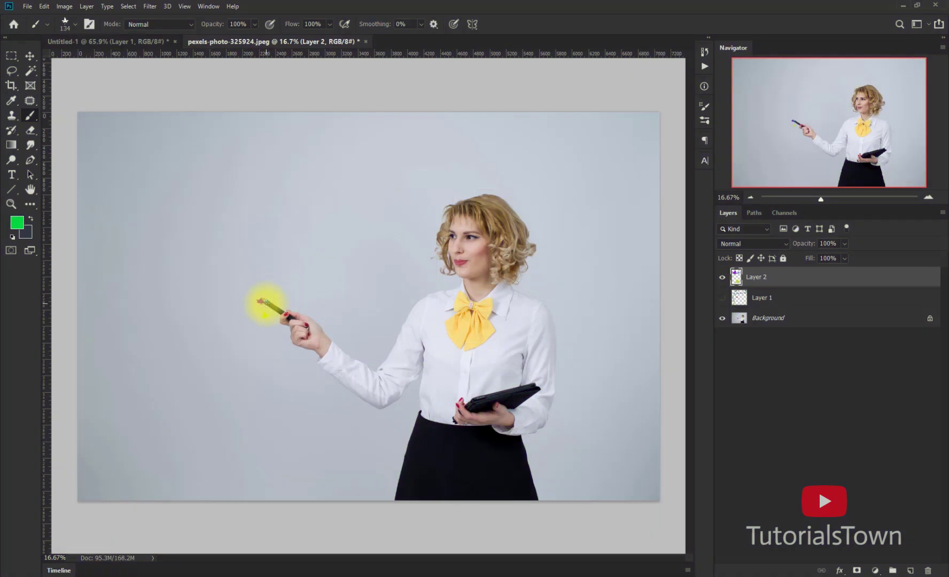
Undo a freehand leaf test stroke on Layer 2, then try connected straight leaf strokes zigzagging from the pen tip and onward past the woman.
mouse_move(262, 301)
left_mouse_down()
mouse_move(203, 217)
mouse_move(234, 207)
mouse_move(302, 234)
mouse_move(349, 182)
mouse_move(337, 153)
mouse_move(375, 203)
left_mouse_up()
key("ctrl+z")
left_click(263, 299)
left_click(158, 178, "shift")
left_click(303, 161, "shift")
left_click(313, 266, "shift")
left_click(409, 176, "shift")
mouse_move(415, 189)
left_mouse_down()
mouse_move(483, 146)
mouse_move(572, 214)
mouse_move(605, 299)
mouse_move(656, 313)
mouse_move(599, 448)
mouse_move(599, 479)
left_mouse_up()
Undo all of the zigzag leaf strokes on Layer 2.
key("ctrl+z")
key("ctrl+z")
key("ctrl+z")
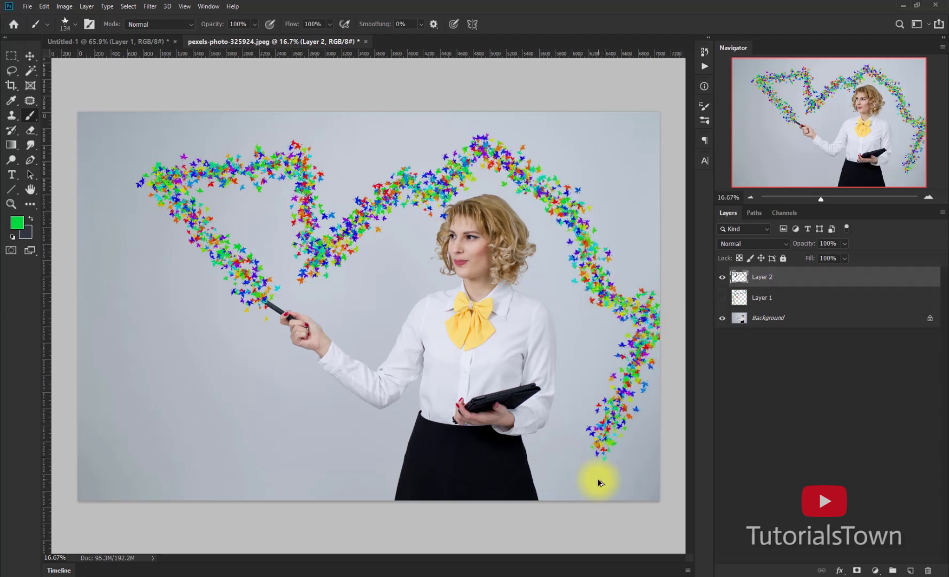
key("ctrl+z")
key("ctrl+z")
key("ctrl+z")
key("ctrl+z")
key("ctrl+z")
key("ctrl+z")
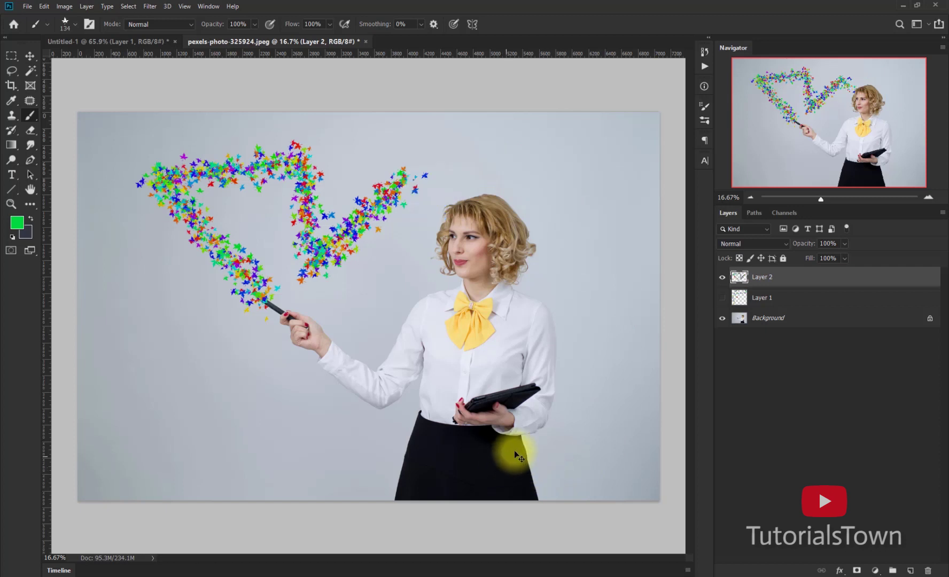
Paint connected straight leaf strokes on Layer 2 from the pen tip to the photo's lower-left corner, then clockwise along its edges.
left_click(265, 302)
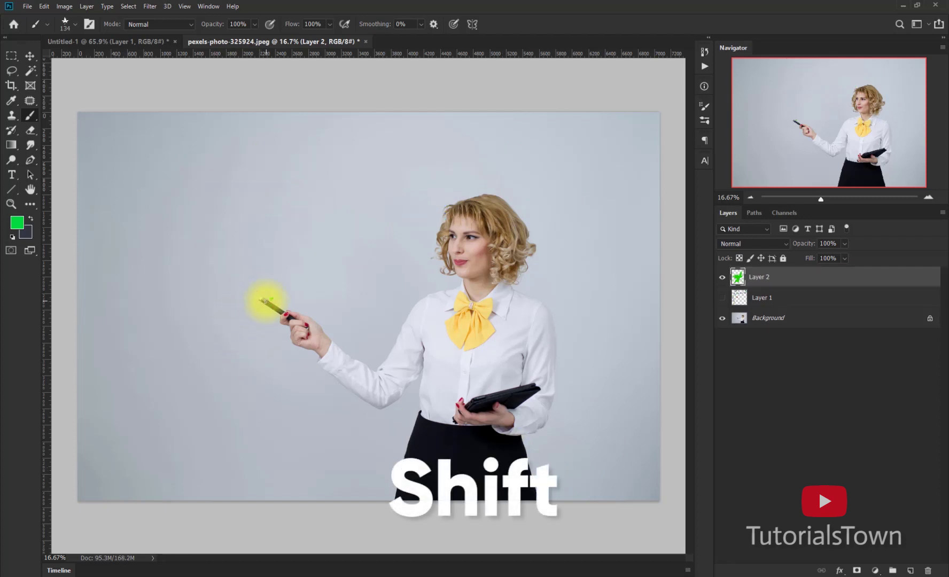
left_click(76, 502, "shift")
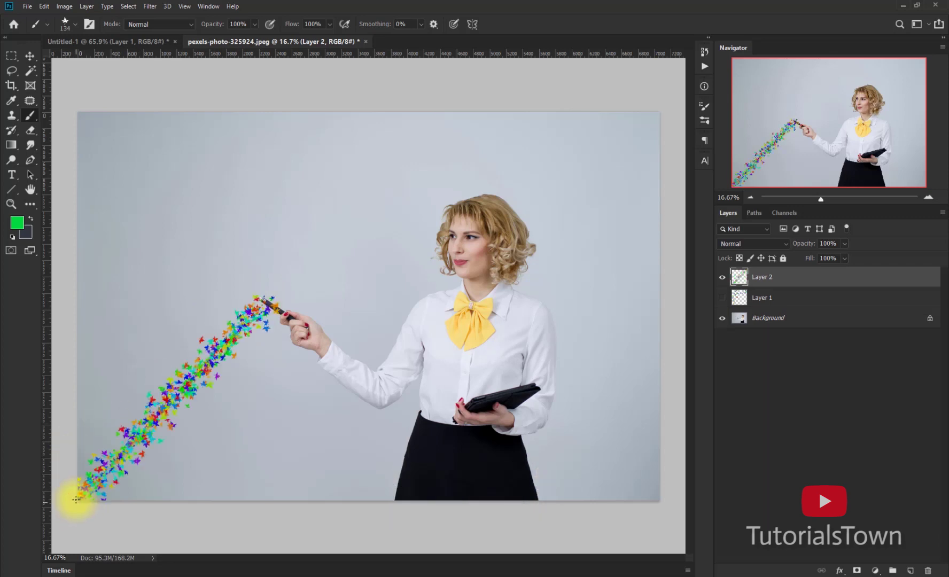
left_click(79, 114, "shift")
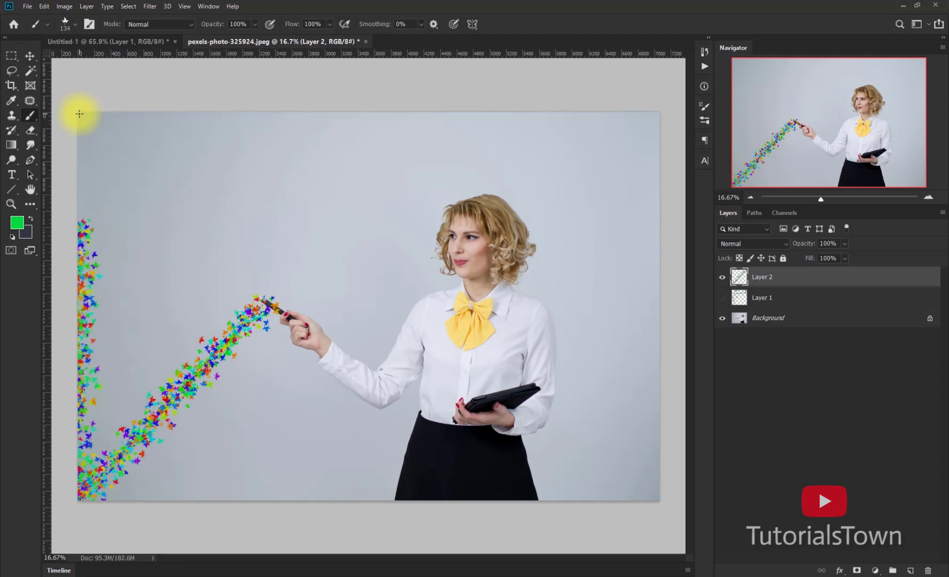
left_click(659, 114, "shift")
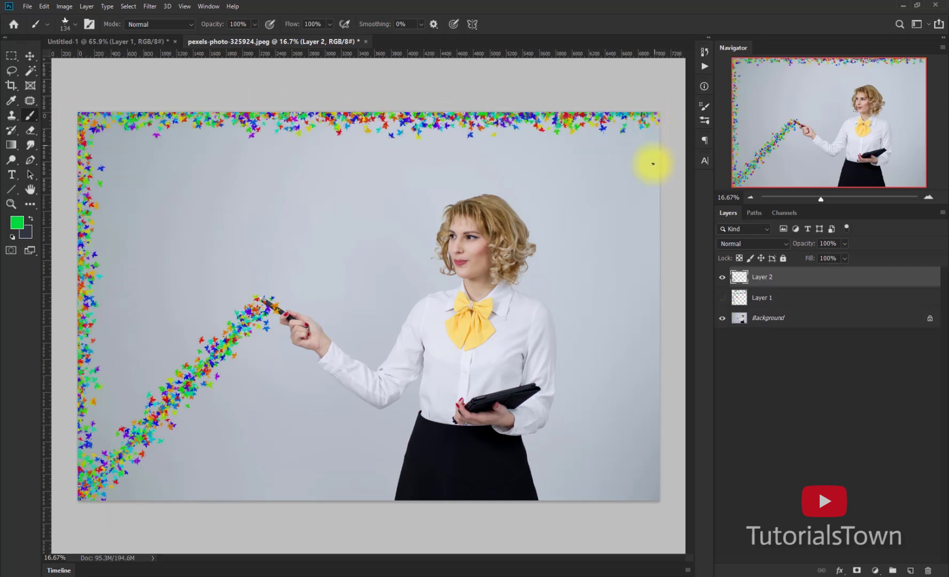
left_click(657, 500, "shift")
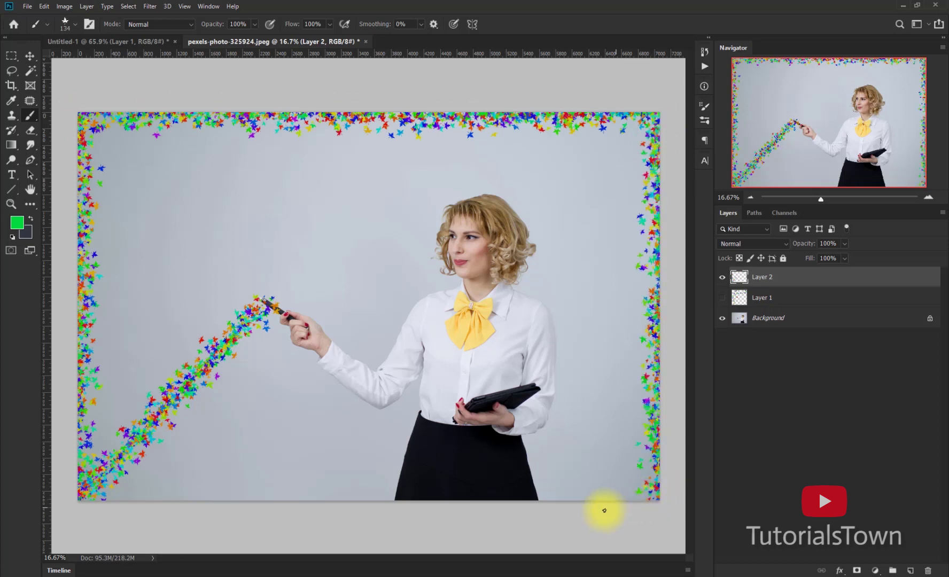
left_click(185, 501, "shift")
Add more leaf strokes on Layer 2 across the photo and above the woman.
mouse_move(185, 501)
left_mouse_down()
mouse_move(254, 467)
mouse_move(527, 450)
mouse_move(597, 423)
mouse_move(620, 184)
left_mouse_up()
left_click_drag(496, 153, 432, 184)
mouse_move(375, 176)
left_mouse_down()
mouse_move(303, 231)
mouse_move(262, 172)
left_mouse_up()
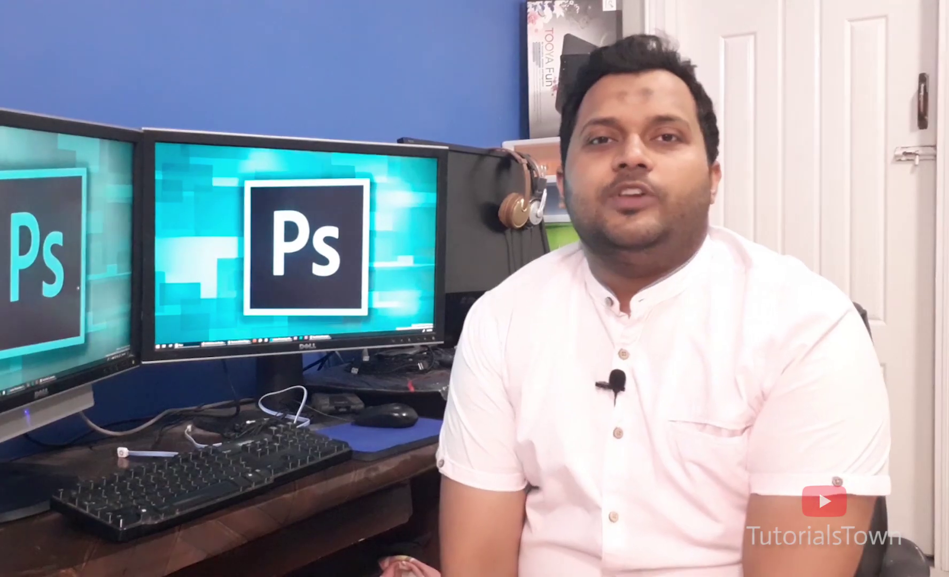